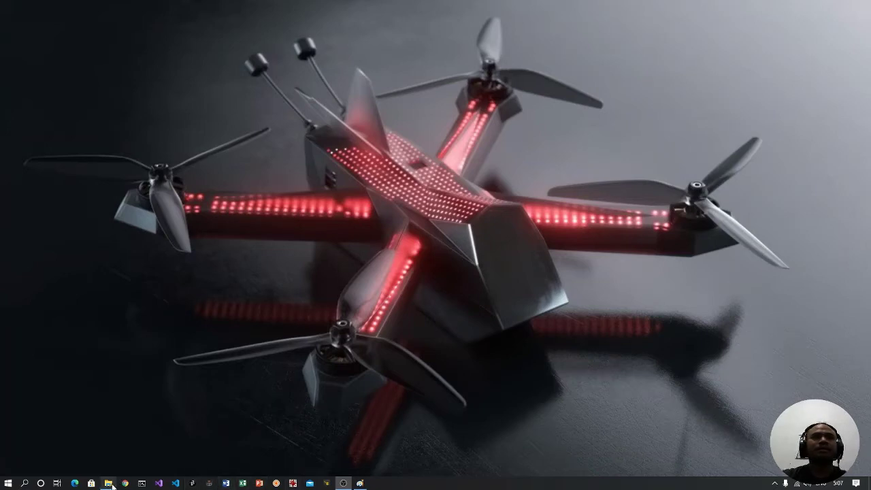
In File Explorer, open the CubeMan2 folder inside DM132 and select the CubeMan2 Construct 2 project file
left_click(112, 486)
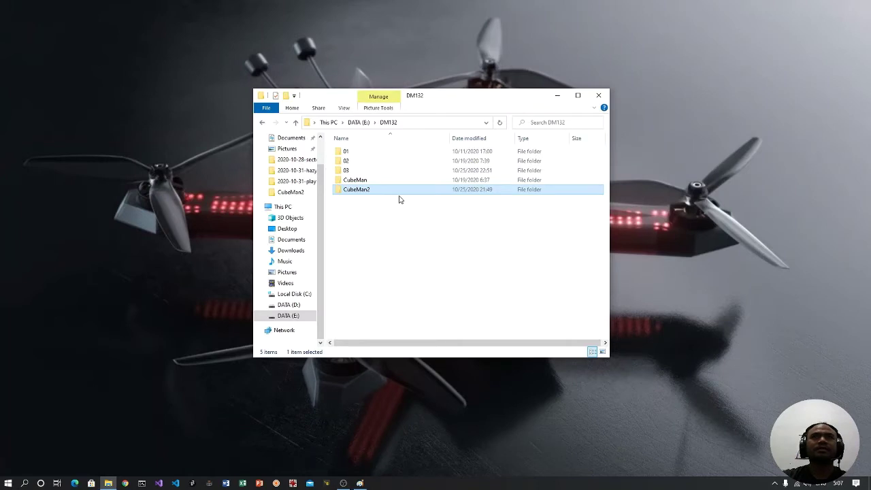
left_click_drag(431, 100, 432, 107)
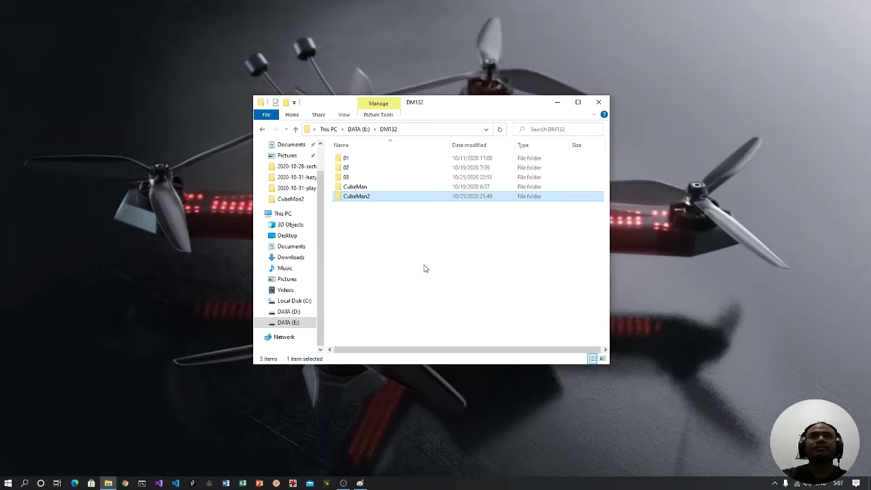
double_click(390, 198)
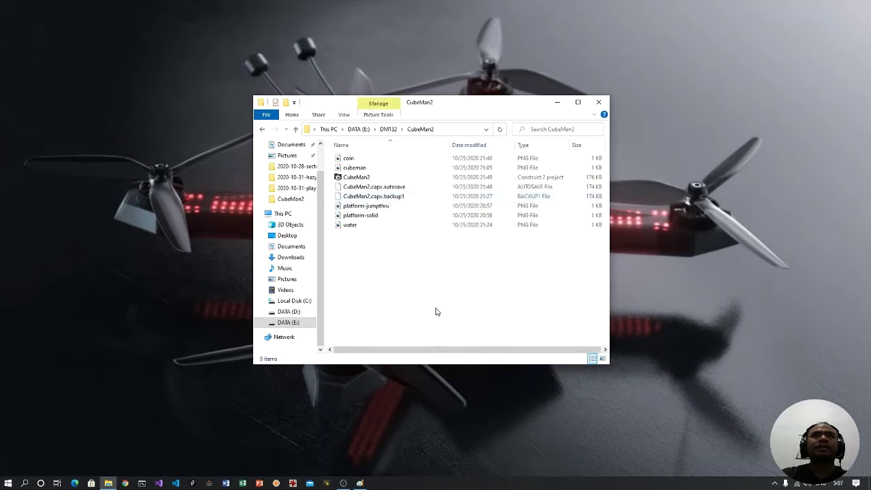
left_click(365, 178)
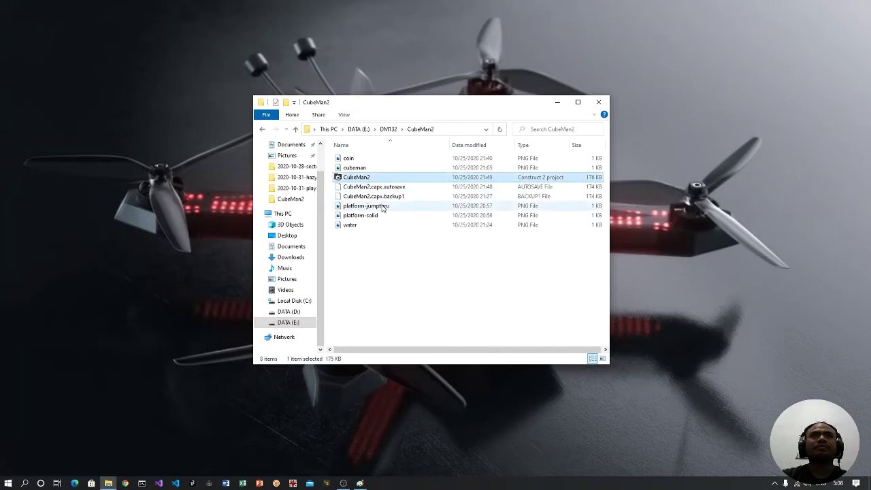
Display the files of the CubeMan2 folder as large icons
left_click(344, 114)
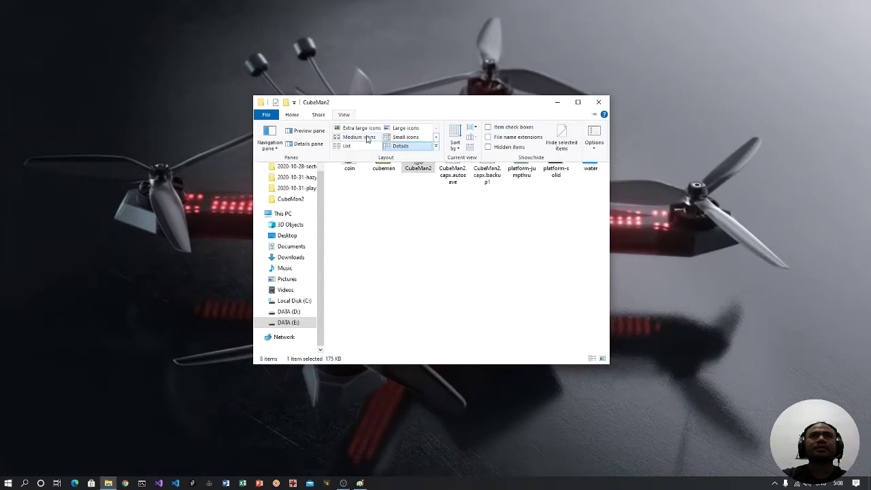
left_click(365, 138)
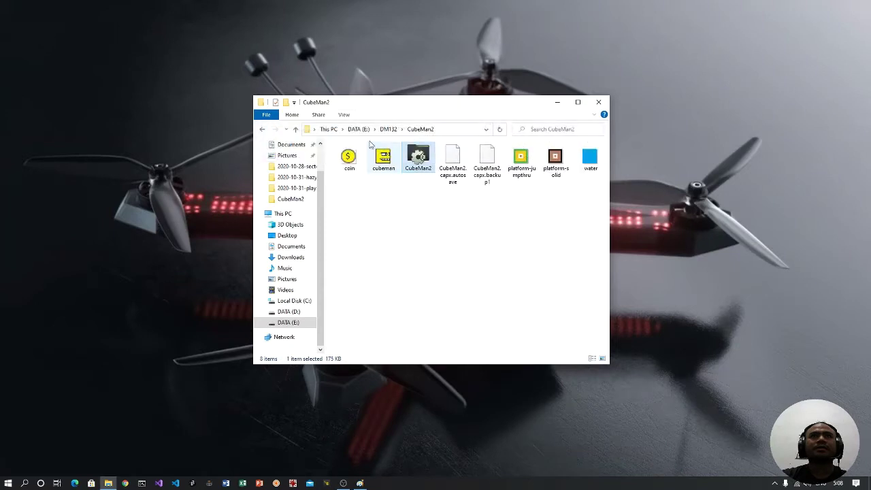
left_click(344, 115)
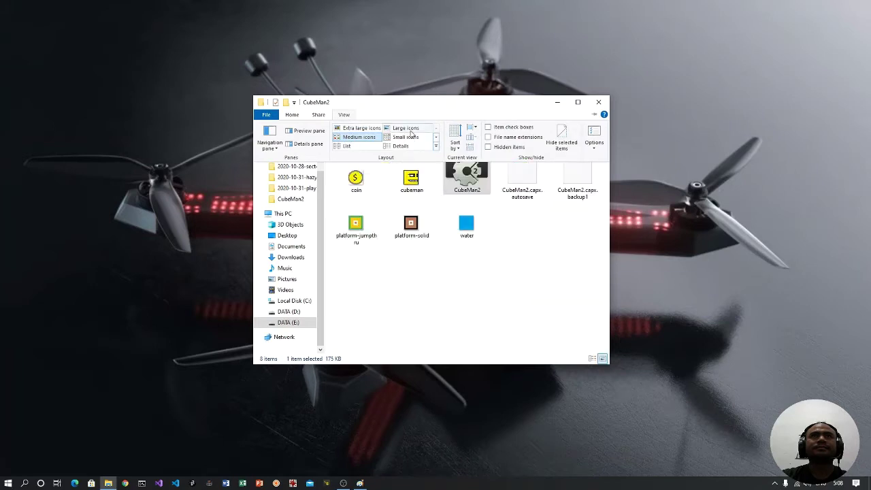
left_click(359, 137)
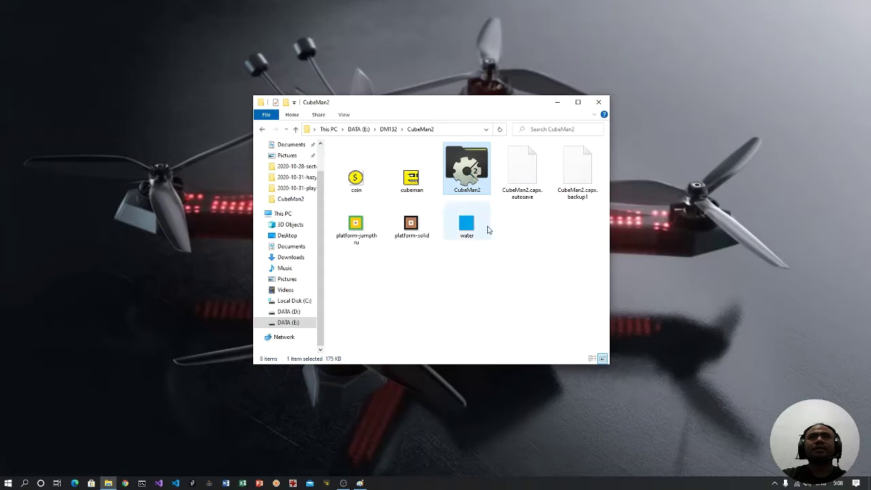
Open the CubeMan2 project in Construct 2 and run the Gameplay layout as a browser preview
key("Return")
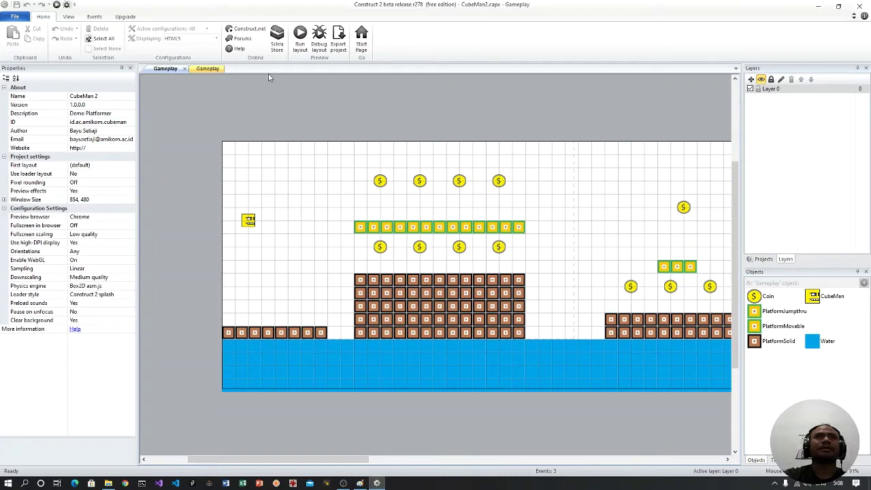
left_click(297, 42)
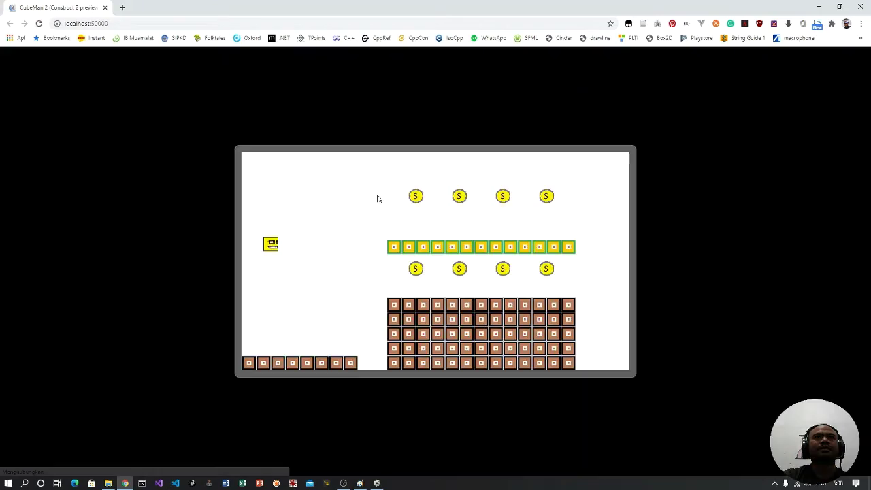
Playtest the first part of the level, jumping CubeMan between the platforms and collecting the coins around the yellow platform
key("Right")
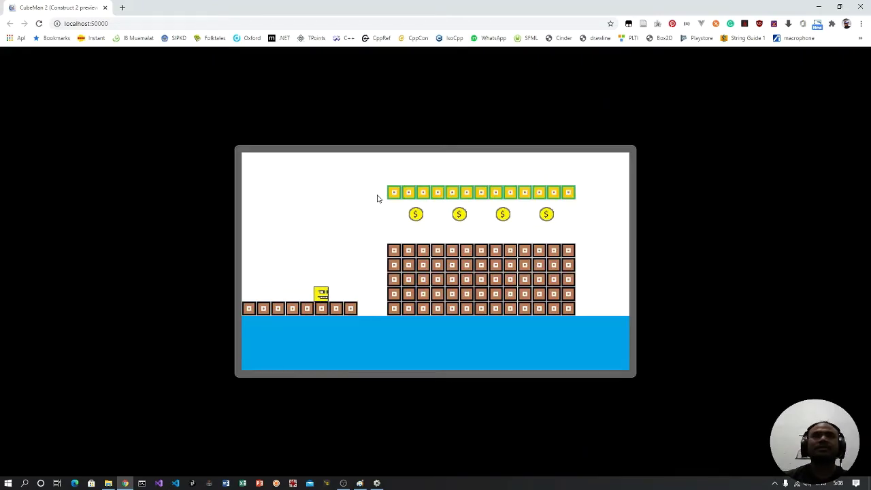
key("Up")
key("Right")
key("Right")
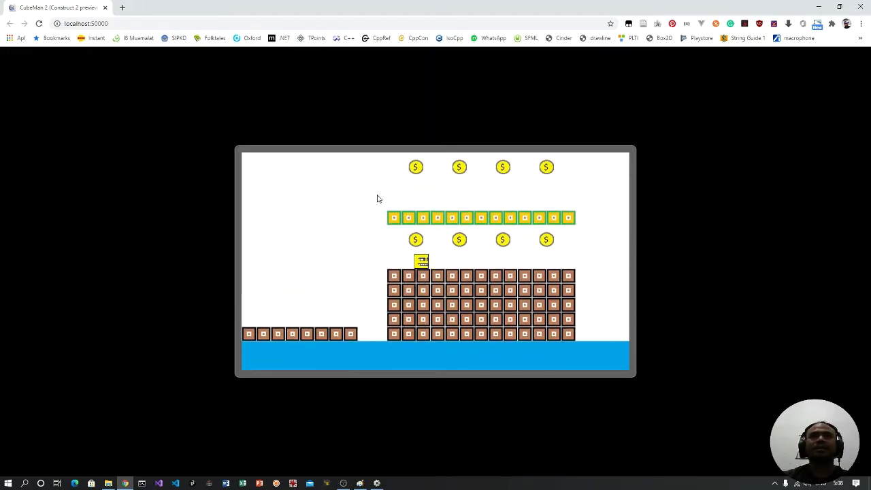
key("Up")
key("Left")
key("Up")
key("Right")
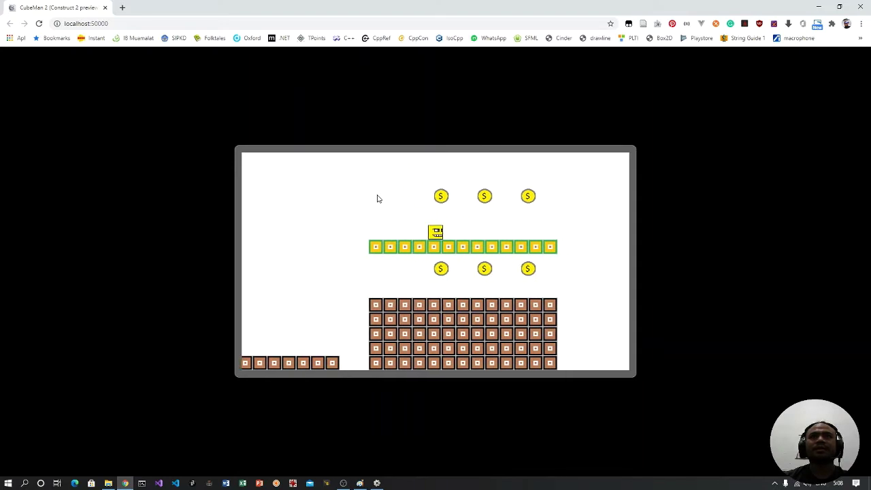
key("Left")
key("Up")
key("Left")
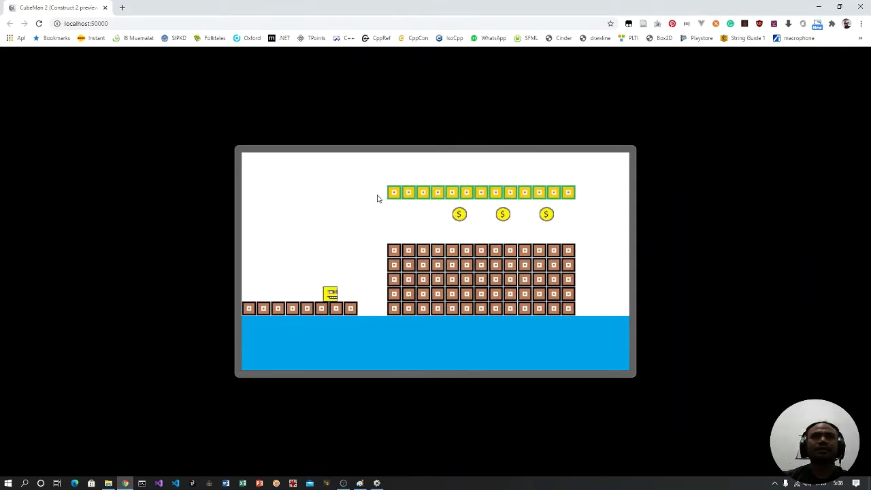
key("Up")
key("Right")
key("Up")
key("Up")
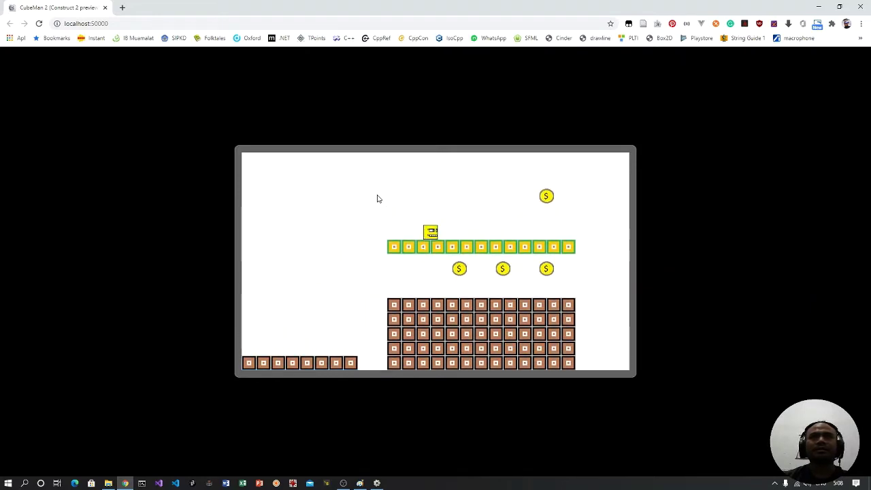
key("Left")
key("Right")
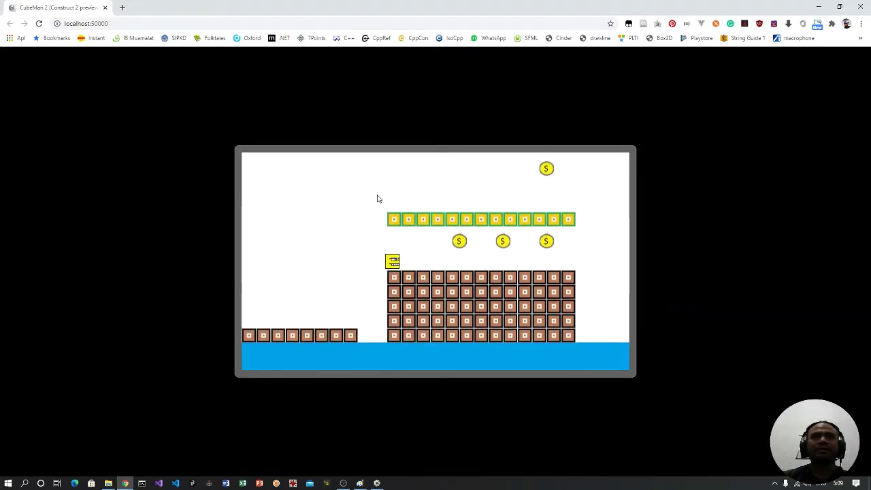
key("Up")
key("Left")
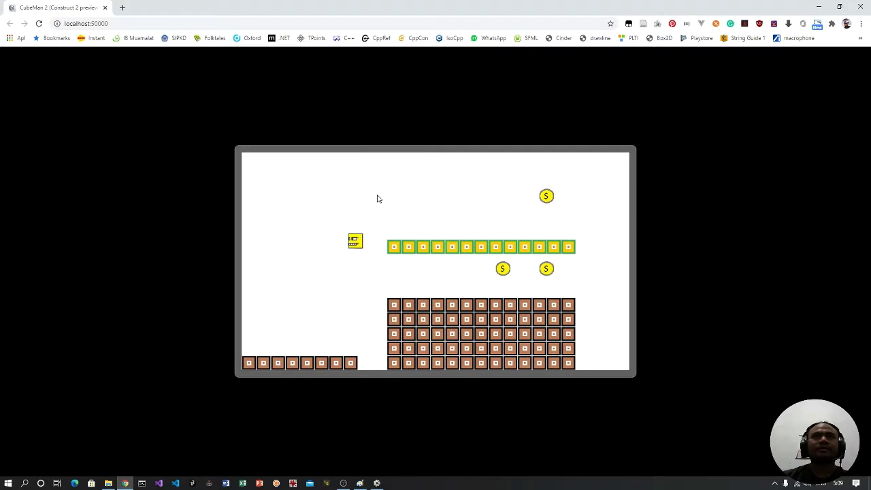
key("Up")
key("Right")
key("Right")
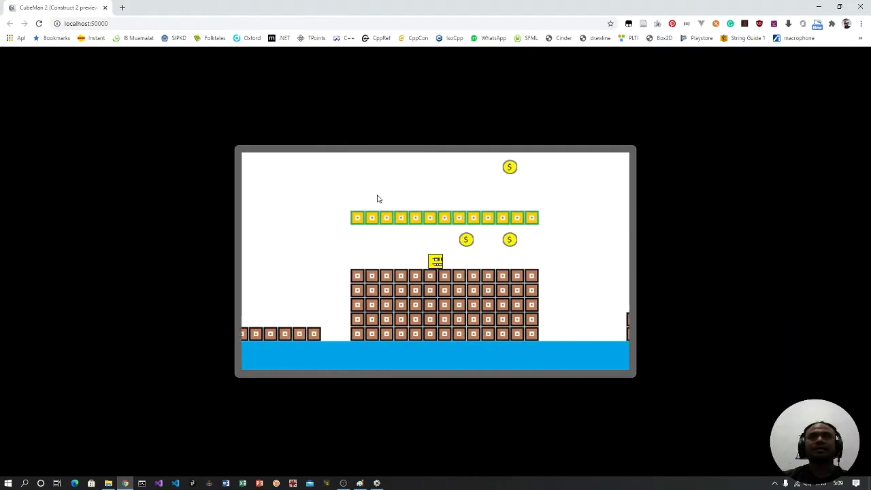
key("Up")
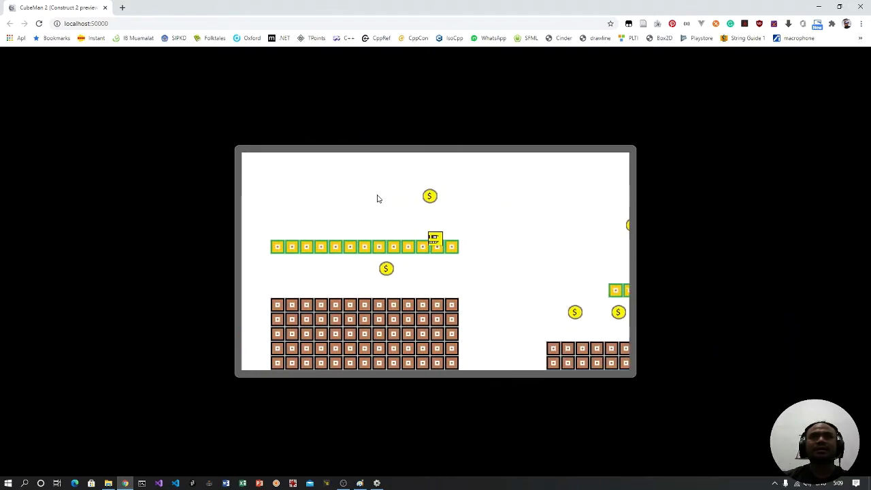
key("Up")
key("Left")
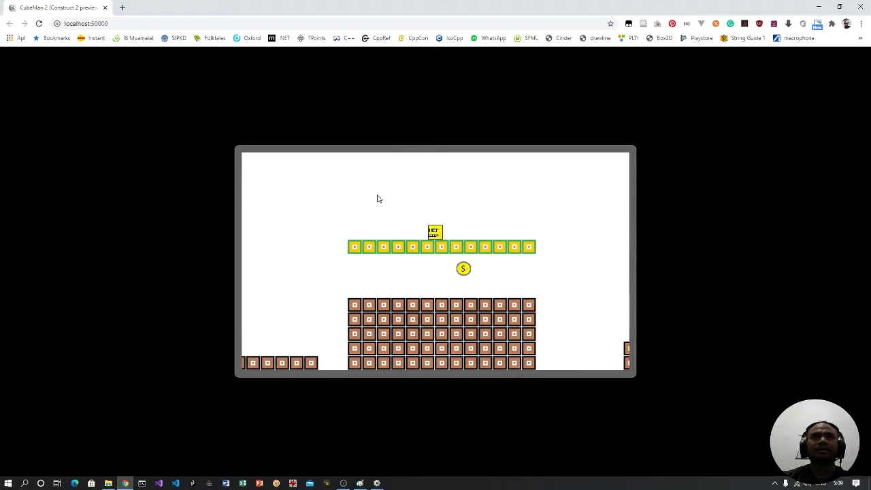
key("Up")
key("Right")
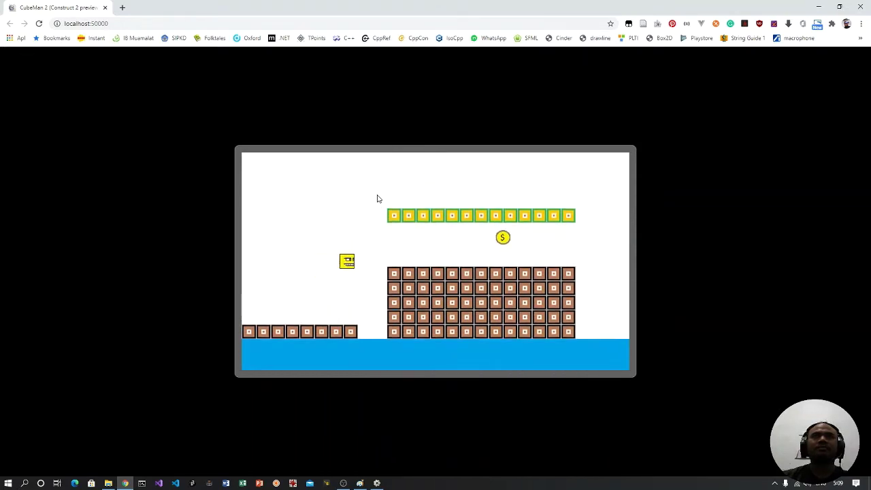
key("Up")
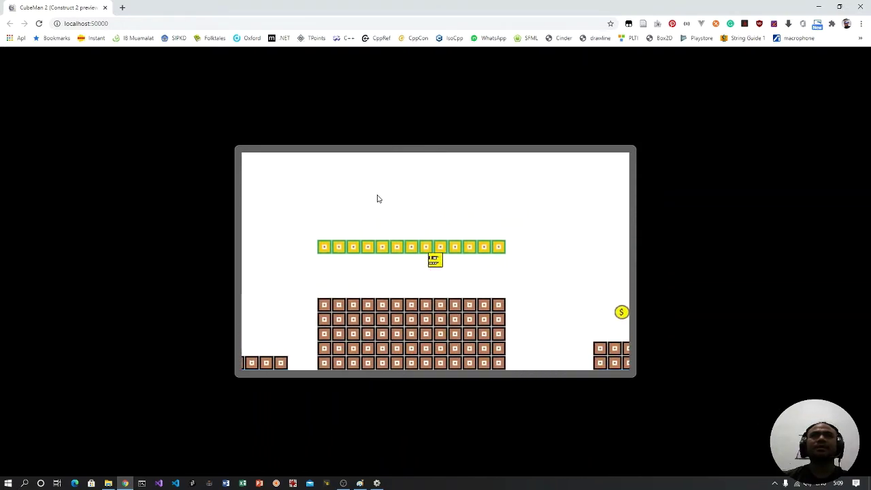
Playtest the next part of the level, crossing to the second platform group, collecting coins there and running off into the water
key("Right")
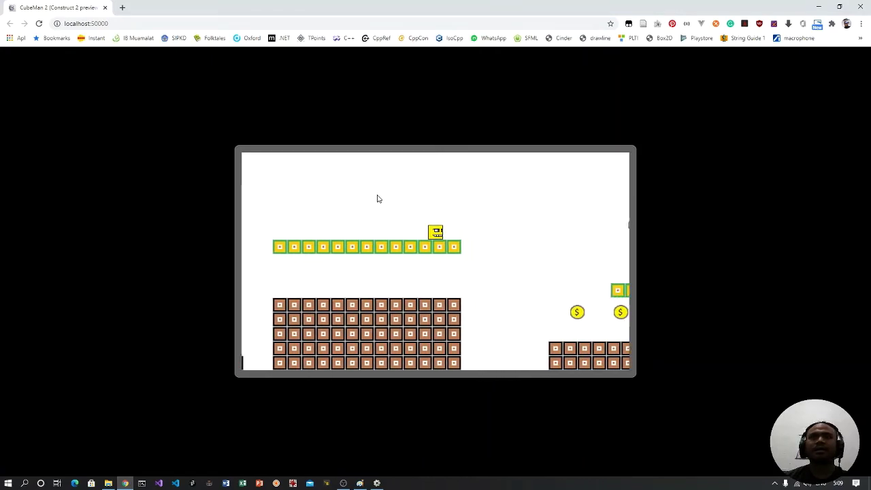
key("Up")
key("Right")
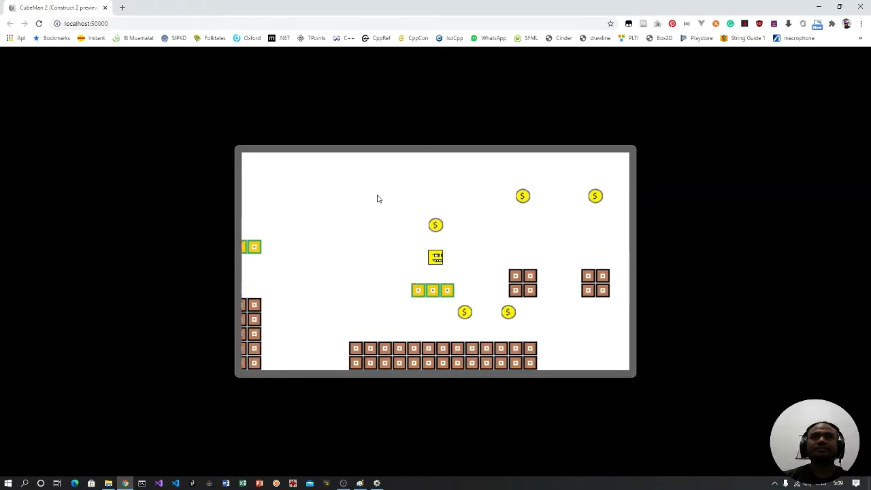
key("Up")
key("Left")
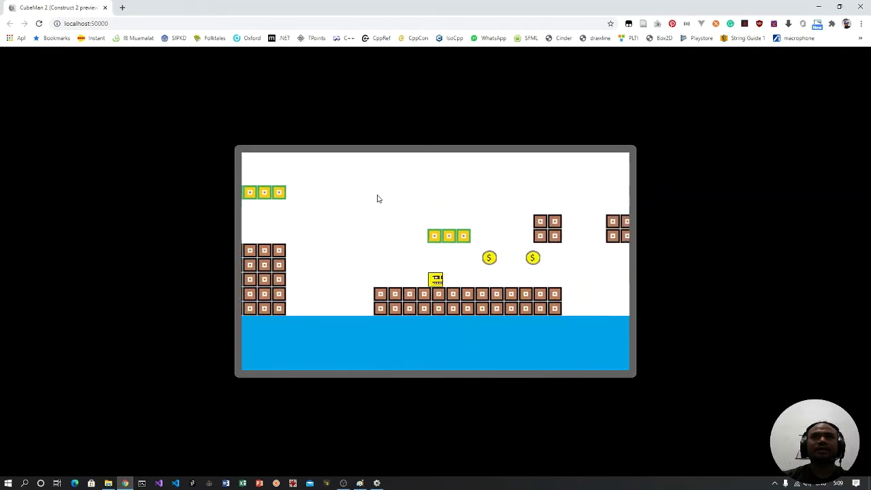
key("Left")
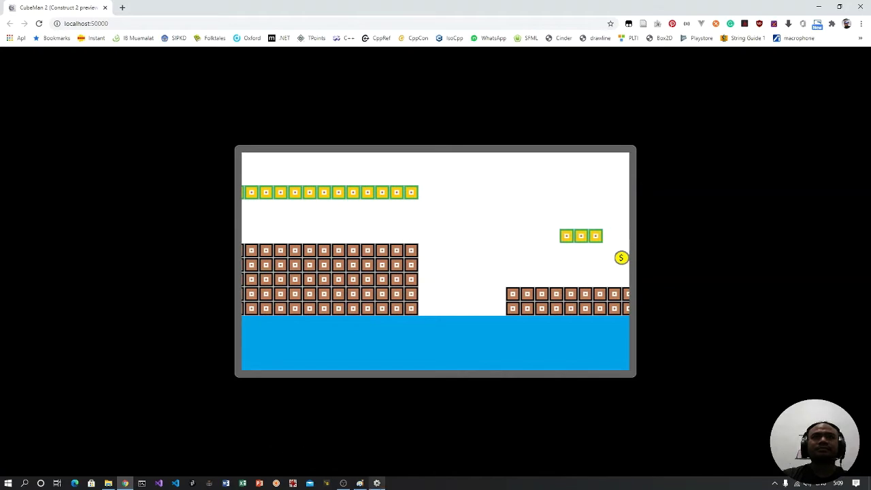
Switch back to Construct 2 and show the properties of the Gameplay layout
left_click(376, 484)
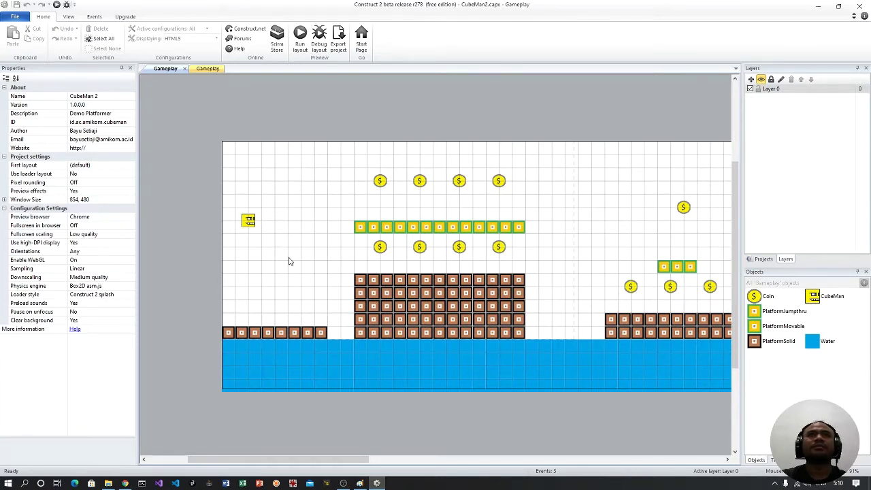
left_click(289, 261)
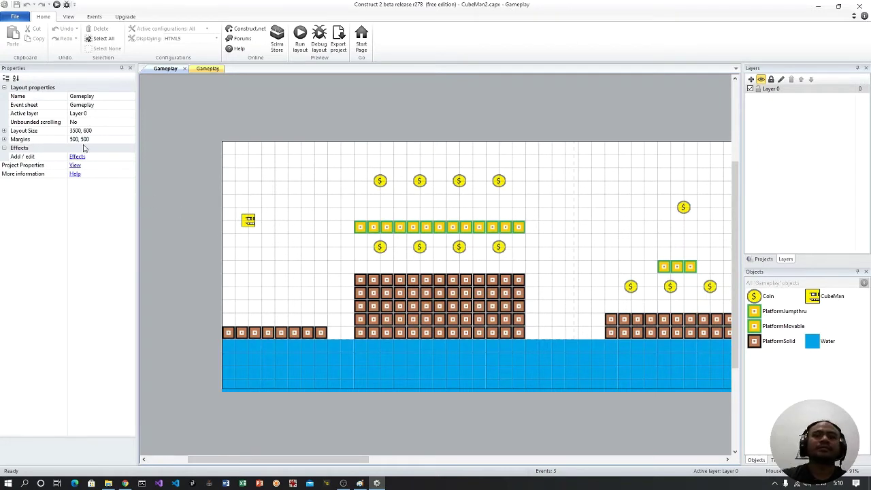
Launch Windows Magnifier and use it to enlarge the Gameplay layout's Layout Size property
left_click(25, 483)
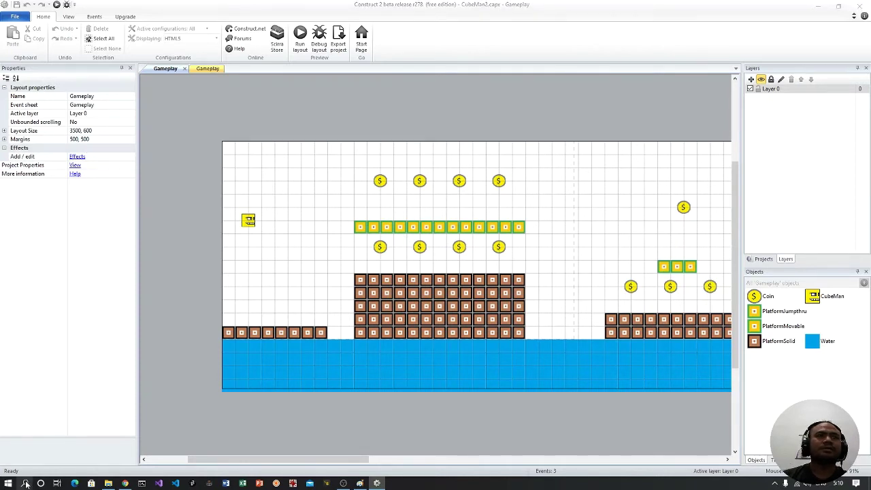
type("mag")
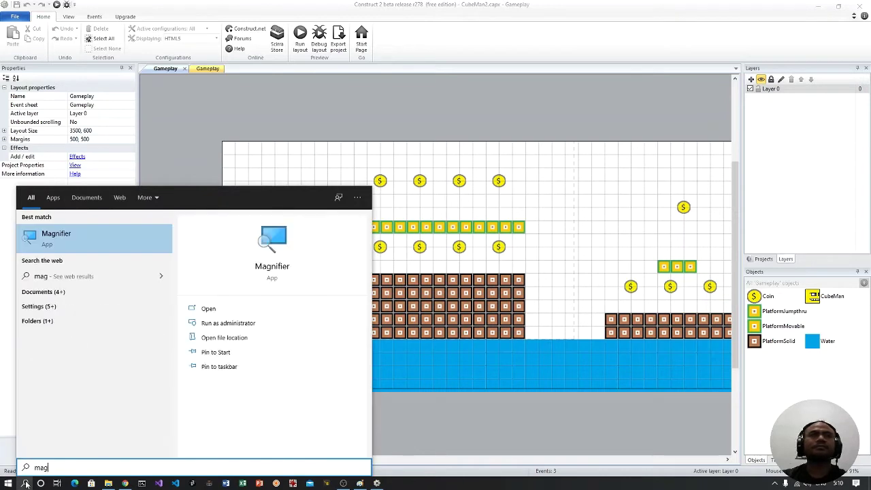
left_click(26, 483)
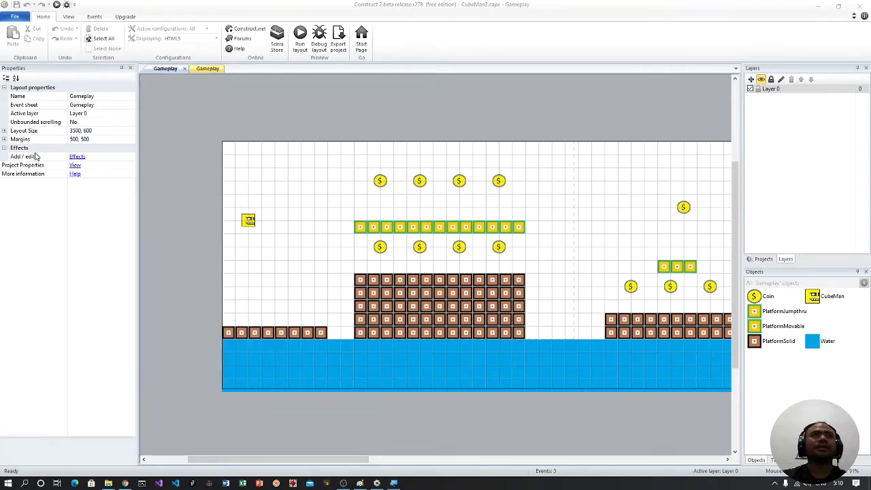
left_click(94, 131)
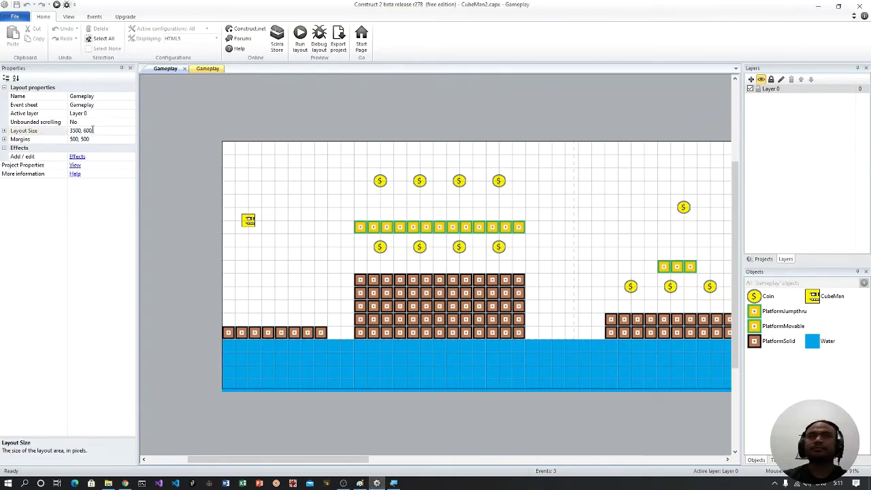
key("super+plus")
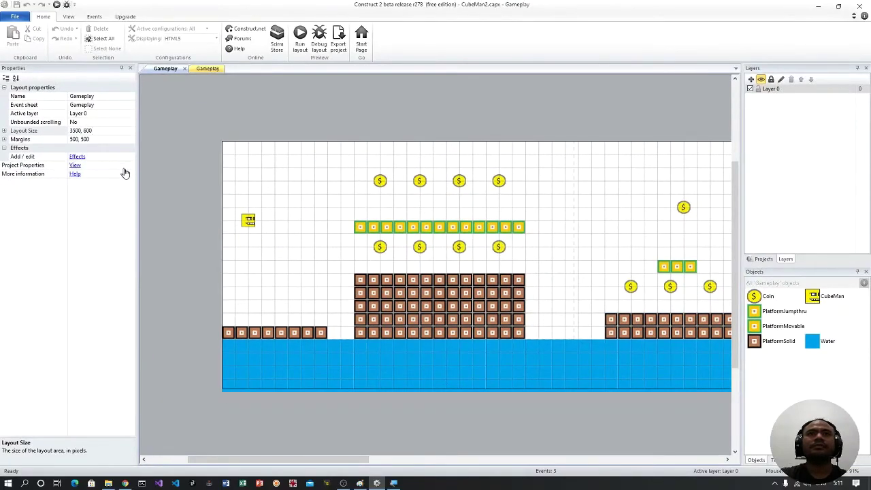
Switch to Paint and resize the canvas by pixels to a width of 700, with Maintain aspect ratio turned off
left_click(360, 483)
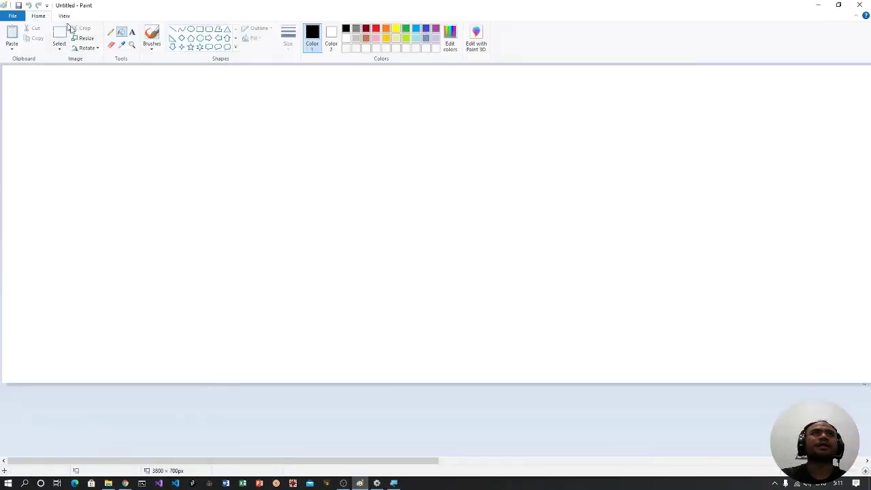
left_click(84, 39)
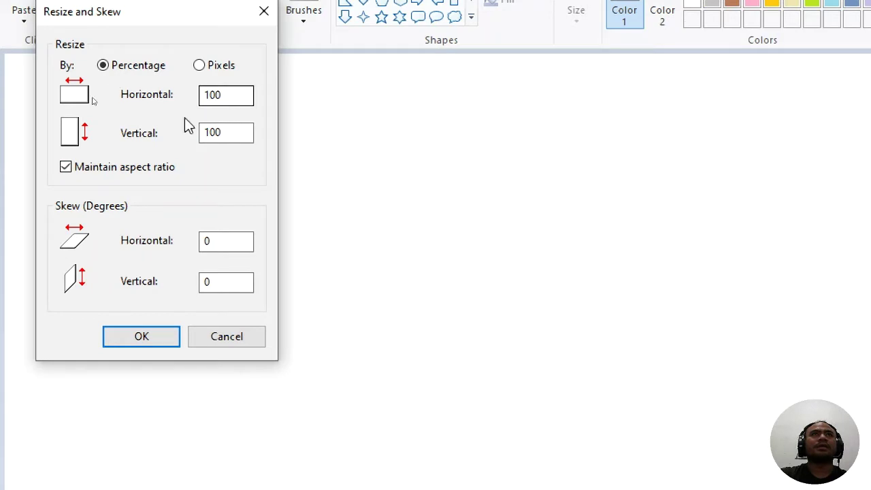
left_click(200, 66)
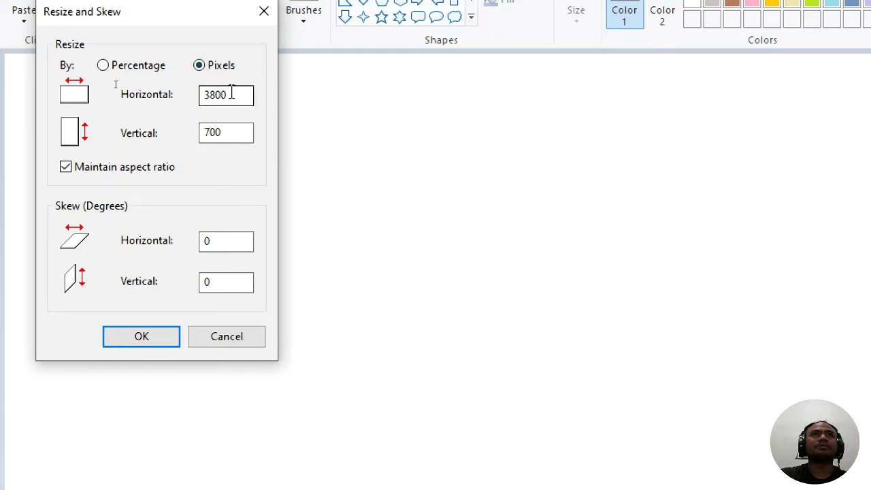
left_click_drag(231, 94, 195, 93)
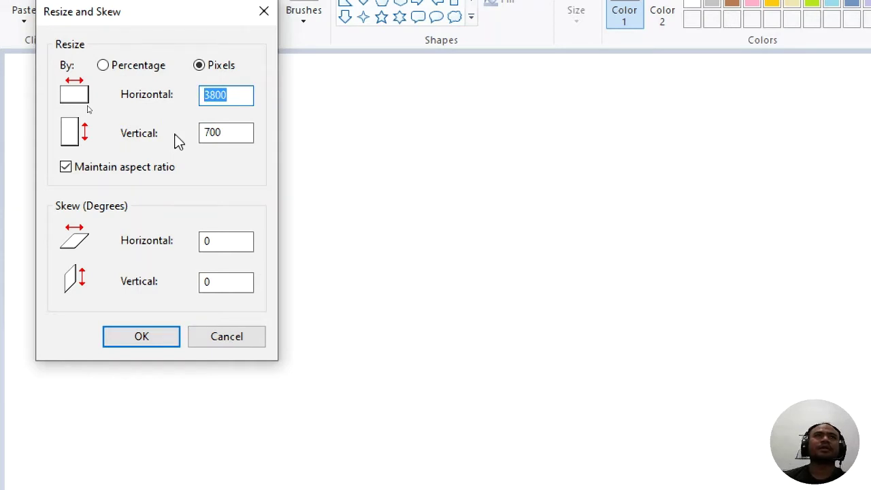
left_click(66, 168)
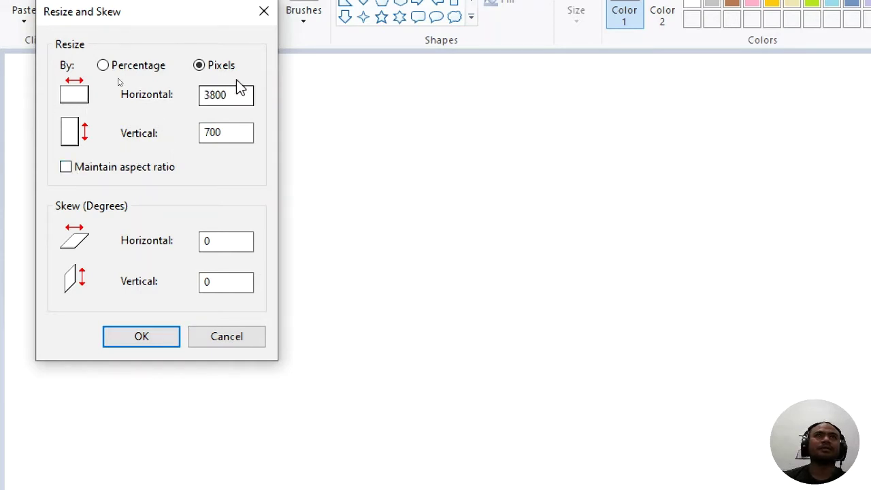
left_click(232, 136)
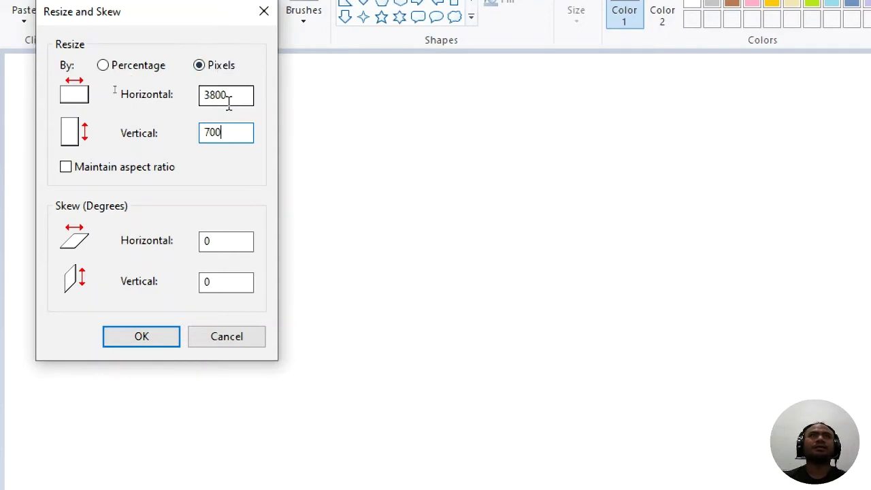
left_click_drag(232, 99, 186, 95)
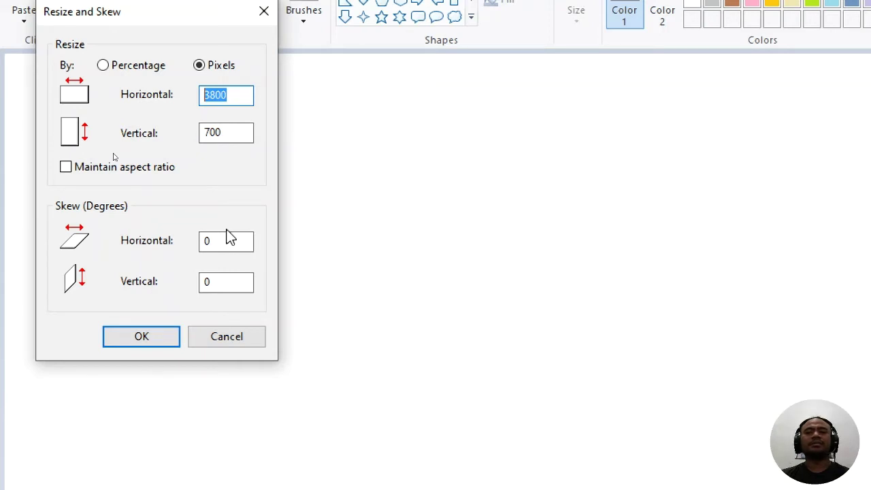
type("700")
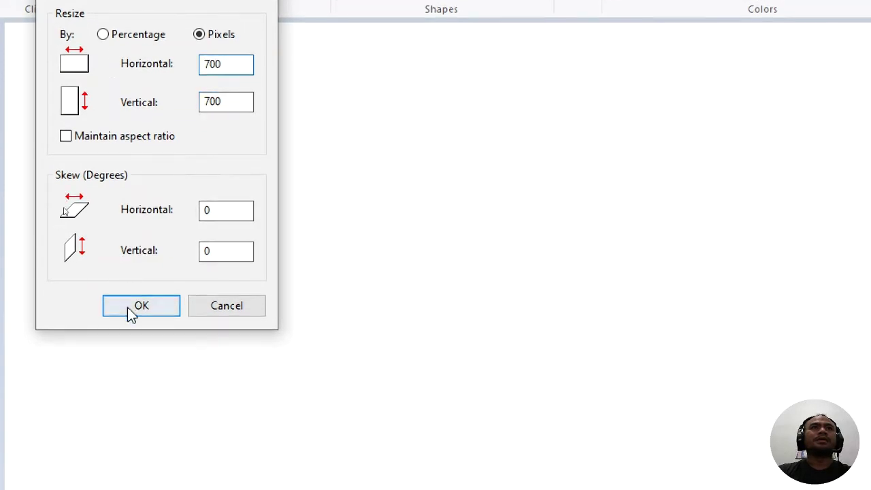
left_click(126, 337)
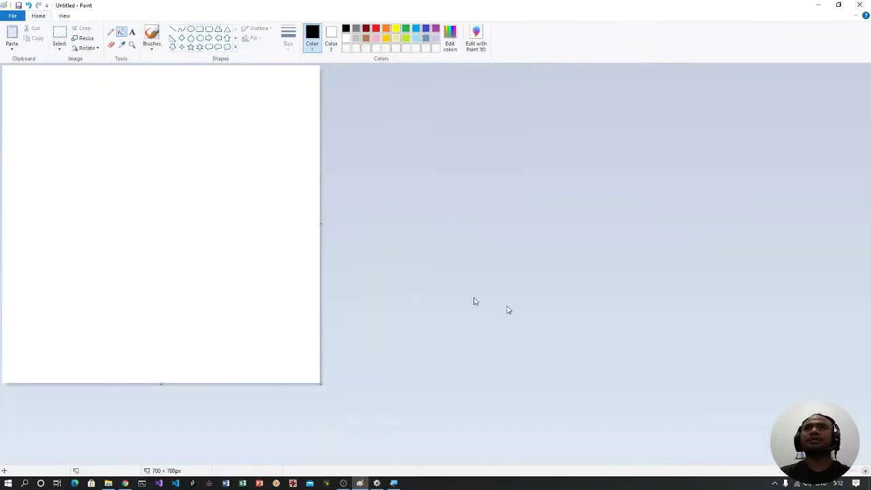
Fill the canvas with light turquoise and draw a solid white ellipse about 123 × 102 px in its upper-left corner
left_click(416, 39)
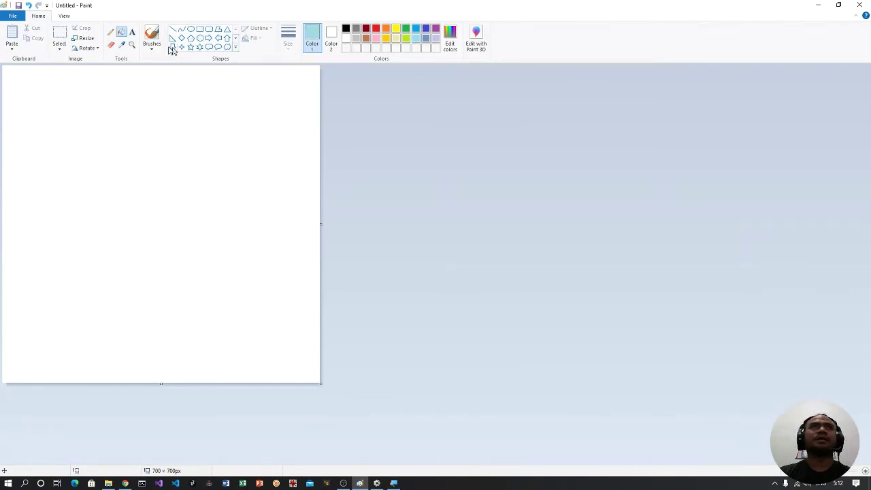
left_click(161, 161)
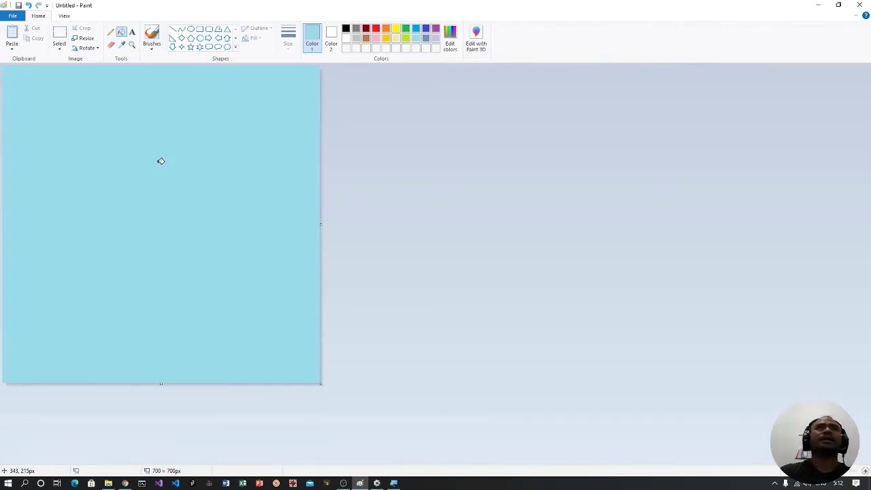
left_click(193, 29)
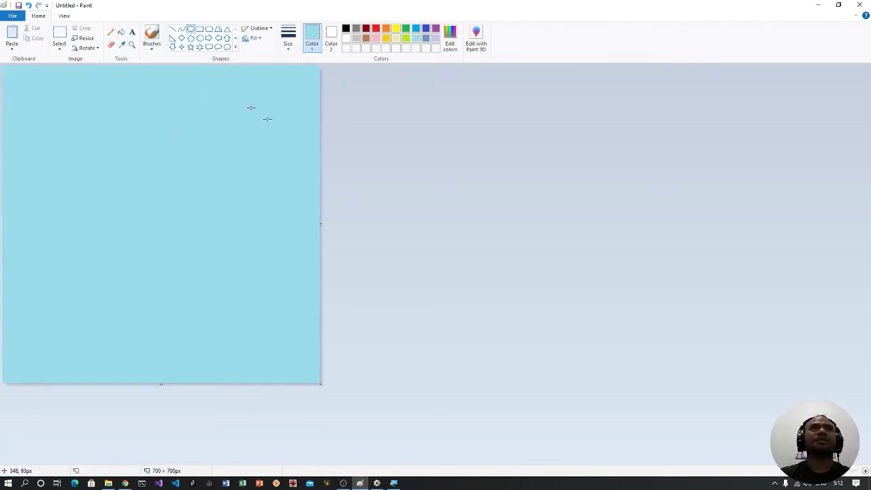
left_click(346, 39)
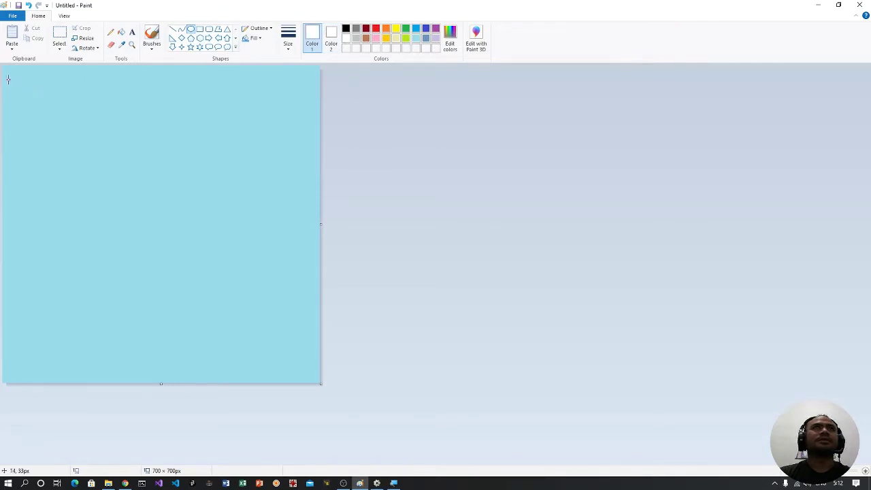
left_click_drag(8, 69, 64, 116)
left_click(121, 32)
left_click(37, 76)
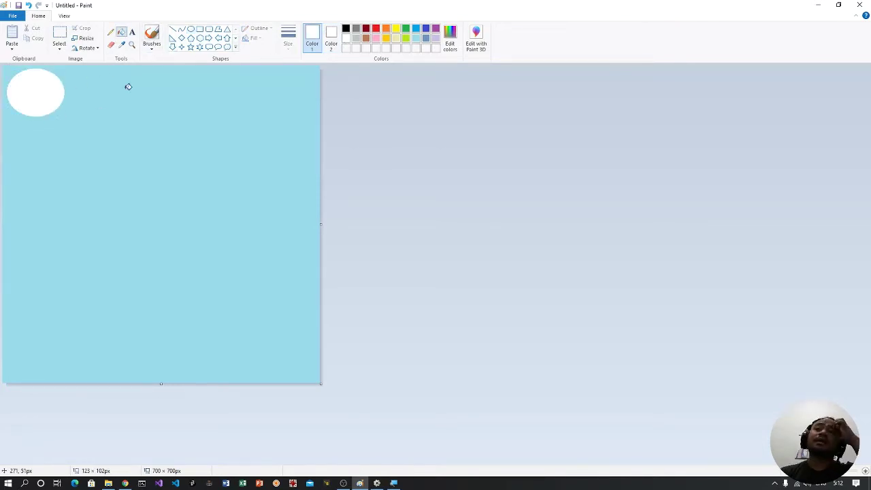
Draw a second cloud near the canvas's upper right from three solid white ellipses shrinking leftward, from about 83 × 74 px to 31 × 18 px
left_click(191, 30)
left_click_drag(246, 82, 206, 118)
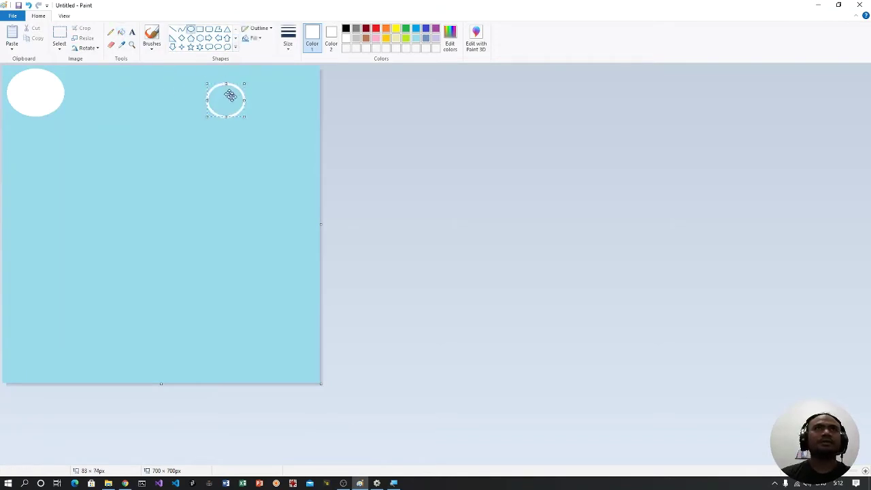
left_click(121, 32)
left_click(225, 100)
left_click(192, 30)
left_click_drag(191, 87, 208, 105)
left_click(121, 32)
left_click(202, 91)
left_click(191, 29)
left_click_drag(174, 82, 191, 93)
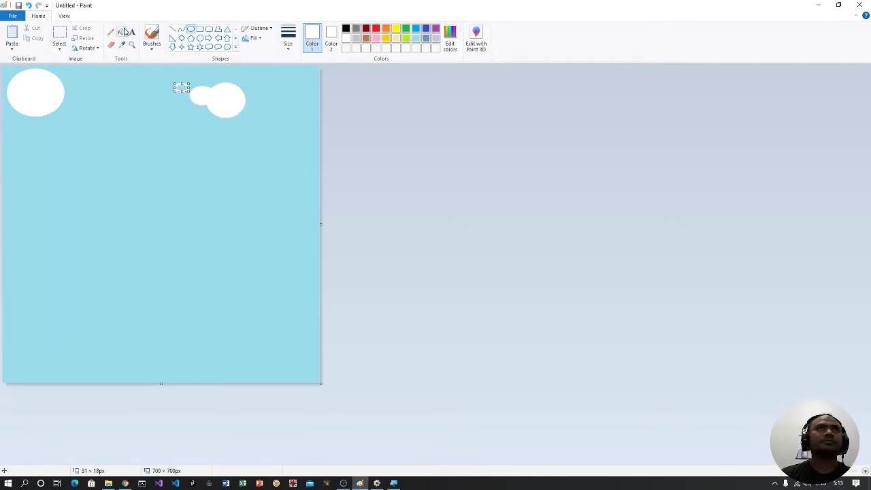
left_click(121, 32)
left_click(182, 88)
Extend the upper-left cloud at its lower right with two smaller solid white ellipses, the first about 52 × 48 px
left_click(191, 29)
left_click(121, 32)
left_click_drag(57, 89, 79, 119)
left_click(66, 102)
left_click(191, 29)
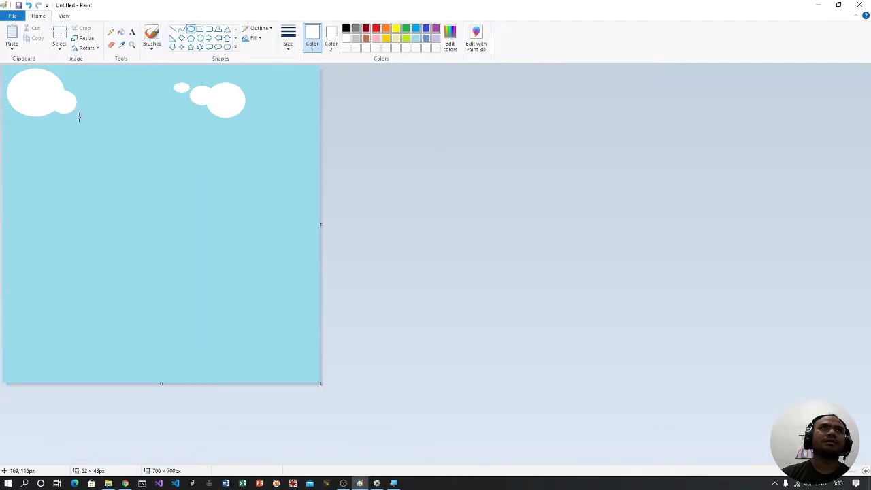
left_click(121, 32)
left_click(75, 112)
Add a wide solid white ellipse between the two clouds and a small one just below and left of it
left_click(191, 29)
mouse_move(155, 105)
left_mouse_down()
mouse_move(124, 95)
mouse_move(127, 129)
mouse_move(171, 165)
mouse_move(184, 151)
left_mouse_up()
left_click(122, 32)
left_click(139, 111)
left_click(192, 29)
left_click(121, 32)
left_click(121, 125)
Draw a small cloud below the middle ellipses from three solid white ellipses, the rightmost a flat one about 21 × 5 px
left_click(191, 29)
left_click(121, 32)
left_click(160, 157)
left_click(191, 29)
left_click(121, 32)
left_click(191, 30)
left_click(121, 32)
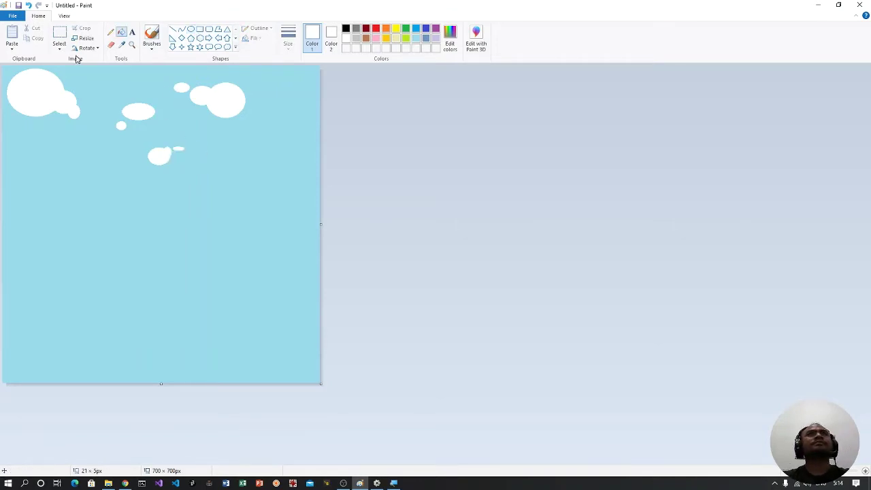
Save the picture as a PNG named bg in the CubeMan2 folder inside DM132 on drive E
left_click(21, 17)
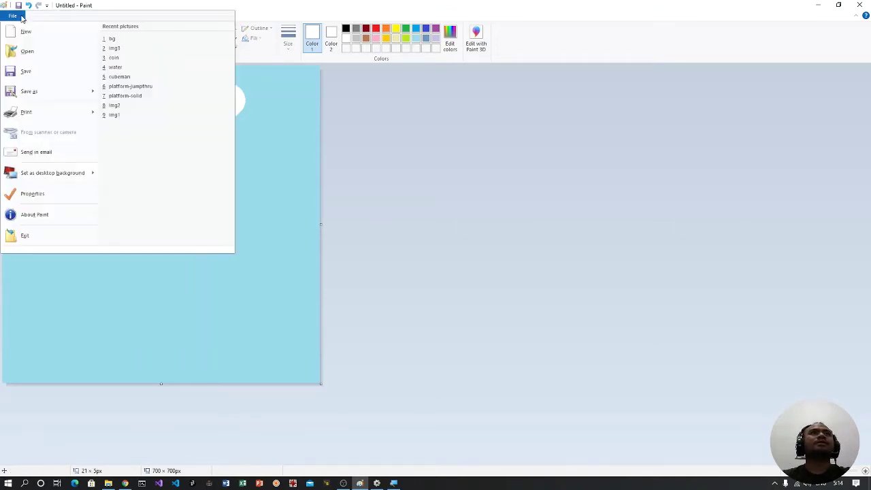
left_click(36, 74)
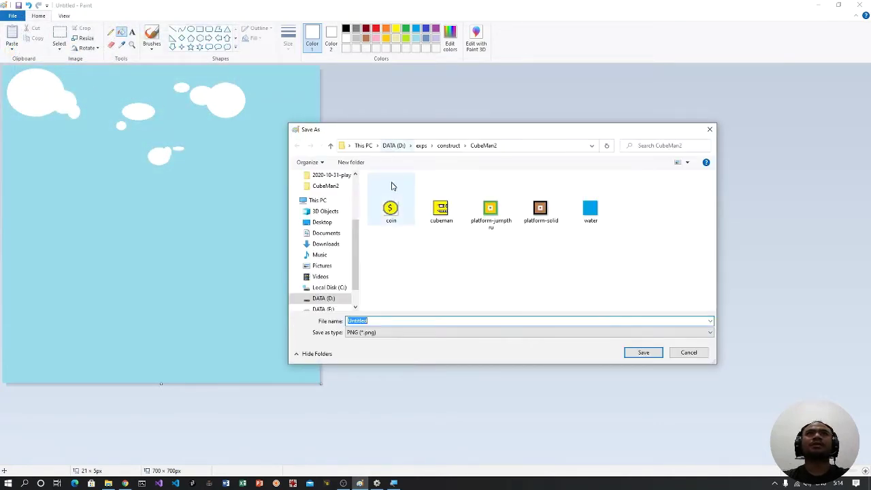
scroll(346, 289, "down", 1)
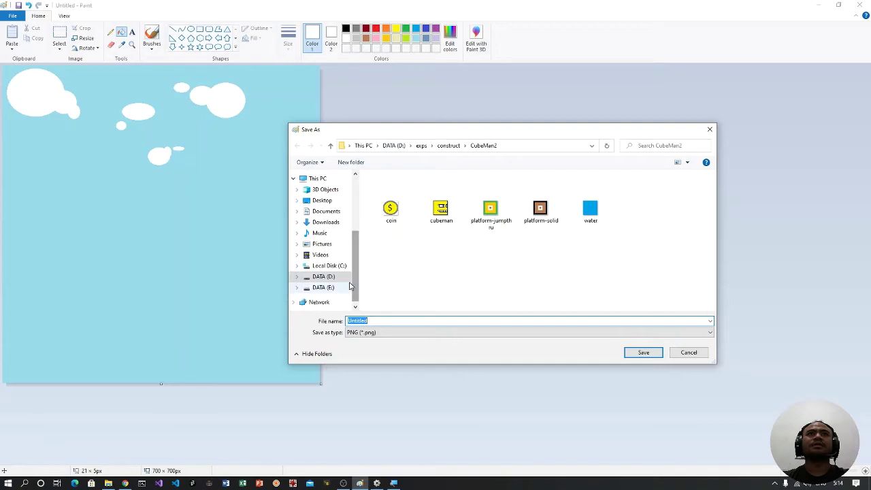
left_click(345, 288)
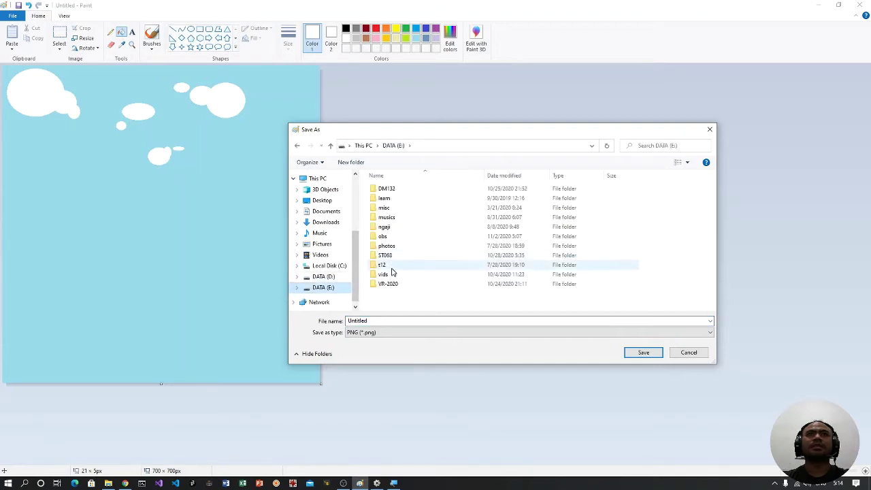
double_click(386, 189)
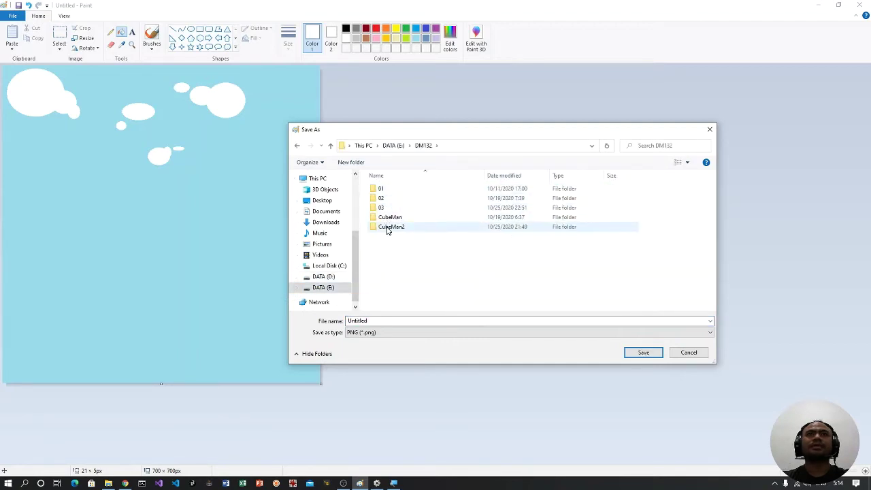
double_click(388, 229)
double_click(411, 321)
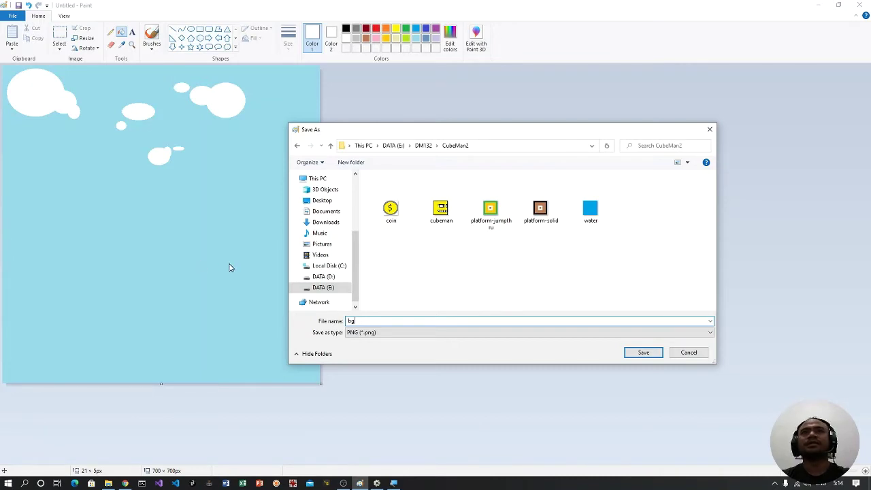
left_click(645, 354)
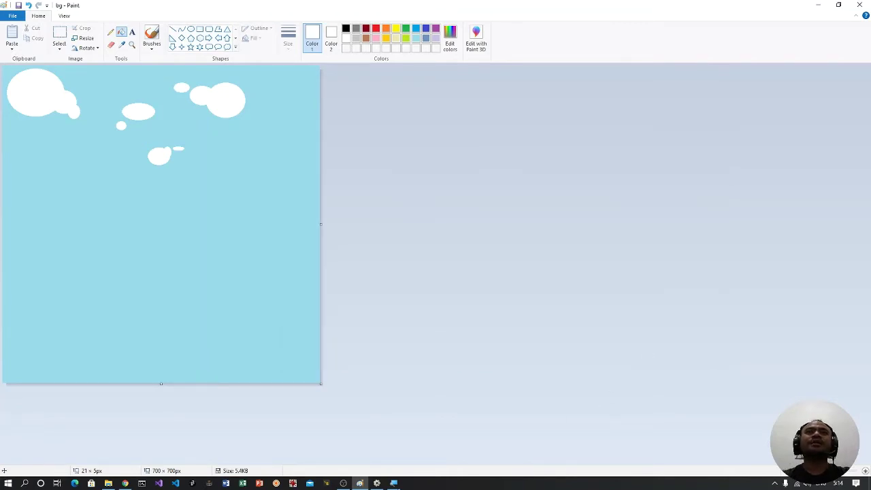
Switch back to Construct 2 and compare the project's contents with the Gameplay layout's list of layers
left_click(376, 484)
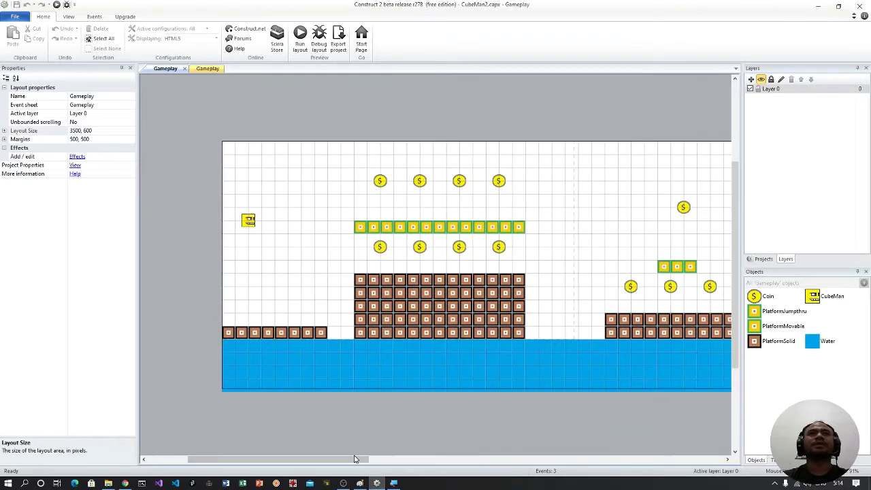
left_click_drag(353, 461, 329, 347)
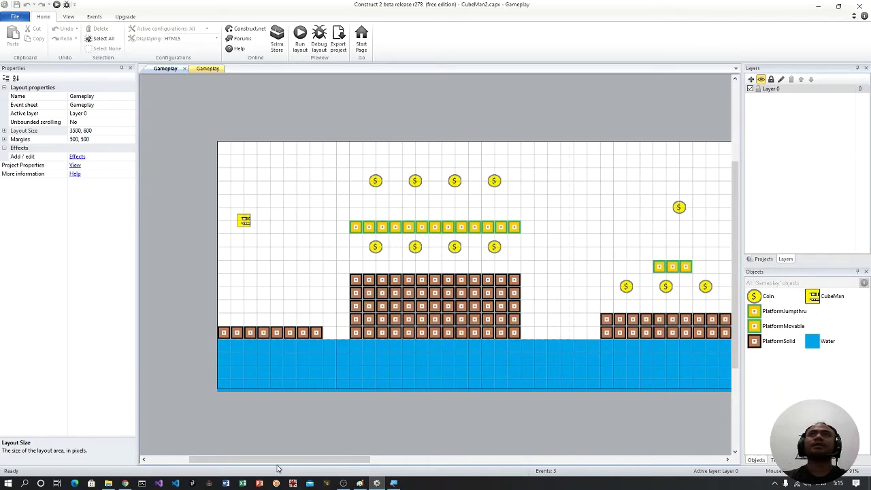
left_click_drag(276, 465, 272, 465)
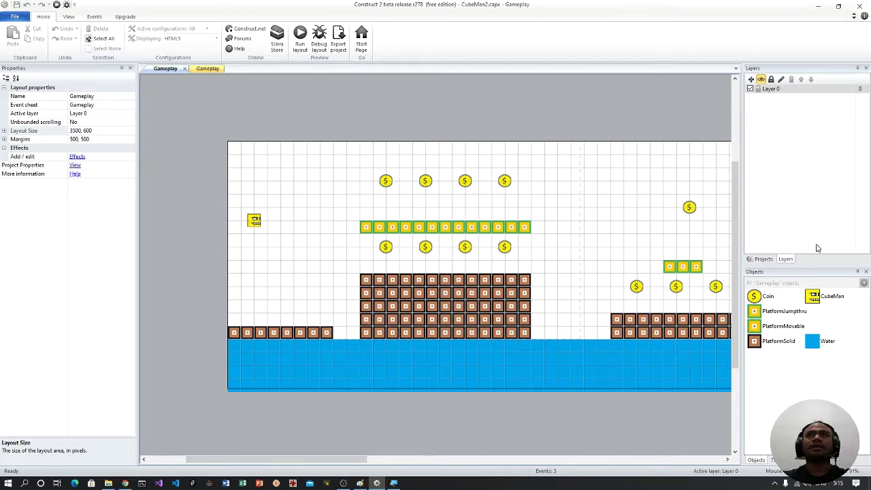
left_click(765, 259)
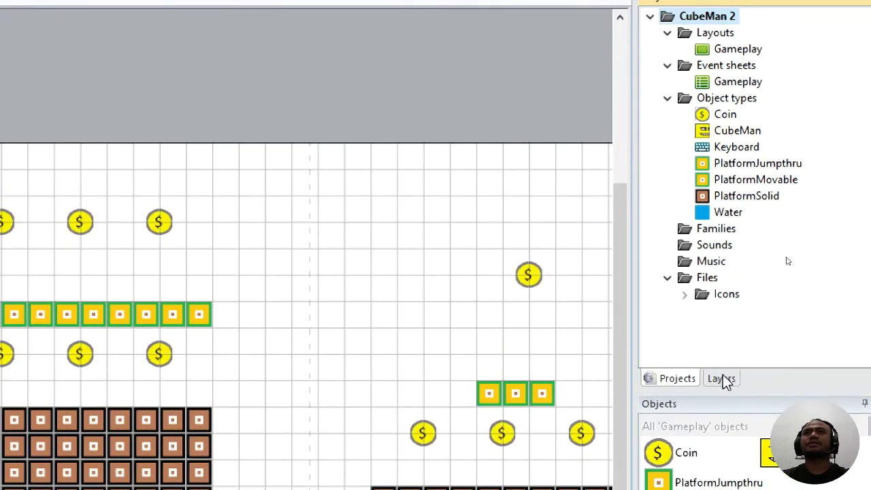
left_click(723, 377)
left_click(683, 379)
left_click(729, 378)
left_click(680, 383)
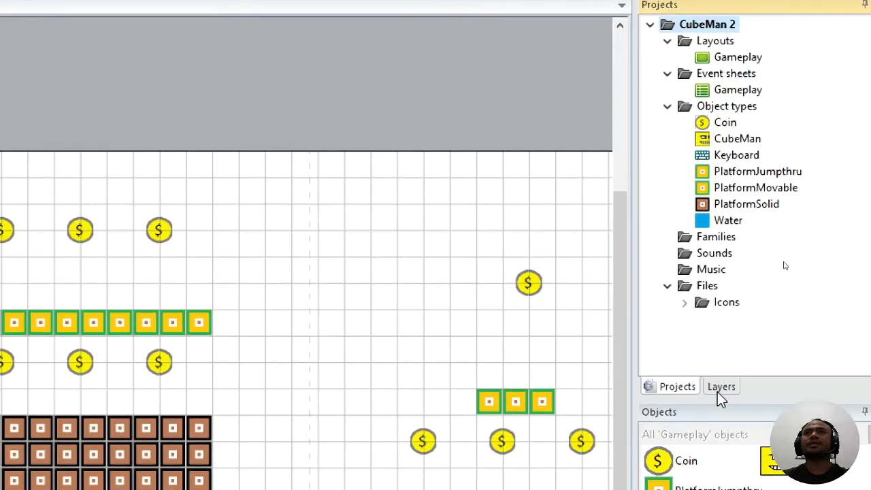
left_click(720, 383)
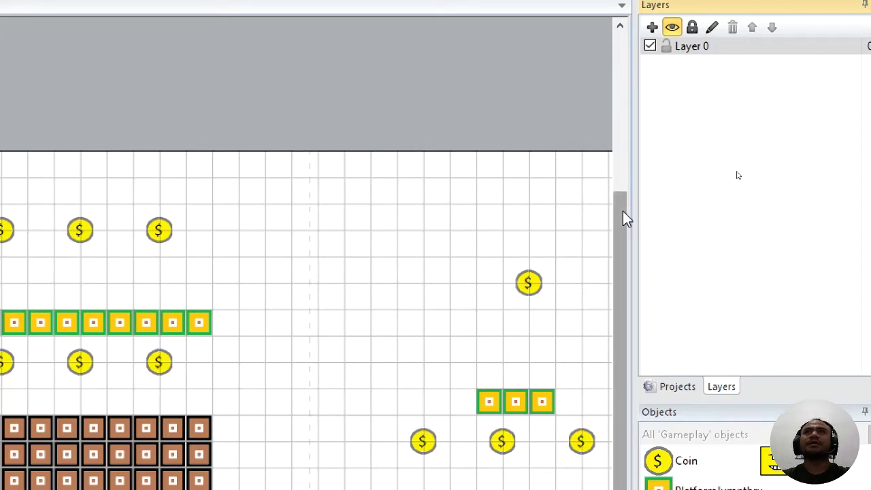
Hide and show Layer 0 repeatedly to check which level objects it contains, leaving the layer visible
left_click_drag(623, 211, 624, 287)
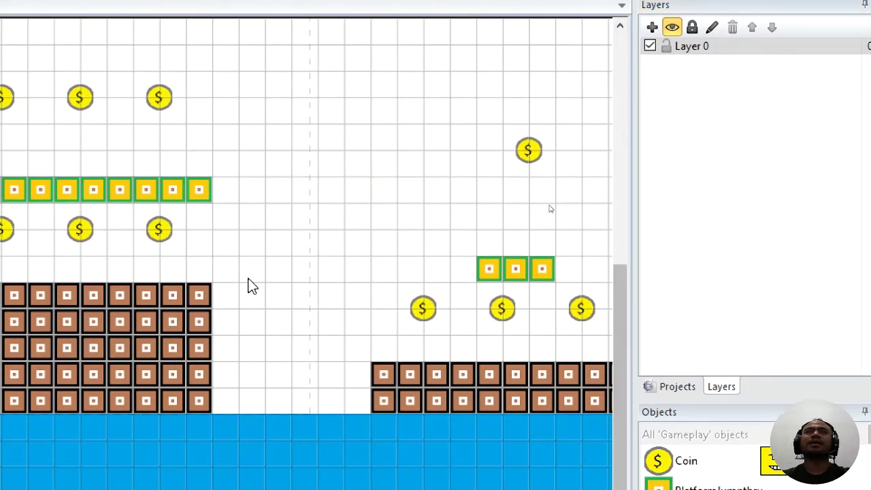
left_click(665, 47)
left_click(666, 47)
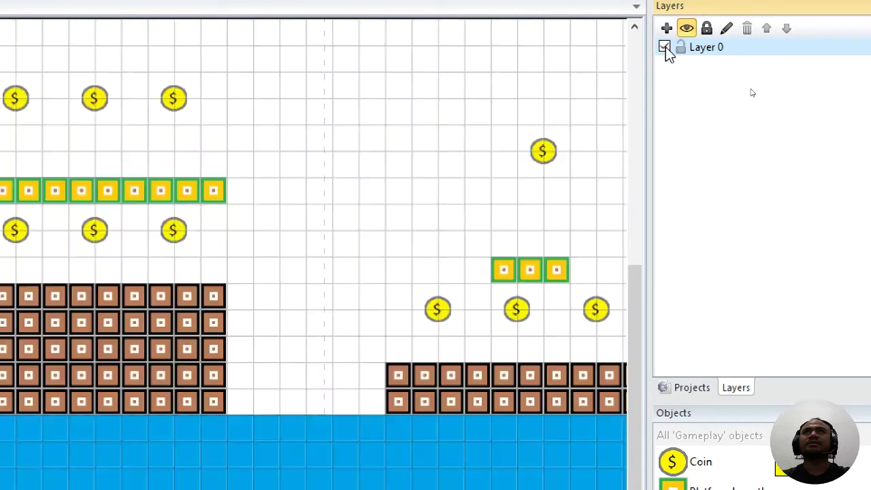
left_click(666, 48)
left_click(665, 47)
left_click(665, 47)
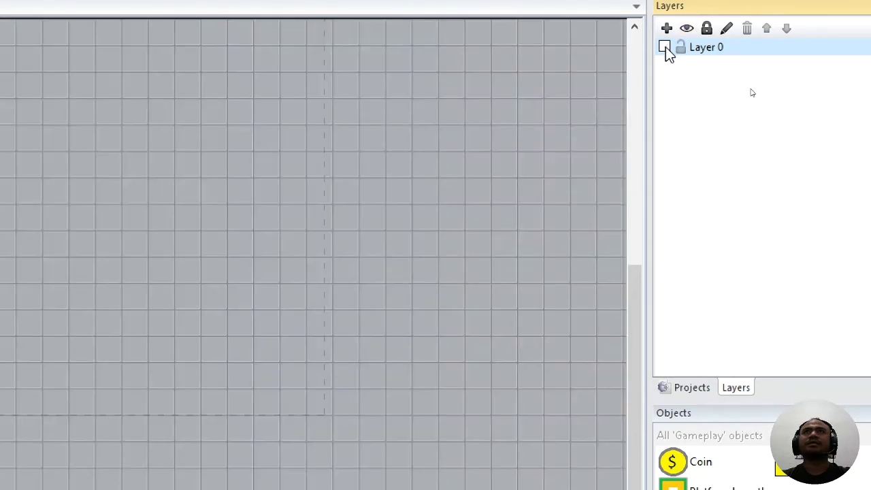
left_click(666, 47)
left_click(665, 47)
left_click(665, 47)
left_click(665, 47)
left_click(665, 47)
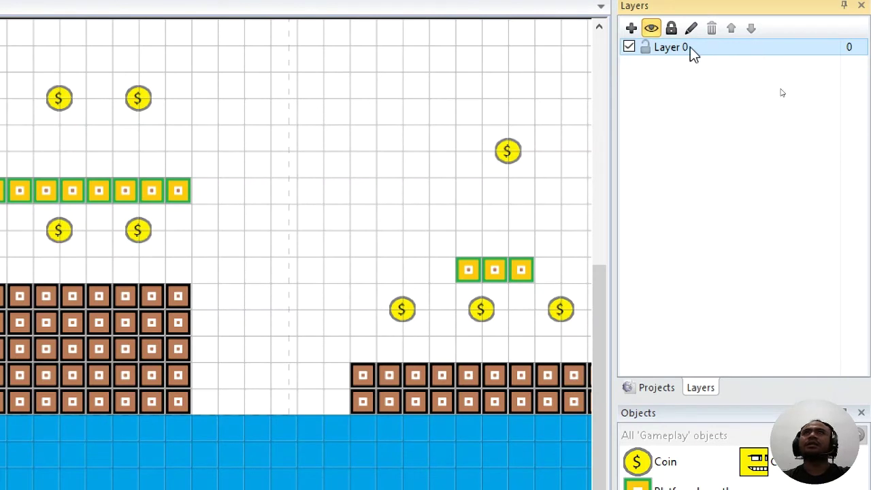
Rename Layer 0 as Gameplay
right_click(691, 47)
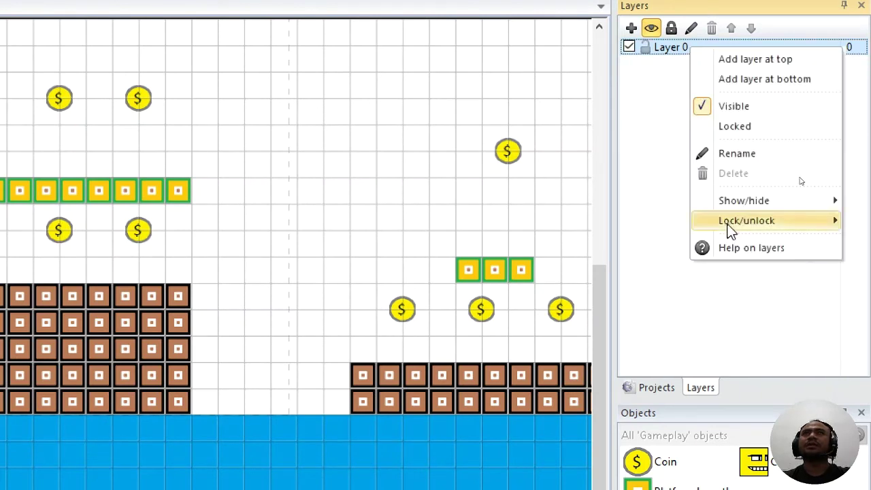
left_click(749, 157)
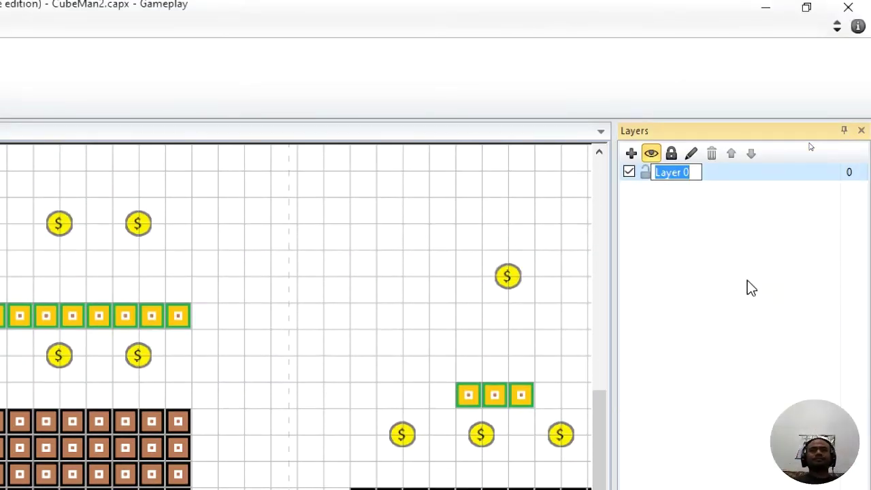
type("Gameplay")
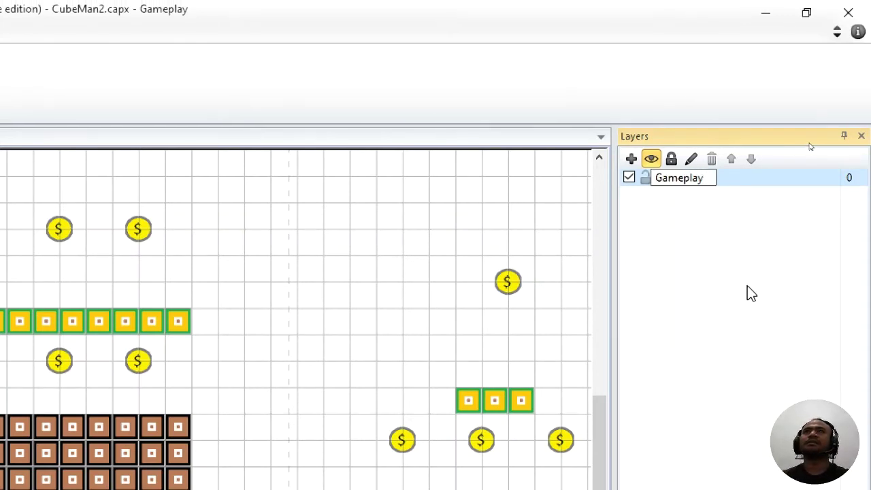
key("Return")
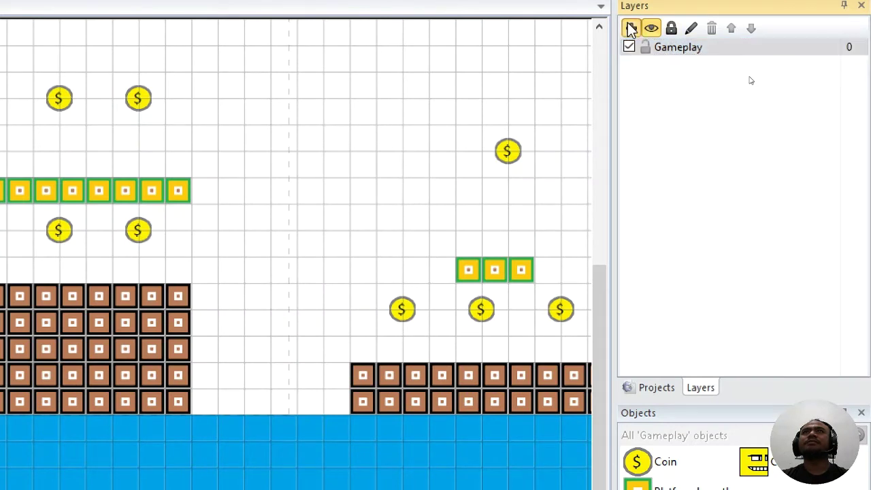
Add a new layer named Background and move it below the Gameplay layer
left_click(632, 29)
left_click(685, 69)
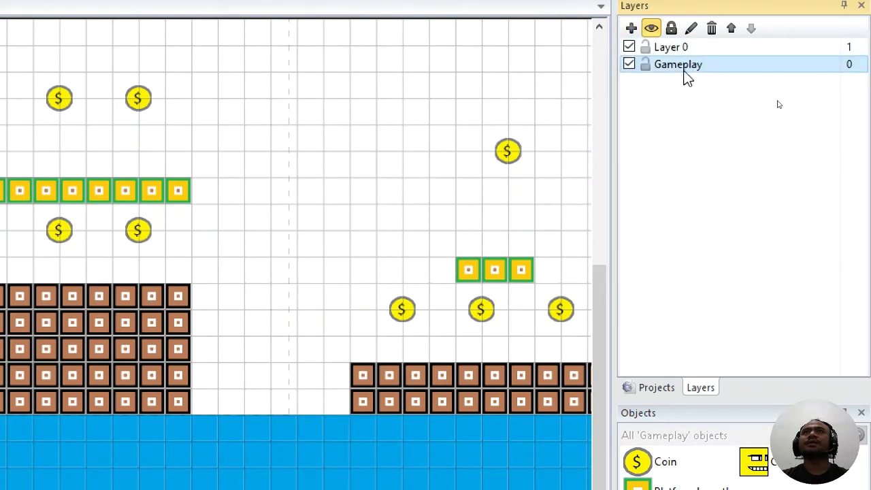
left_click(678, 48)
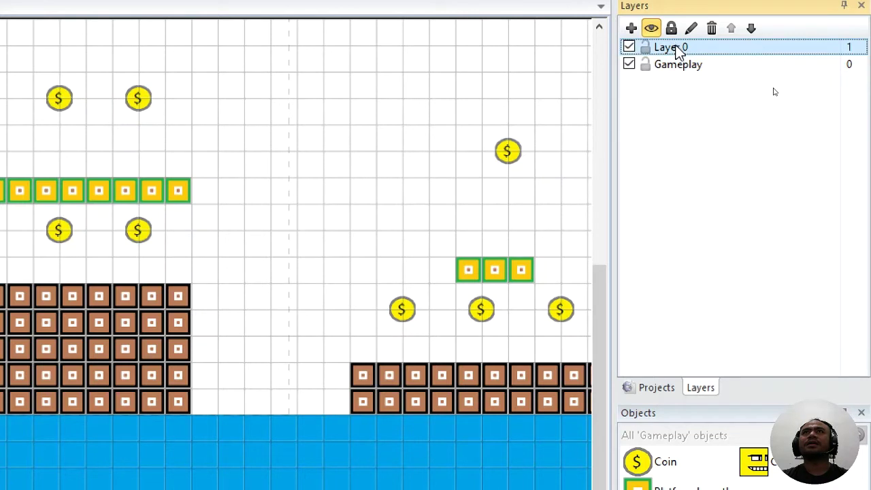
right_click(677, 47)
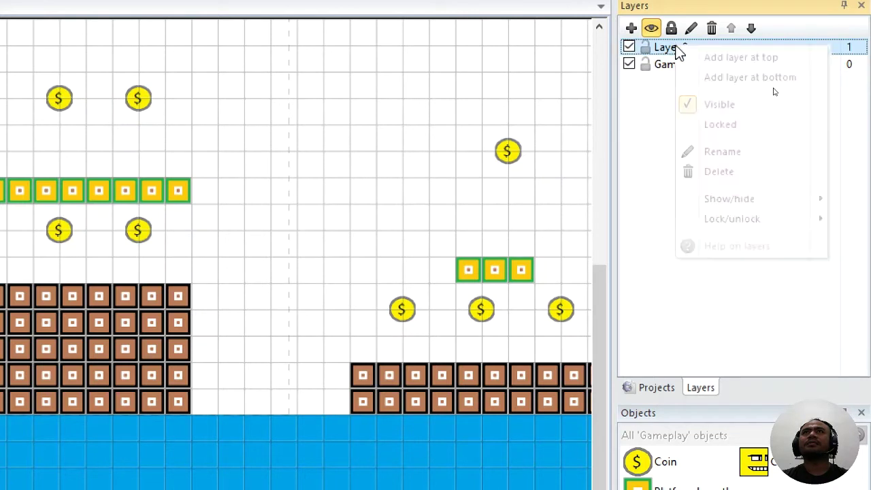
left_click(723, 151)
type("Background")
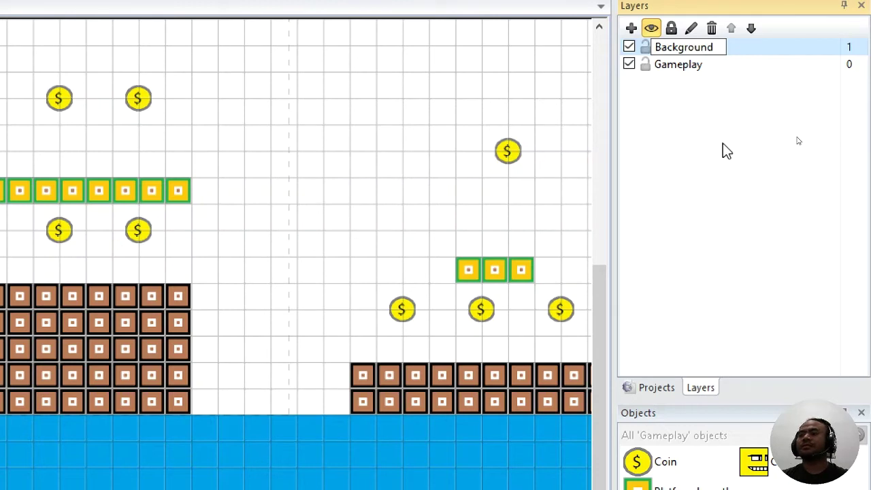
key("Return")
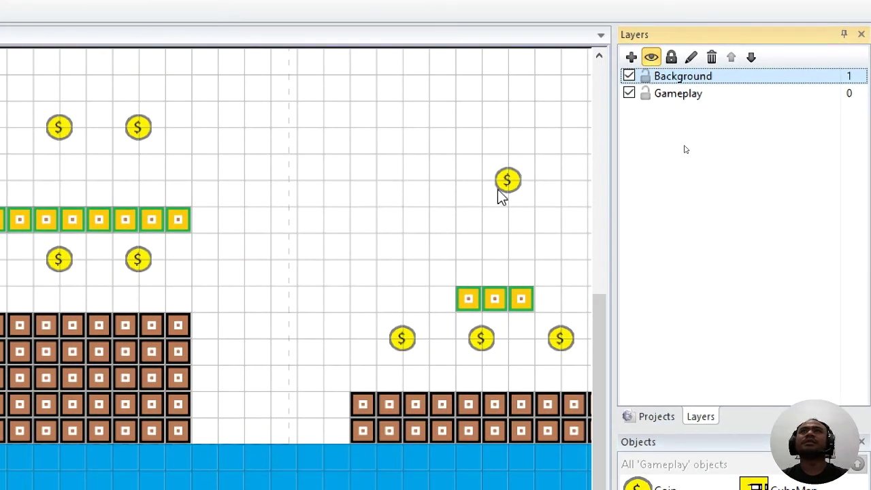
left_click(752, 58)
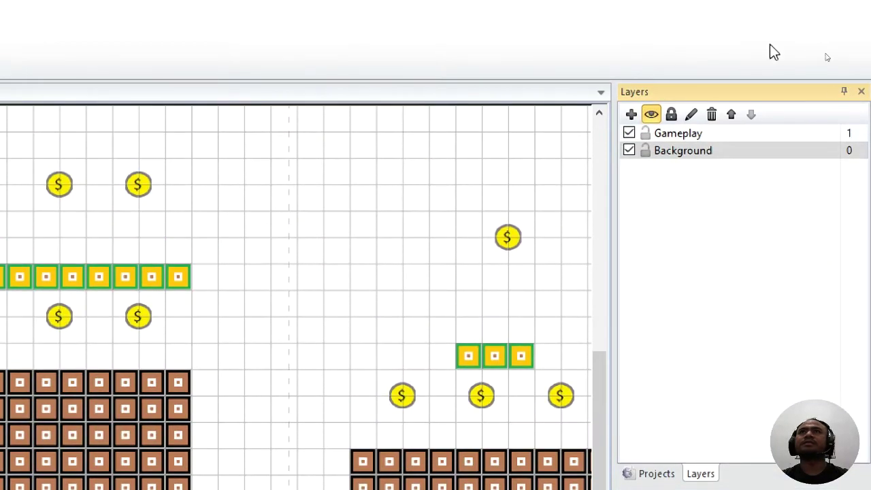
Hide the Gameplay layer and insert a Tiled Background object on the Background layer near the layout's left edge
left_click(629, 134)
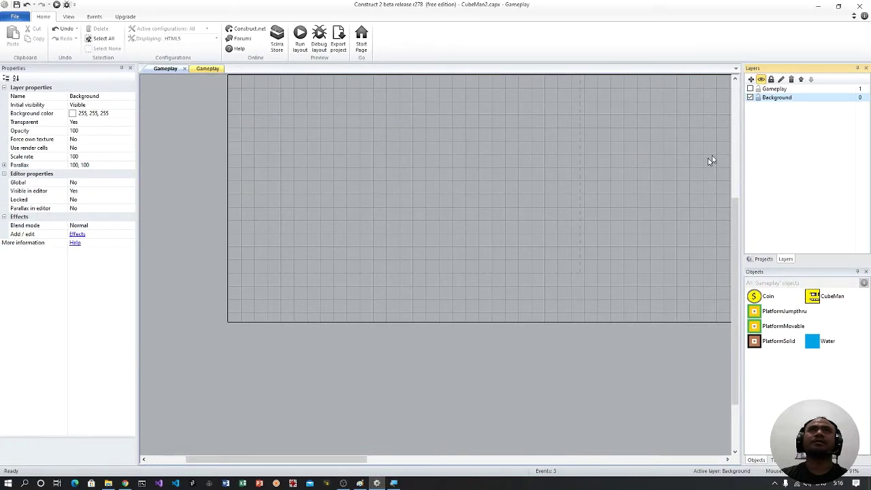
right_click(311, 151)
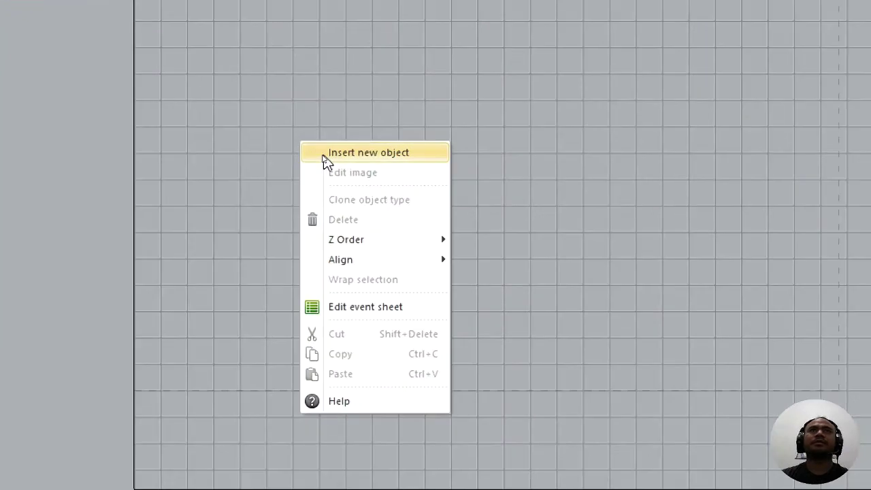
left_click(324, 160)
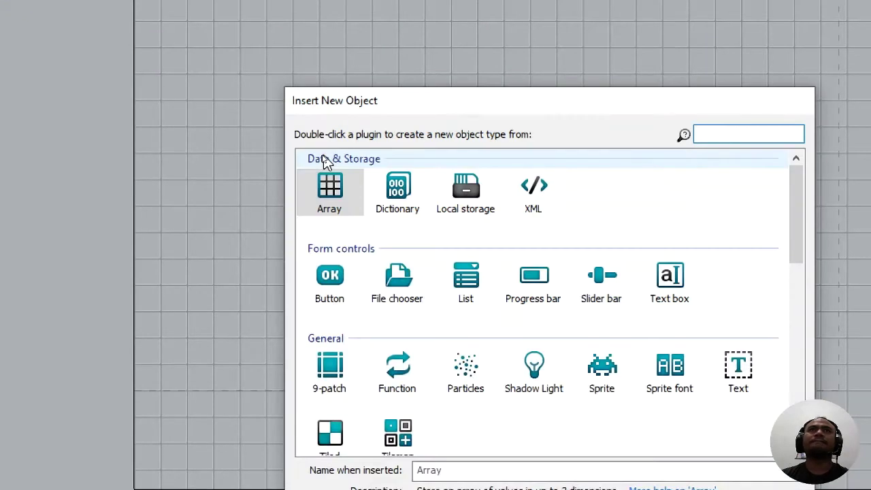
scroll(534, 395, "down", 3)
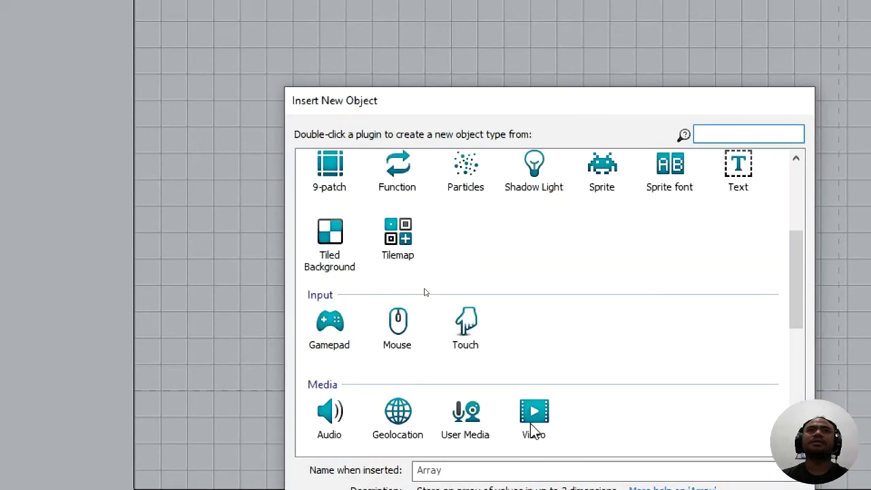
left_click(333, 232)
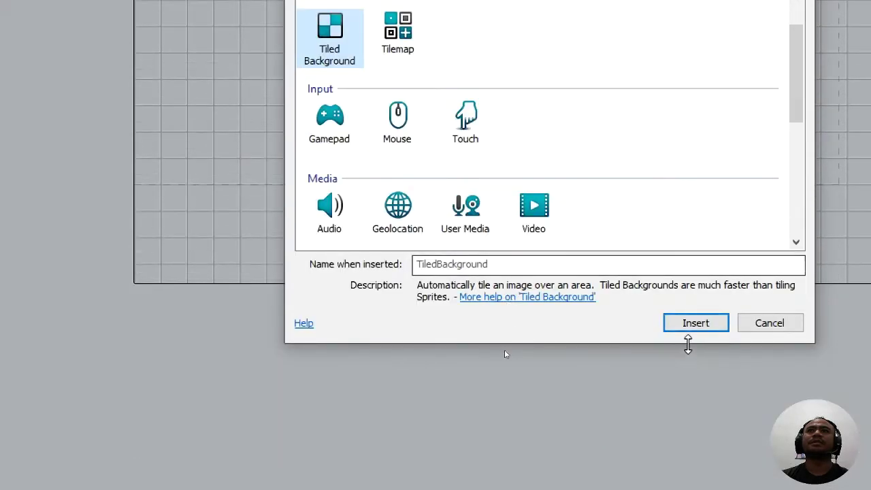
left_click(680, 324)
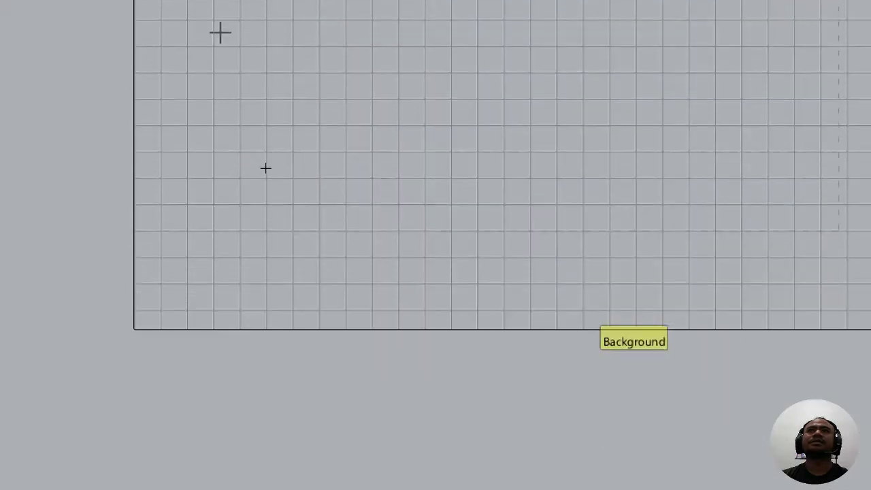
left_click(171, 168)
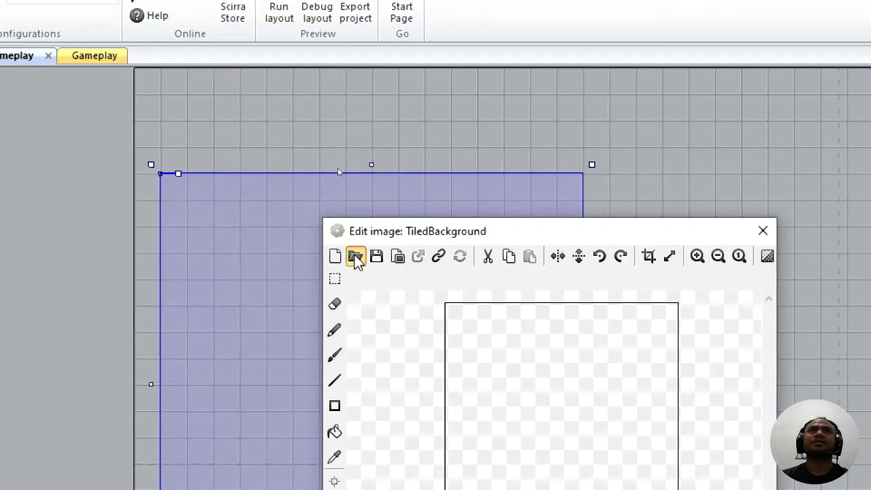
Load the bg image from the CubeMan2 folder inside DM132 on drive E into the tiled background
left_click(355, 256)
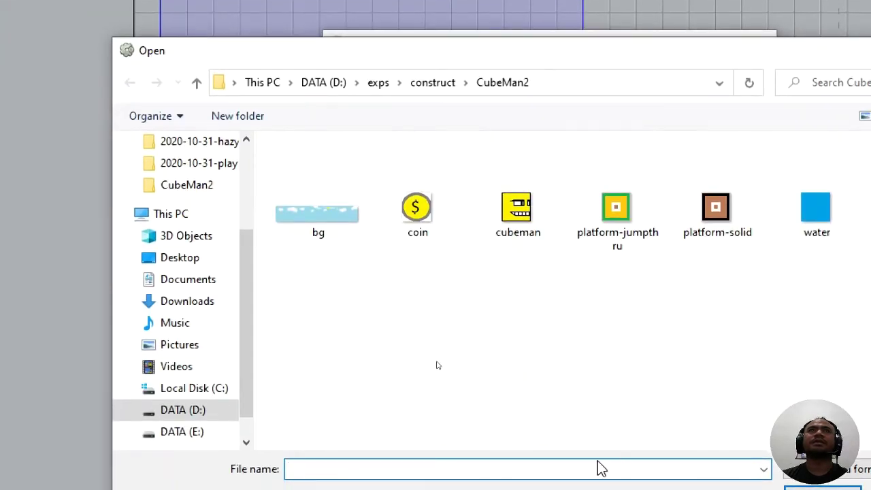
left_click(170, 433)
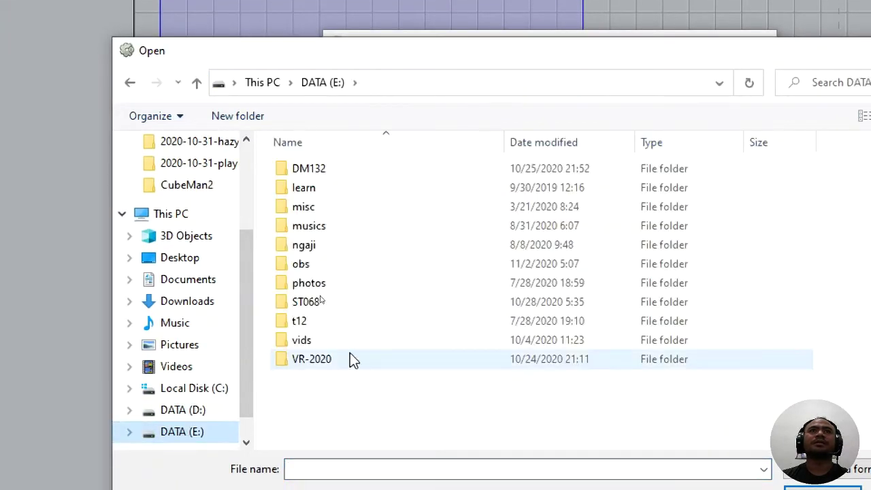
double_click(313, 172)
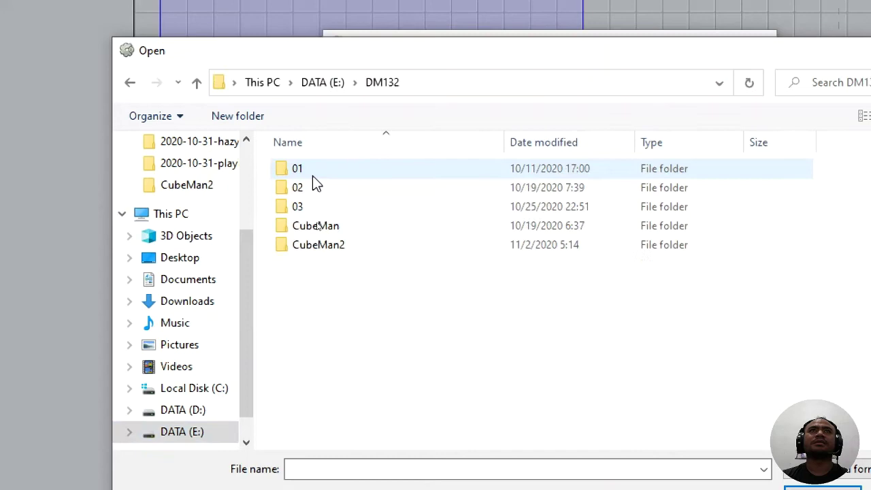
double_click(349, 246)
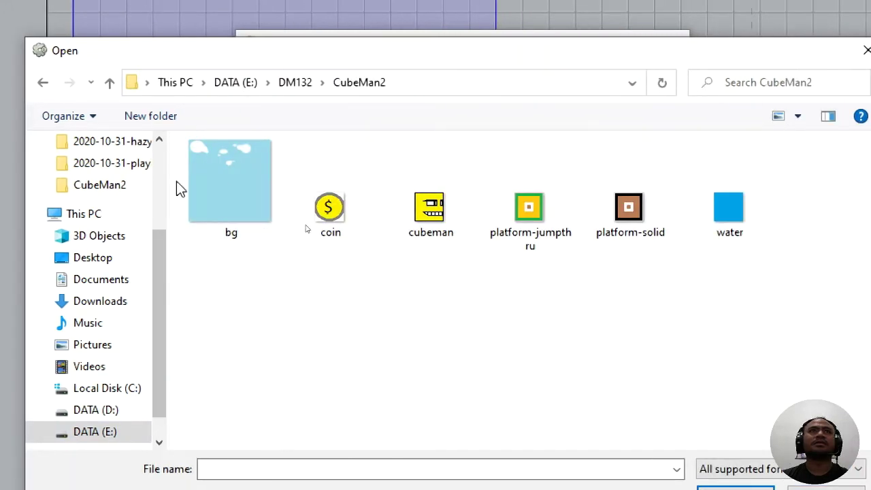
left_click(262, 213)
left_click(457, 276)
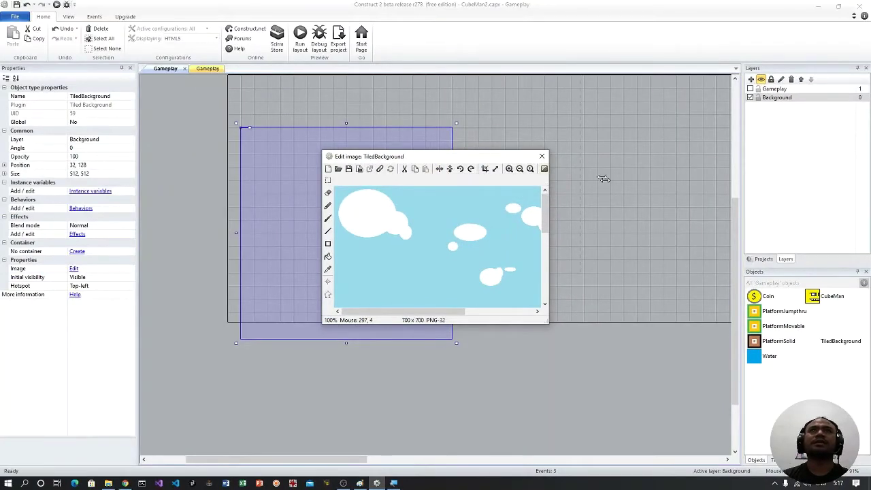
left_click(543, 156)
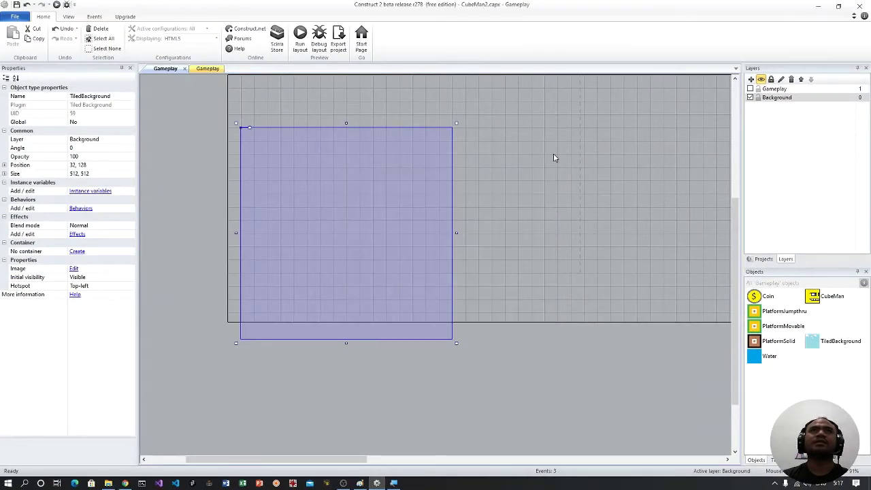
Move the tiled background to about -32, -32 and stretch it to about 3584 × 672 so it covers the whole layout
scroll(354, 188, "up", 1)
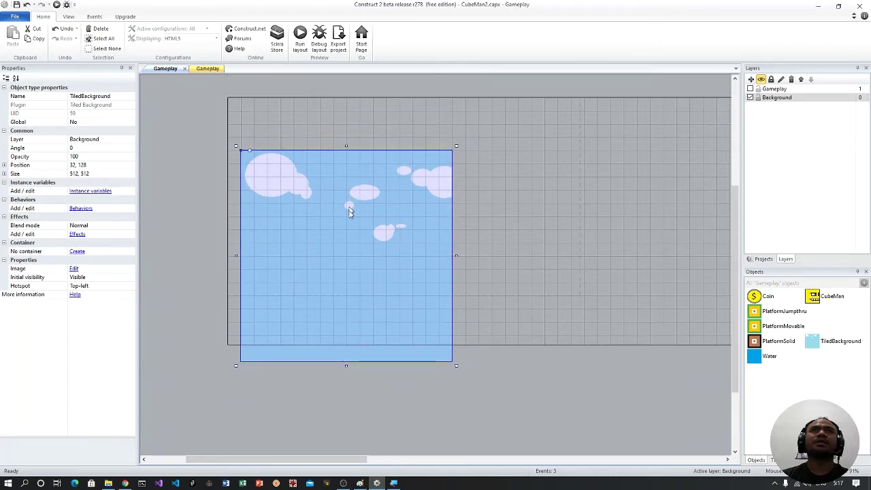
left_click_drag(349, 237, 329, 179)
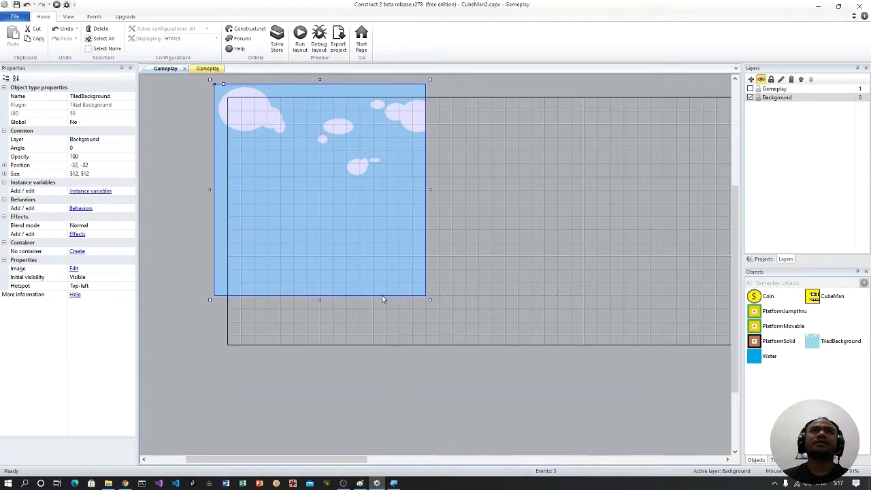
left_click_drag(319, 301, 345, 367)
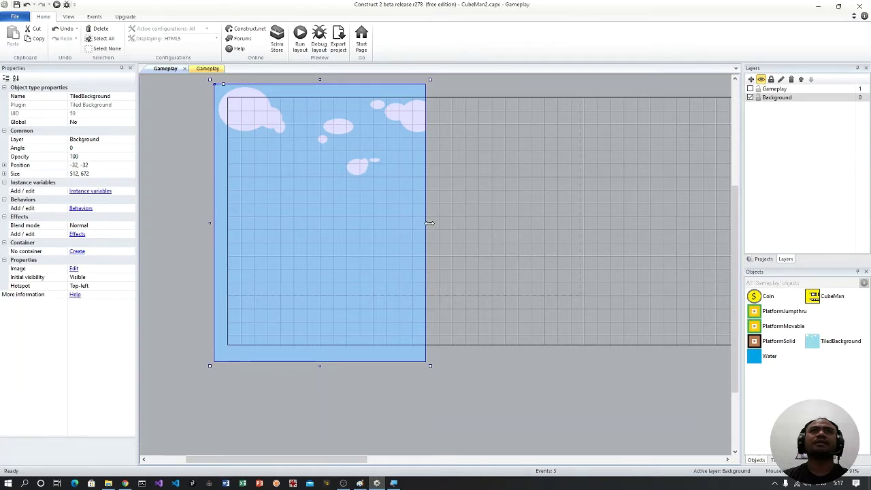
left_click_drag(429, 223, 668, 234)
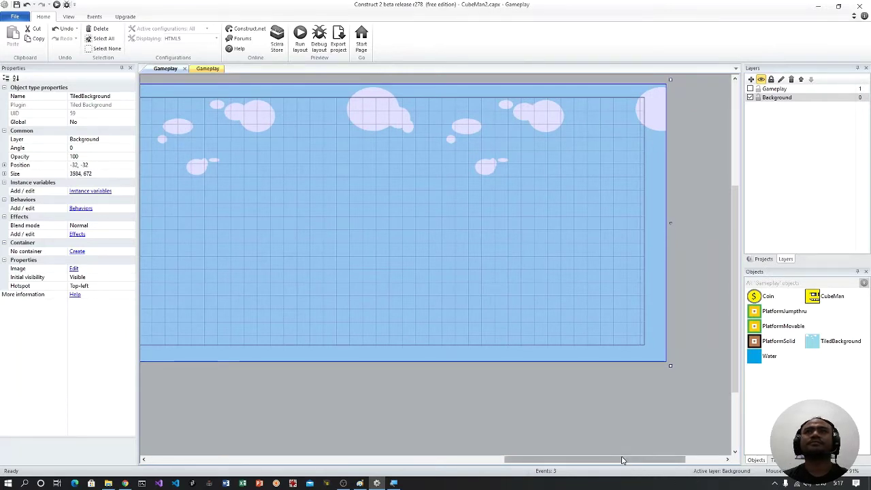
Make the Gameplay layer visible again over the tiled sky
left_click_drag(622, 461, 259, 465)
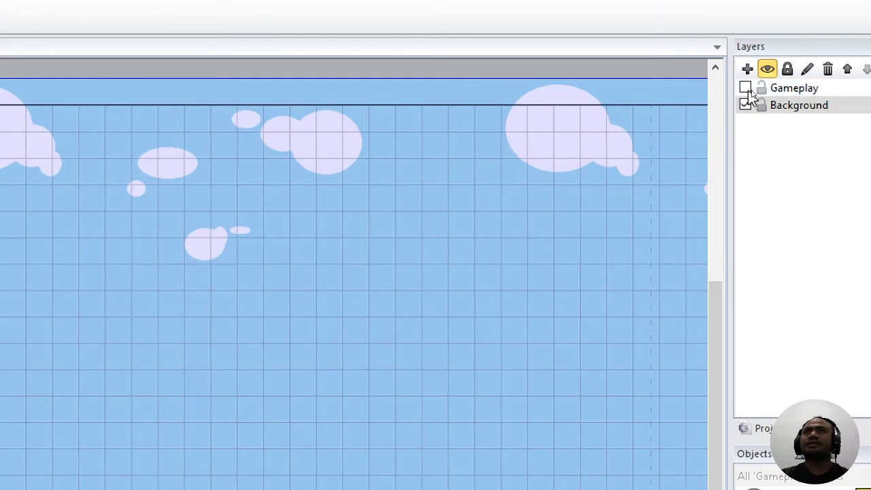
left_click(747, 88)
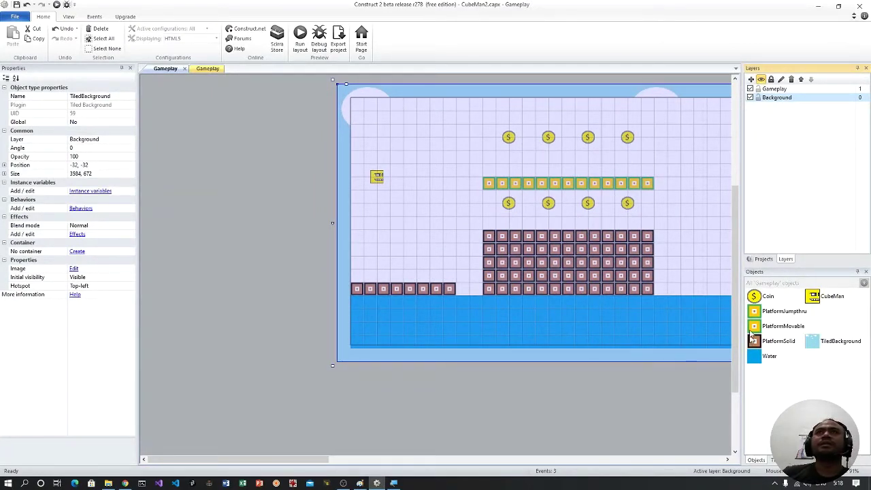
Set the Gameplay layer's Transparent property to Yes and back to No to compare how the sky shows through
left_click(790, 89)
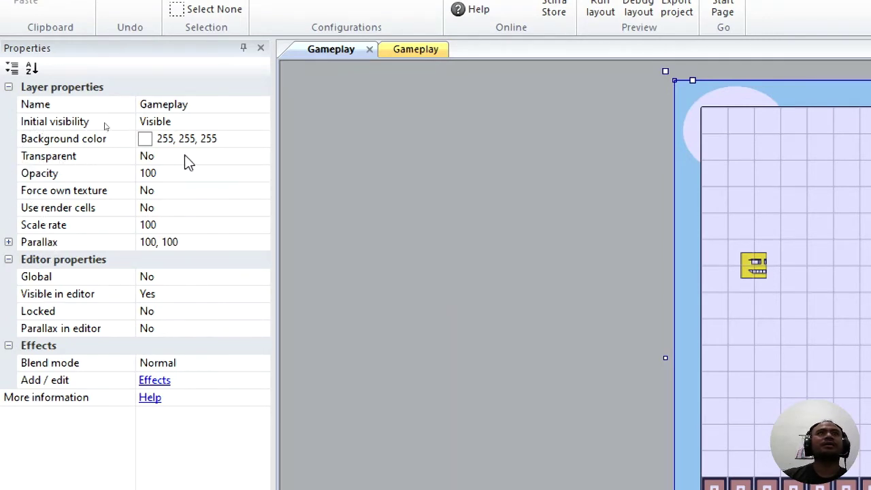
left_click(253, 161)
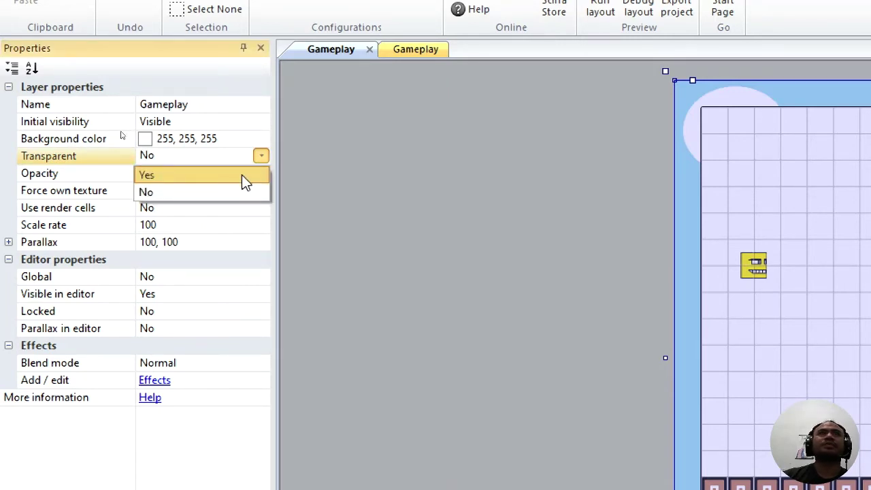
left_click(245, 178)
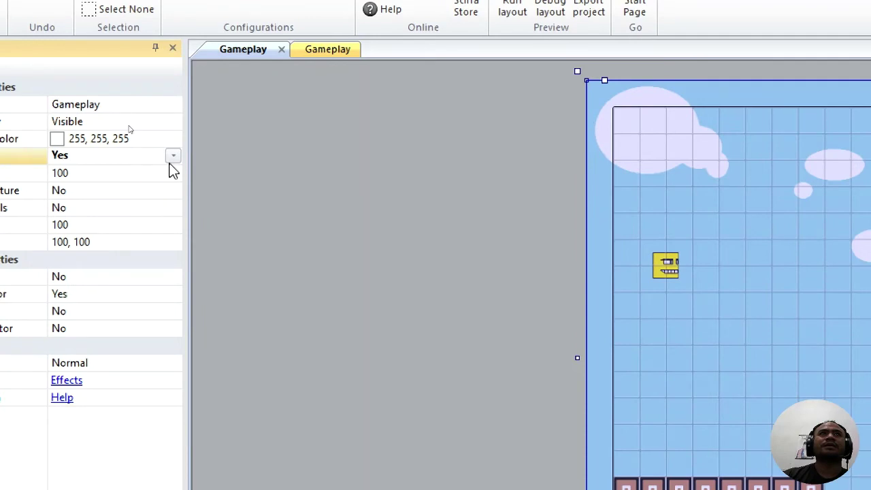
left_click(170, 161)
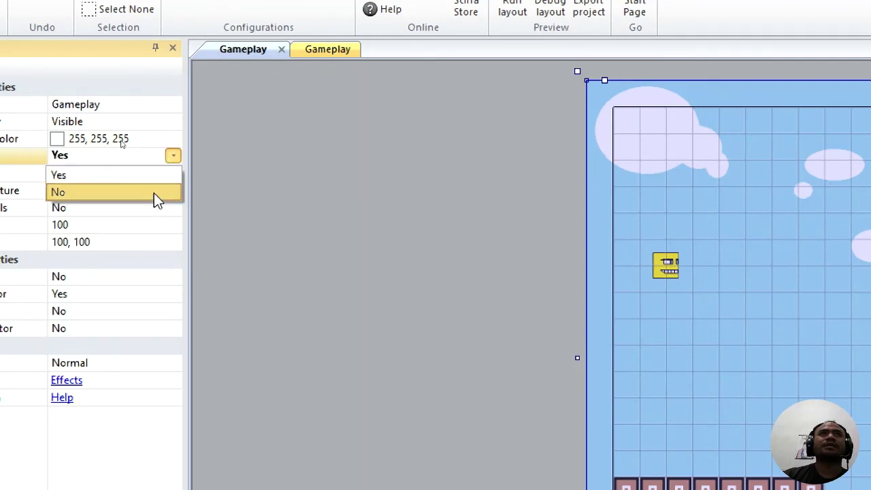
left_click(155, 196)
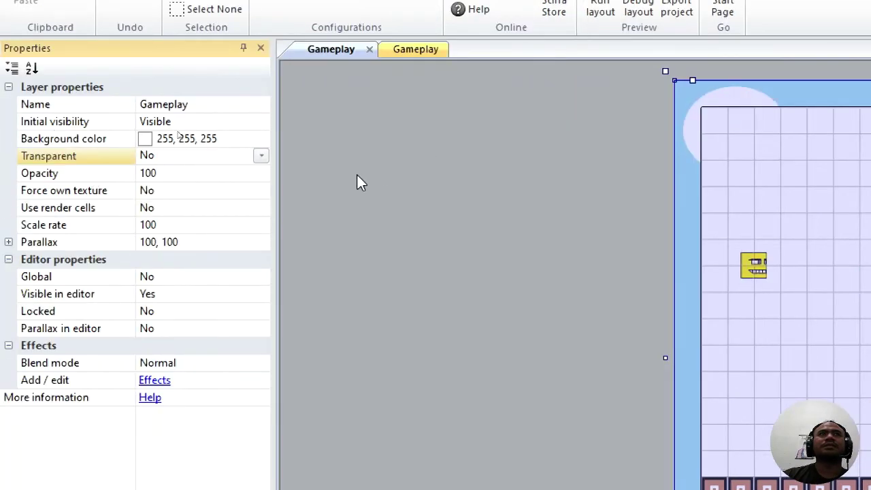
Set the Gameplay layer's Transparent property to Yes and deselect the tiled background in the layout
left_click(261, 156)
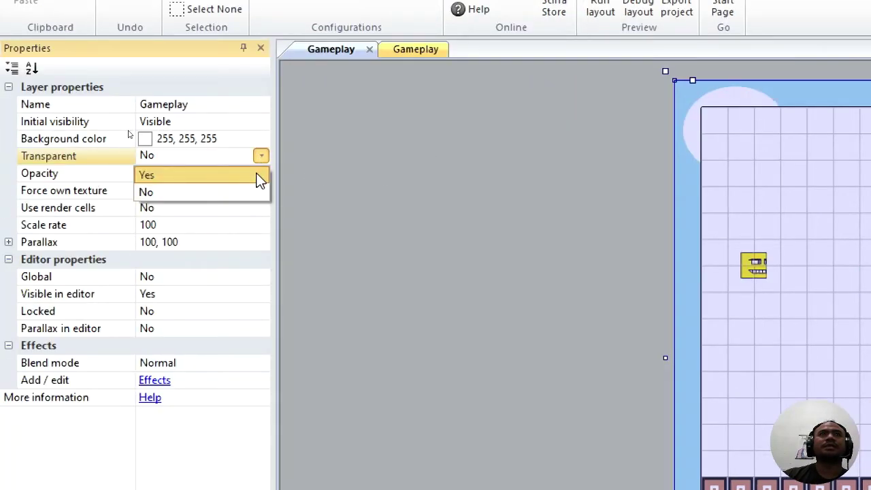
left_click(261, 178)
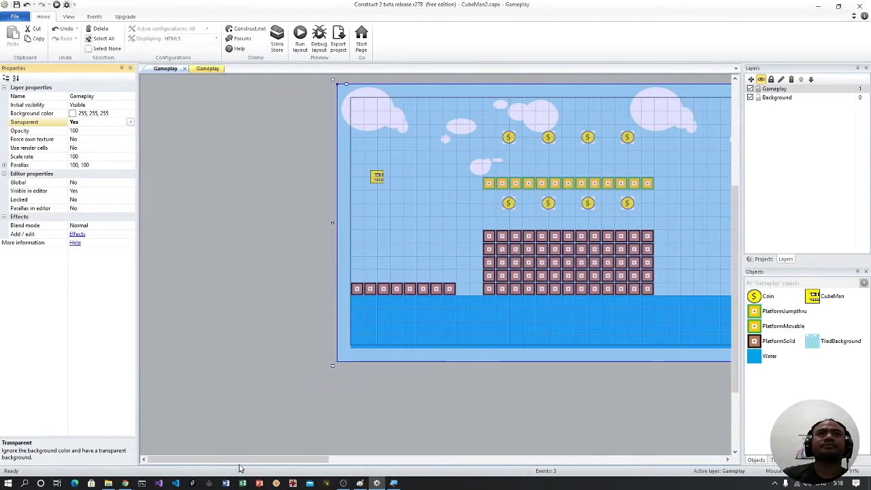
left_click_drag(241, 460, 299, 461)
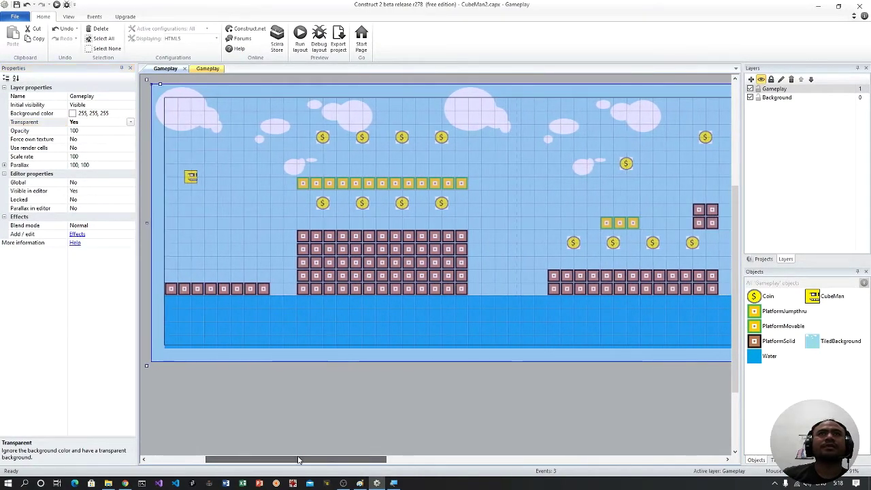
left_click(333, 413)
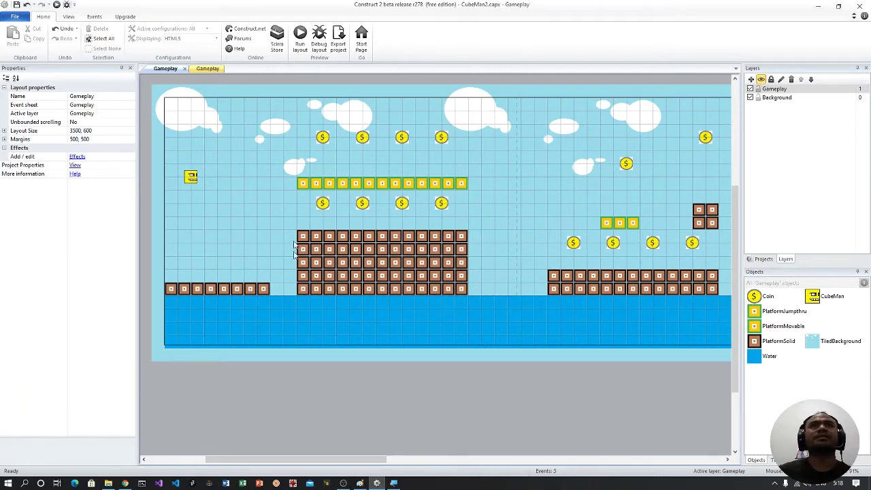
Run the layout preview and play CubeMan across the long yellow platform to the small moving platform, checking the sky background
left_click(299, 35)
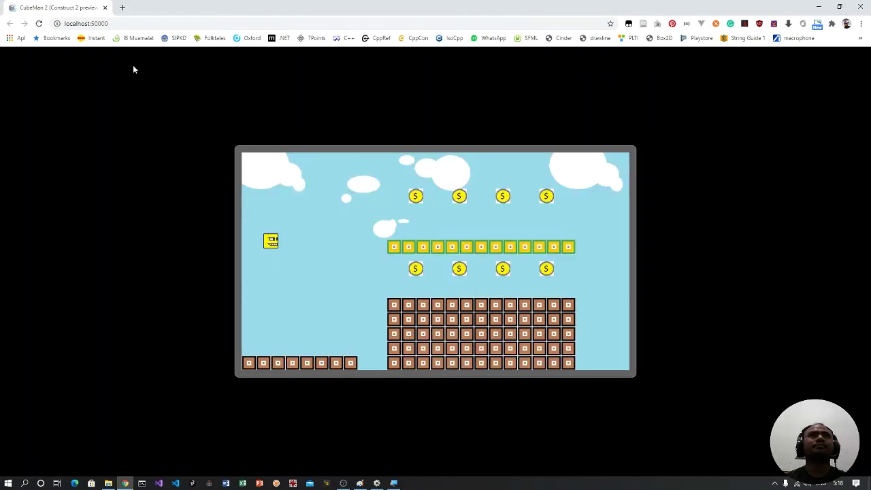
key("Right")
key("Up")
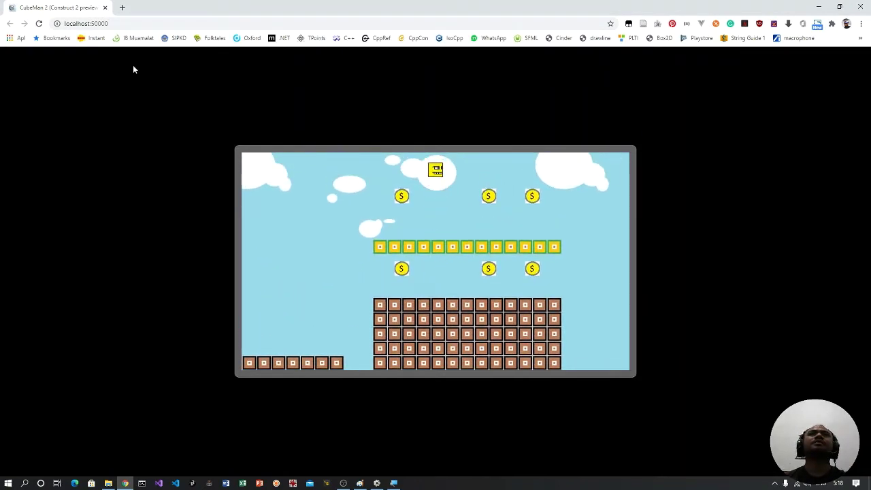
key("Right")
key("Right")
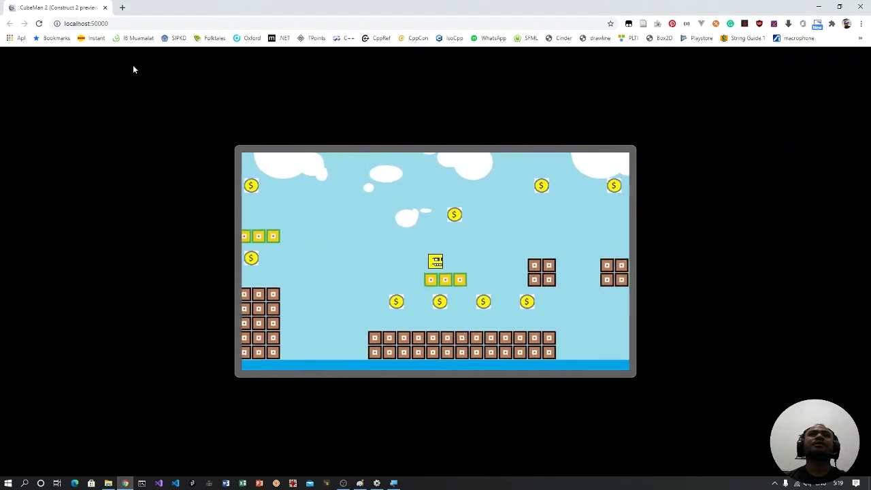
key("Left")
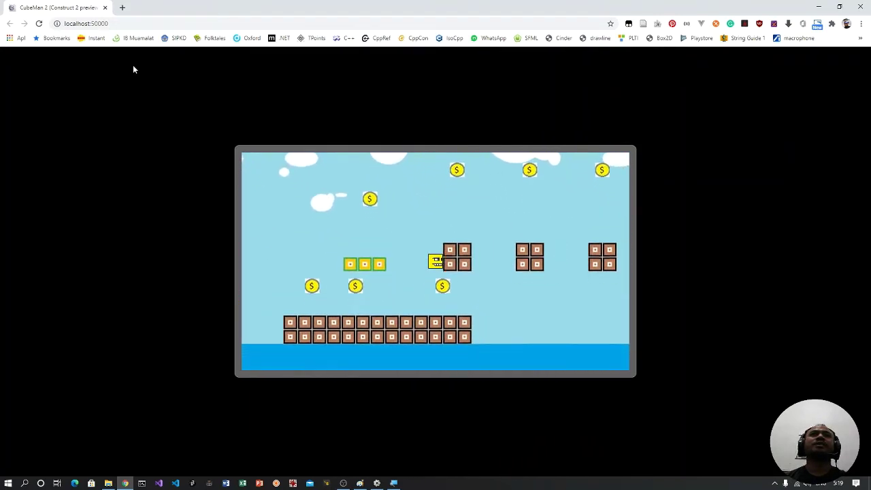
key("Up")
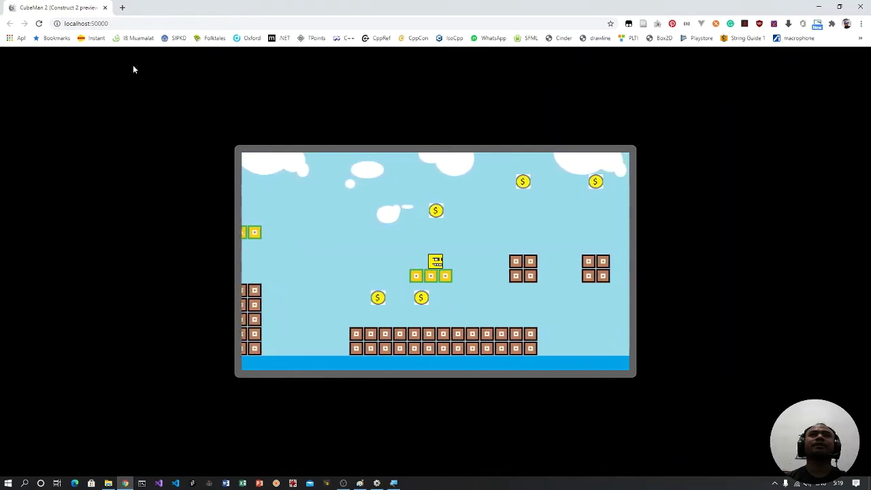
Jump CubeMan from the moving platform to the first floating brick block, collect the coins above, and return to the moving platform
key("Up")
key("Up")
key("Right")
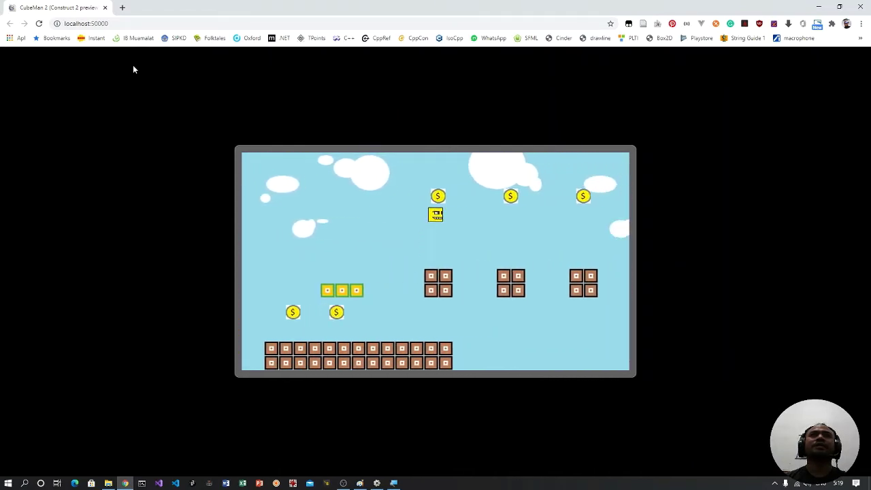
key("Left")
key("Up")
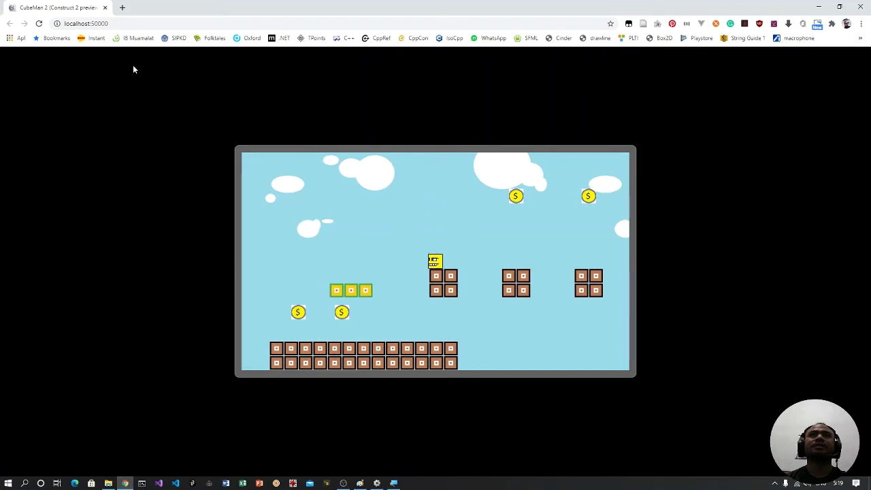
key("Up")
key("Left")
key("Left")
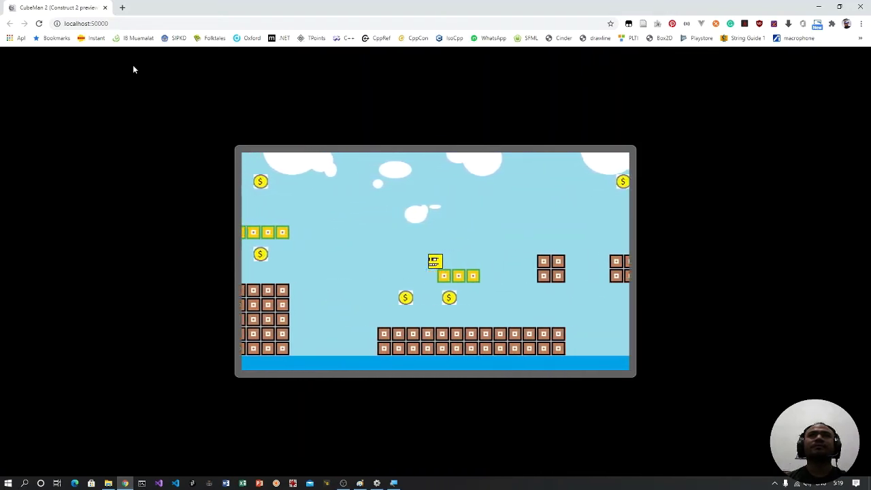
Collect the remaining coins below the moving platform with CubeMan and jump back onto it
key("Left")
key("Right")
key("Up")
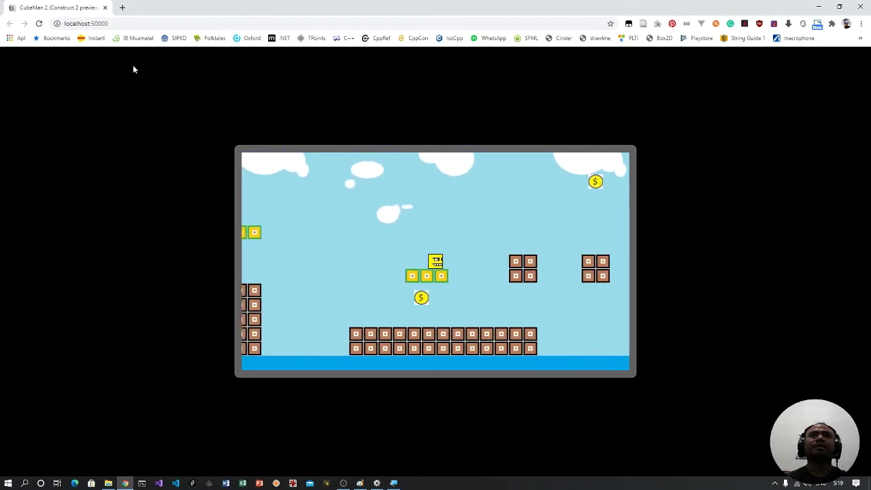
key("Left")
key("Right")
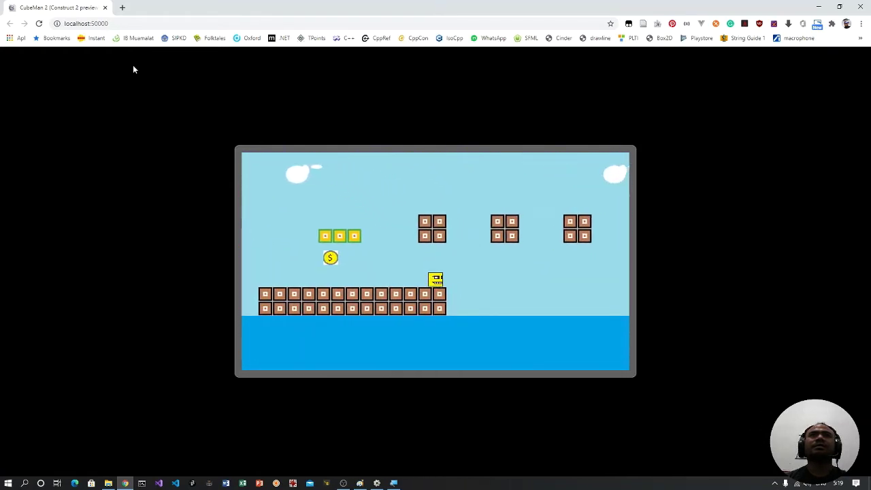
key("Left")
key("Up")
key("Right")
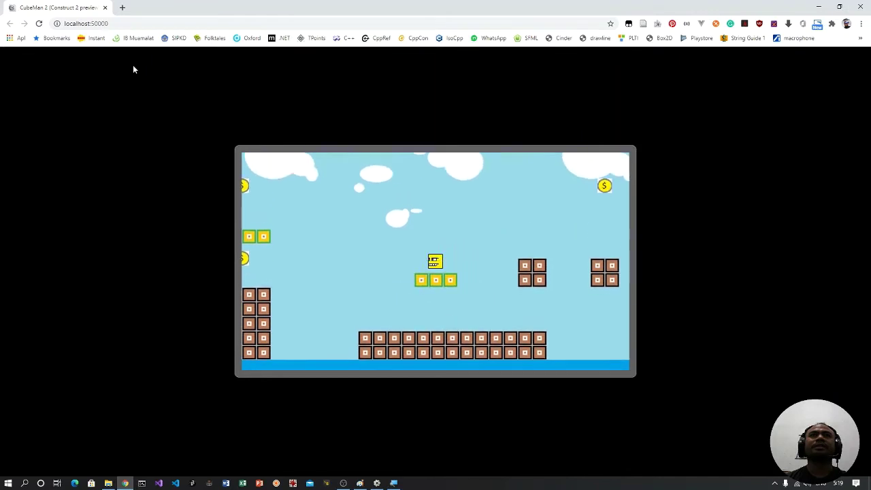
Keep CubeMan riding on the moving platform and examine how the sky scrolls relative to the gameplay objects
key("Left")
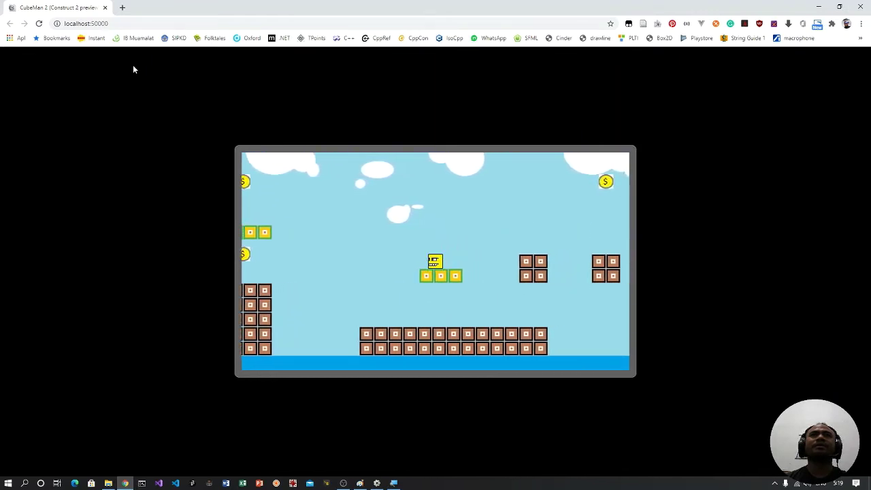
key("Right")
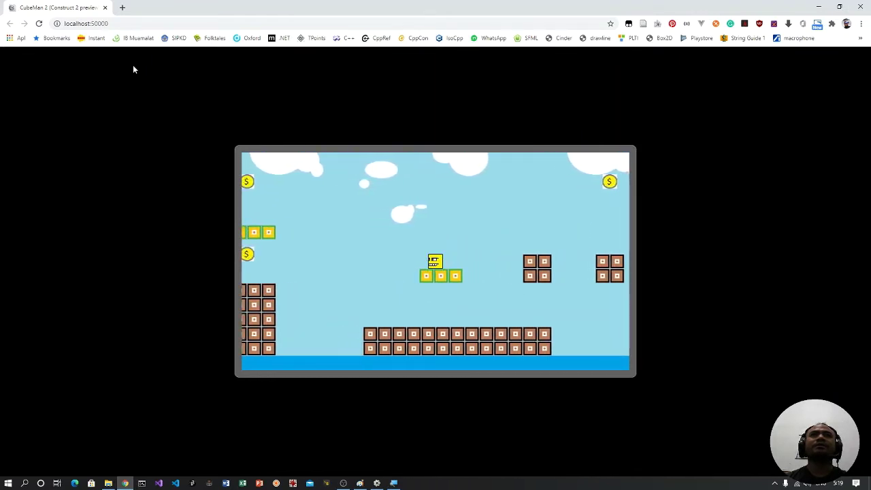
key("Left")
key("Right")
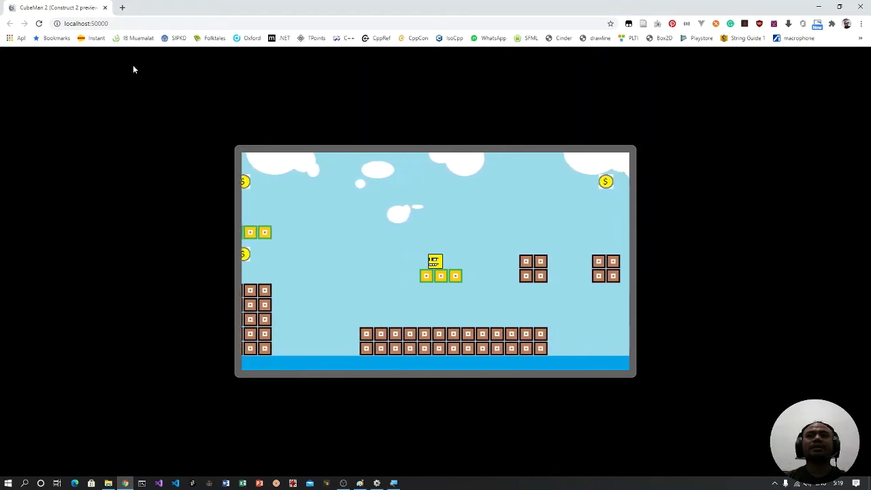
key("Right")
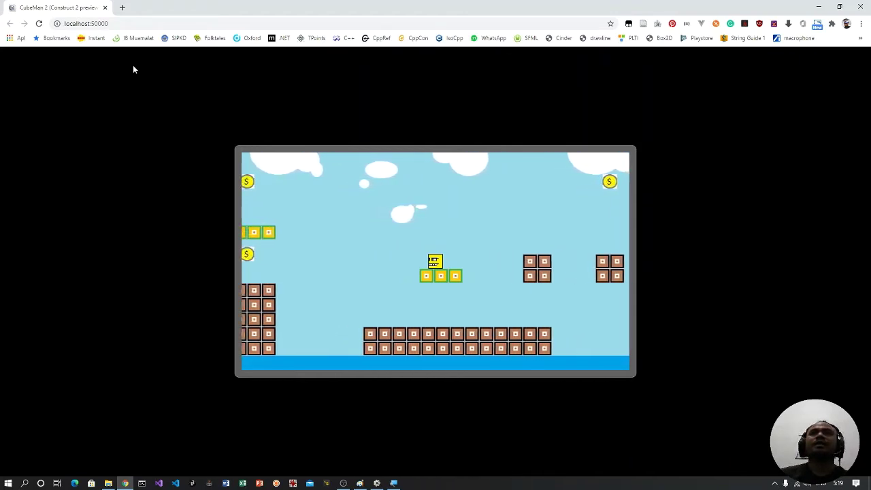
key("Left")
key("Right")
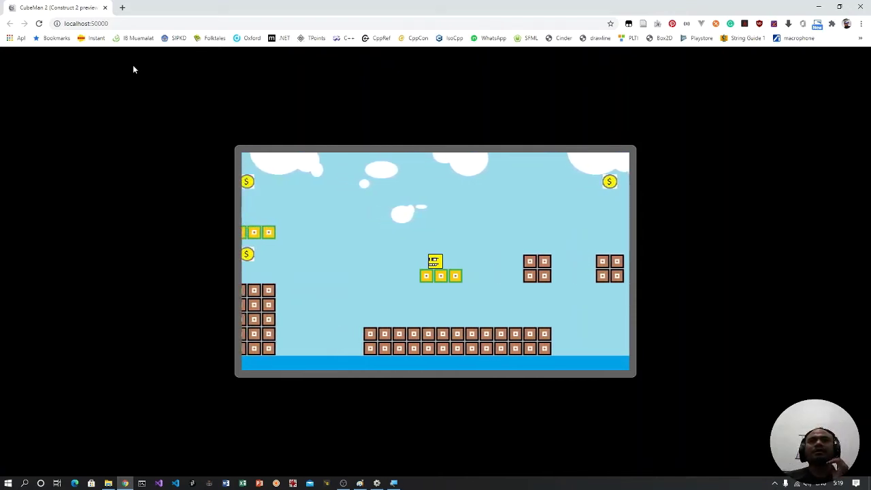
key("Left")
key("Right")
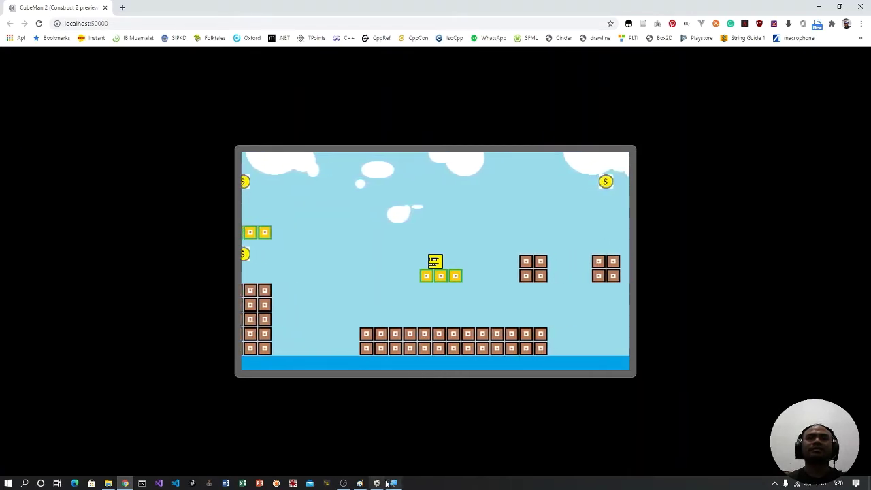
Switch back to Construct 2 and set the Background layer's Parallax to 60, 100
mouse_move(378, 484)
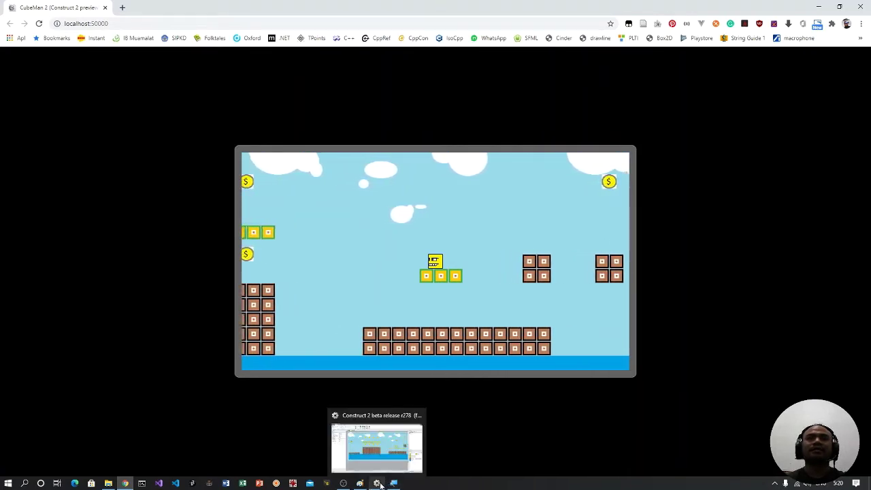
left_click(378, 484)
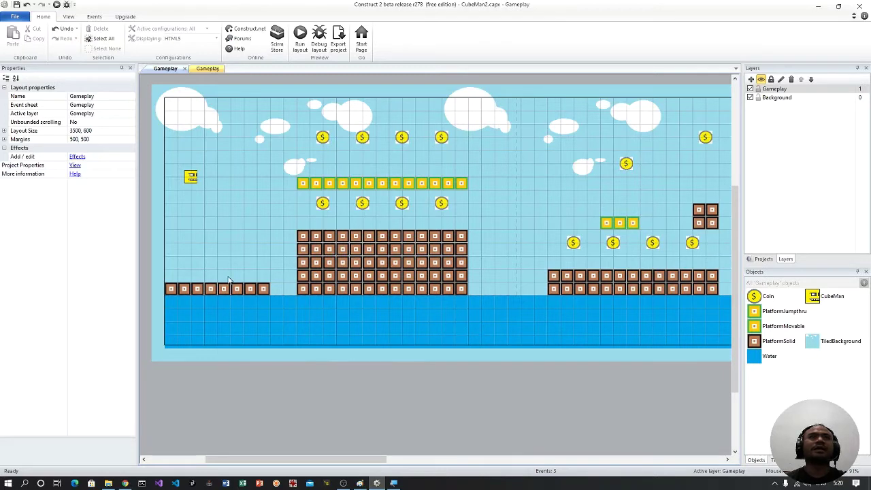
left_click(784, 99)
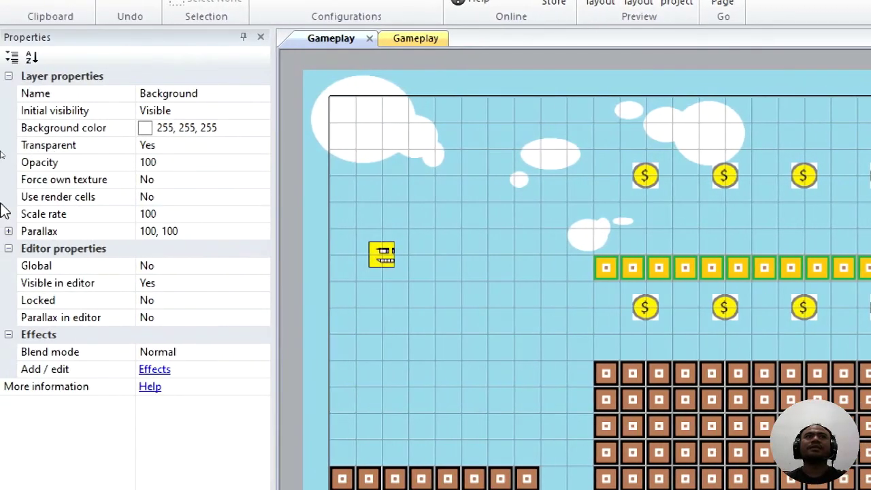
left_click(152, 231)
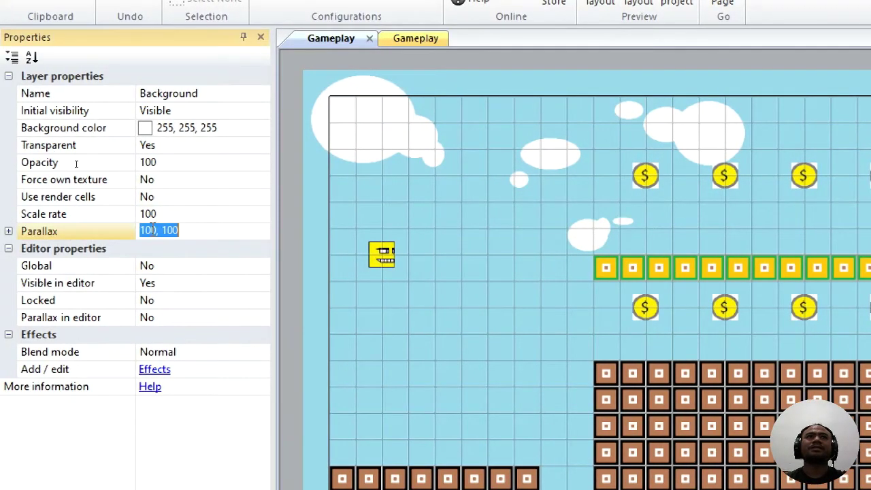
left_click(186, 232)
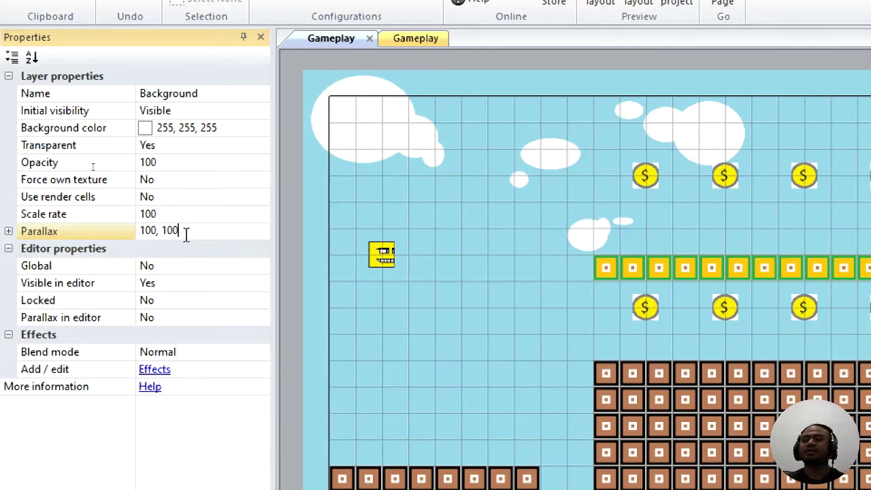
key("Left")
key("Left")
key("Left")
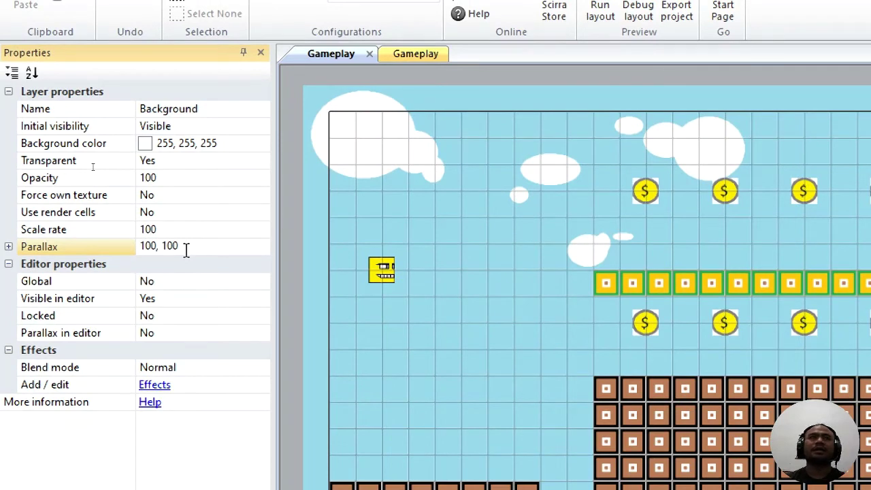
key("BackSpace")
key("BackSpace")
key("BackSpace")
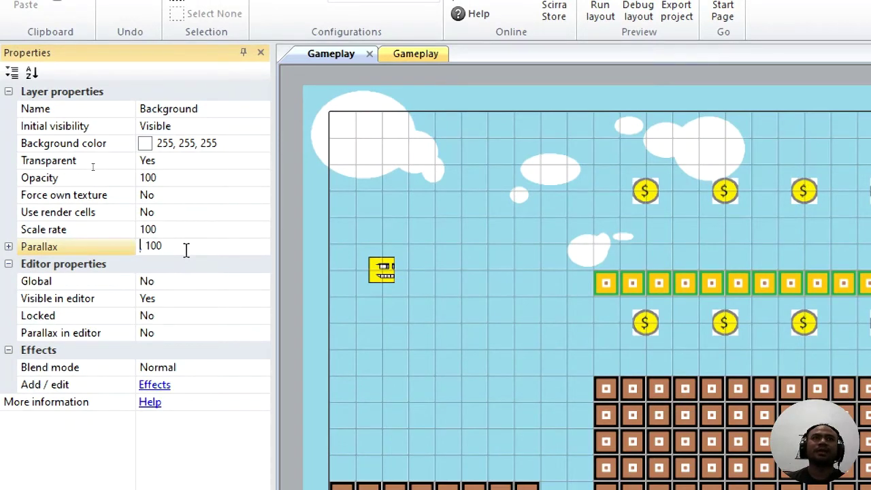
type("60")
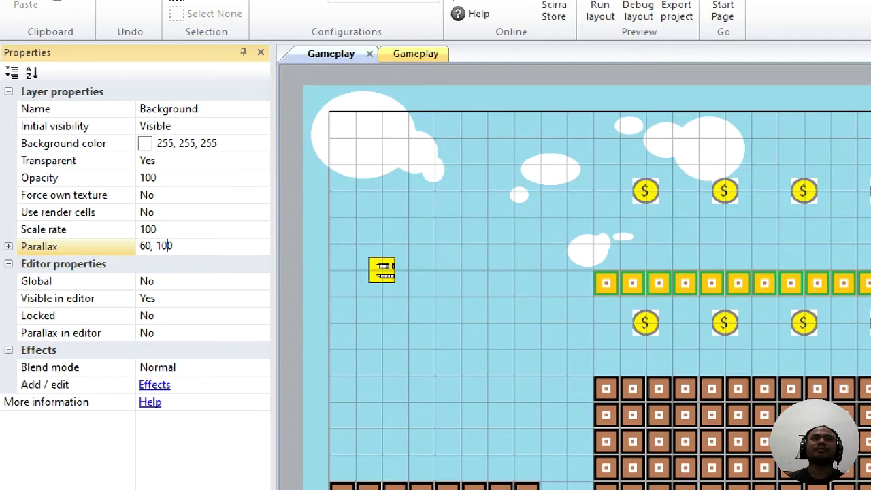
key("Return")
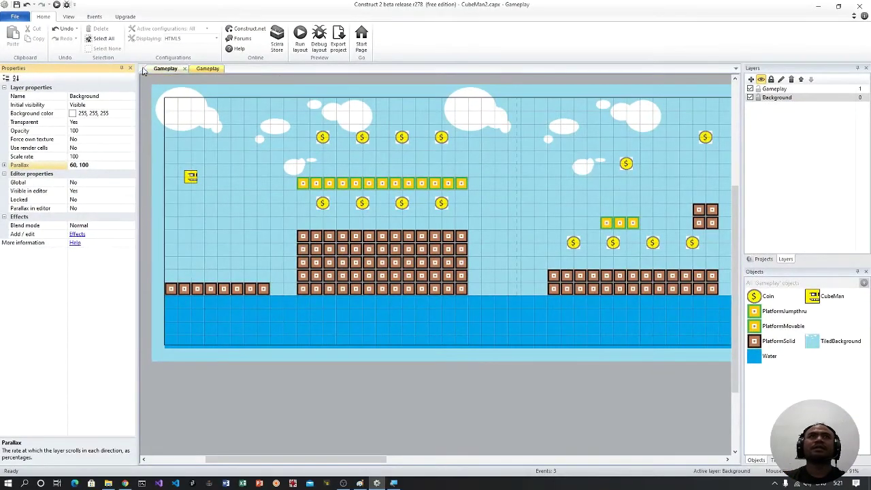
Run the layout preview again and play CubeMan up onto the long yellow platform to test the background parallax
left_click(299, 37)
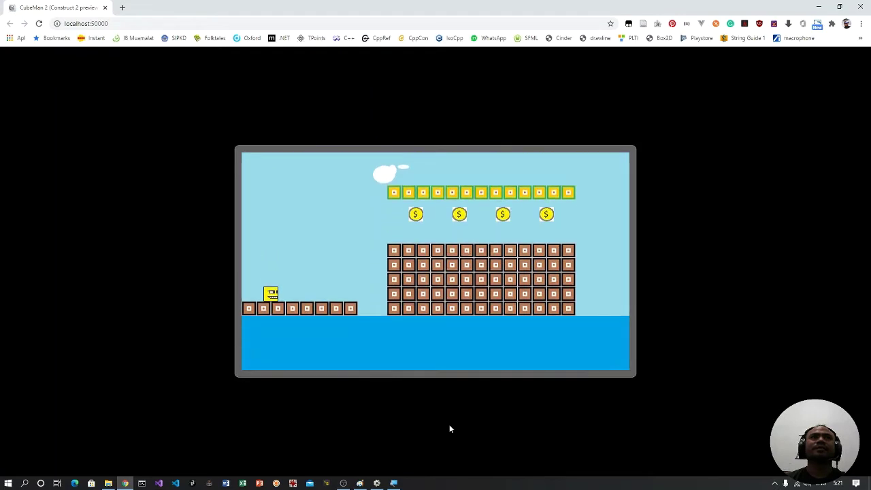
key("Up")
key("Right")
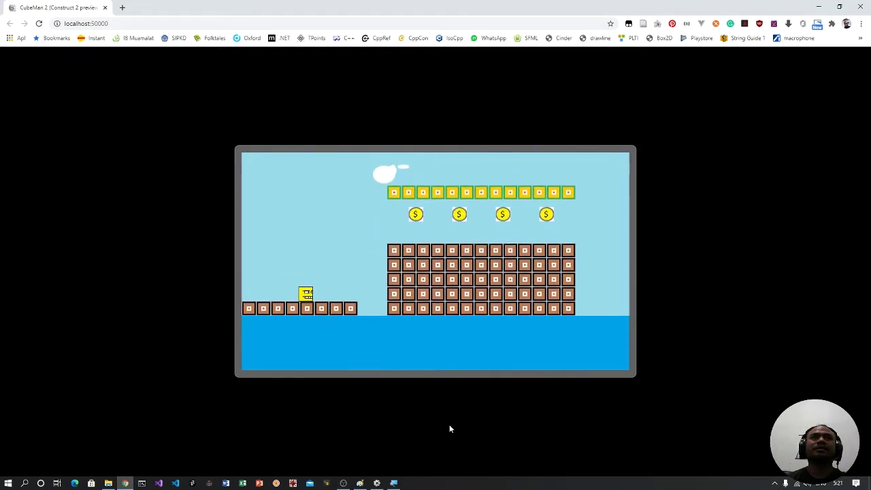
key("Up")
key("Right")
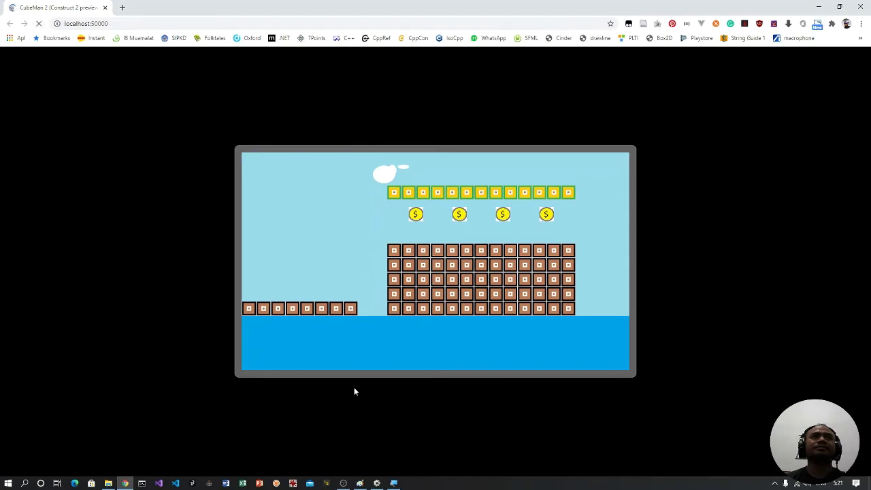
key("Right")
key("Right")
key("Up")
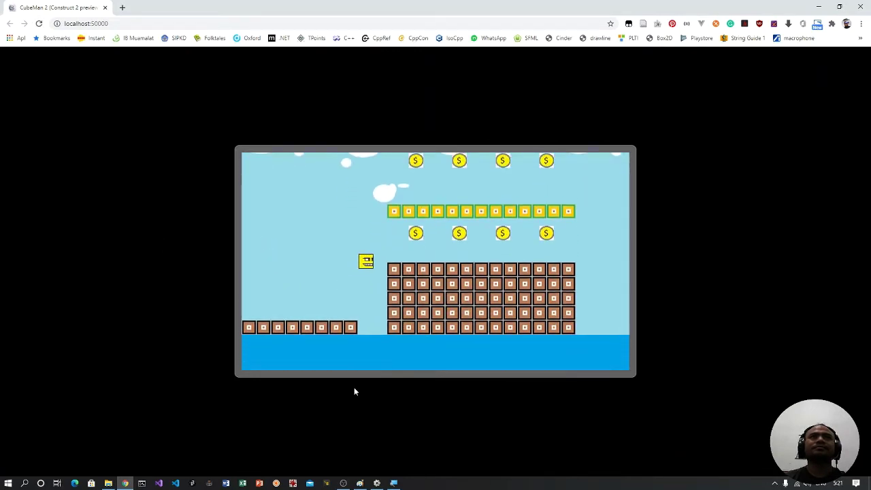
key("Up")
key("Right")
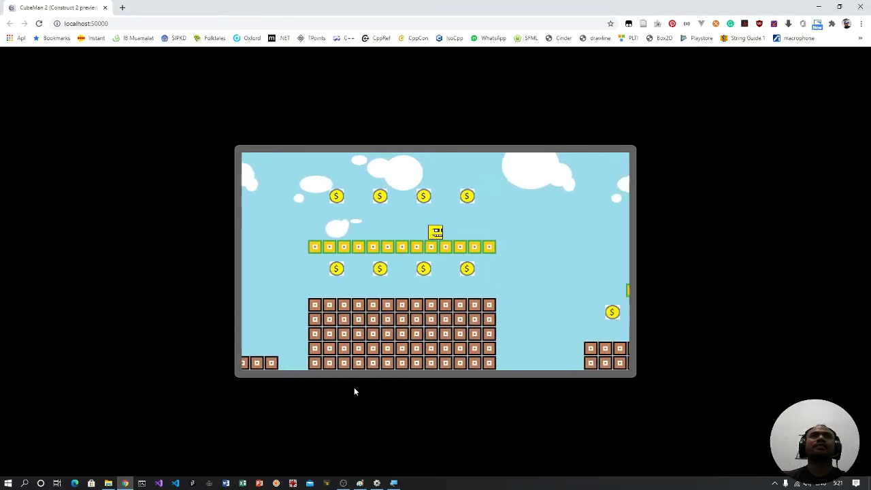
Move CubeMan back and forth along the long yellow platform and examine how the clouds scroll relative to the blocks
key("Left")
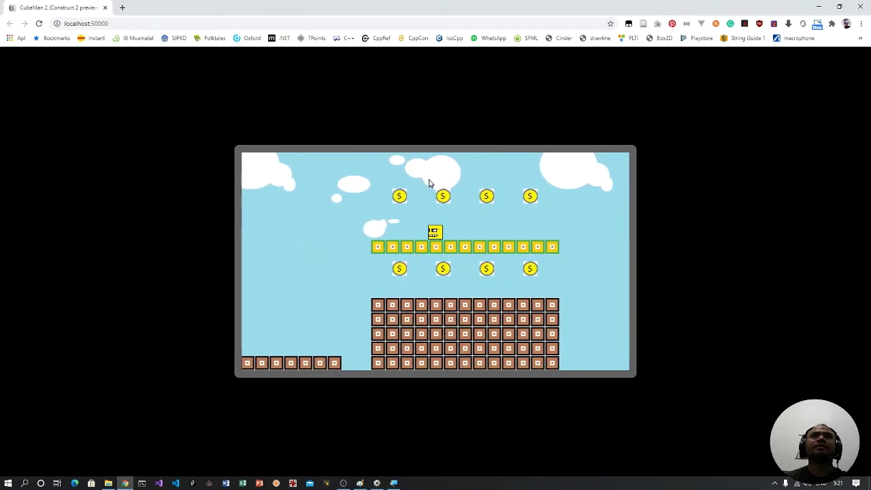
key("Right")
key("Left")
key("Right")
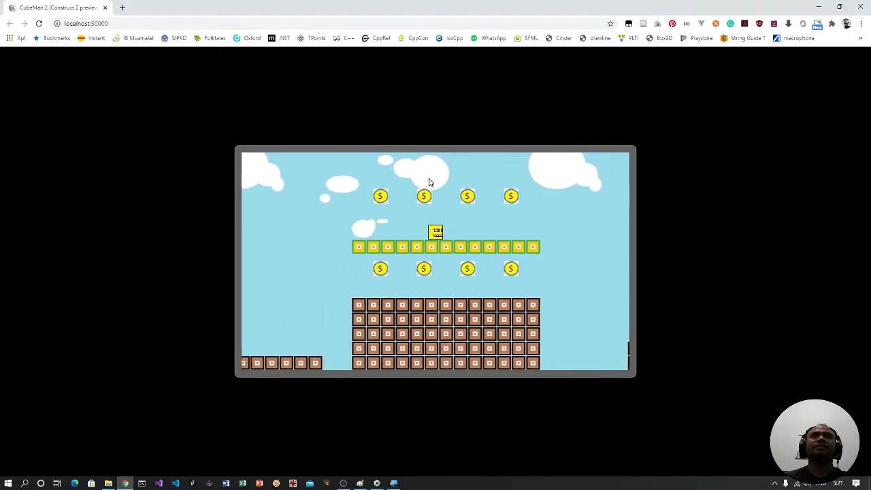
key("Left")
key("Right")
key("Left")
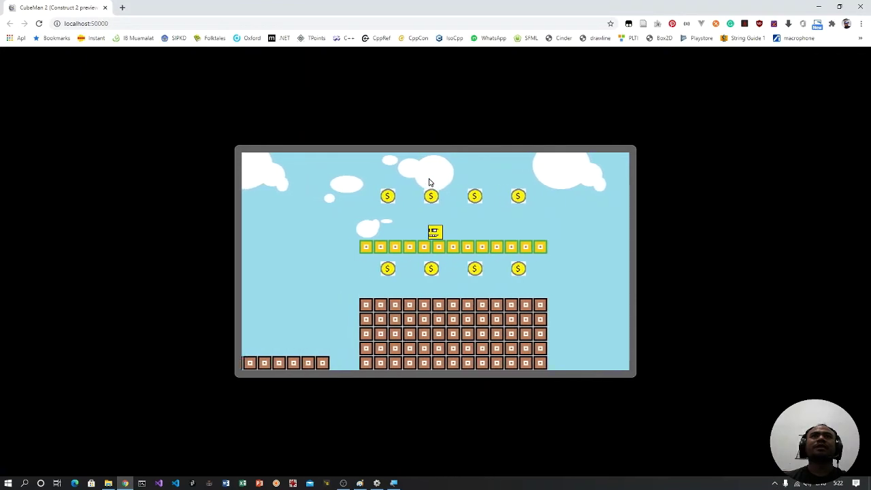
key("Right")
Collect coins above the long yellow platform with CubeMan and leap across the gap towards the low brick ledge
key("Up")
key("Right")
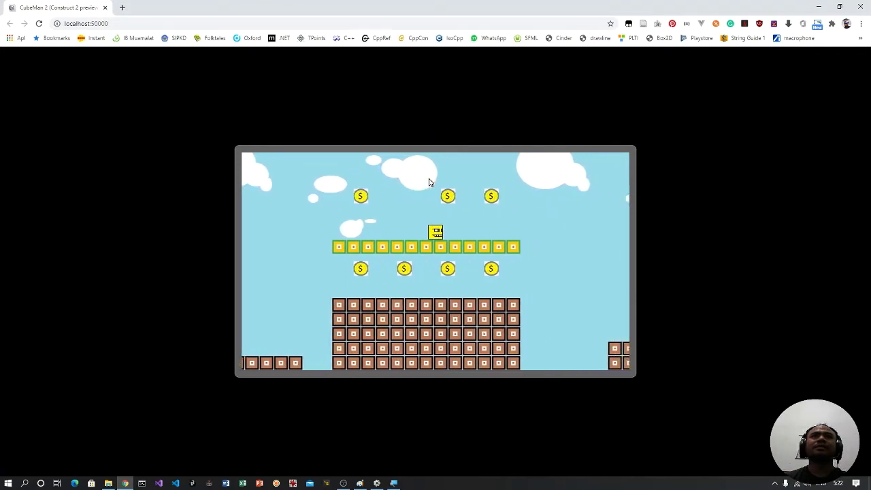
key("Up")
key("Up")
key("Right")
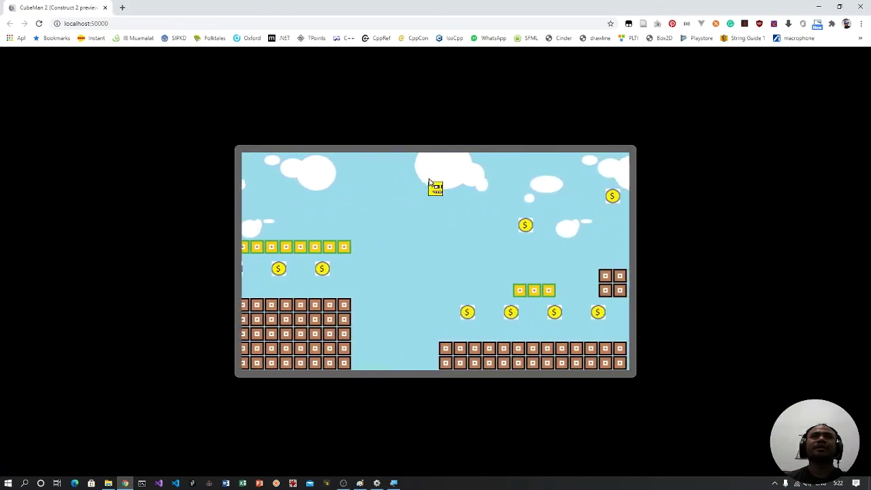
Collect the coins around the small three-block yellow platform while checking how the background follows CubeMan's jumps
key("Up")
key("Left")
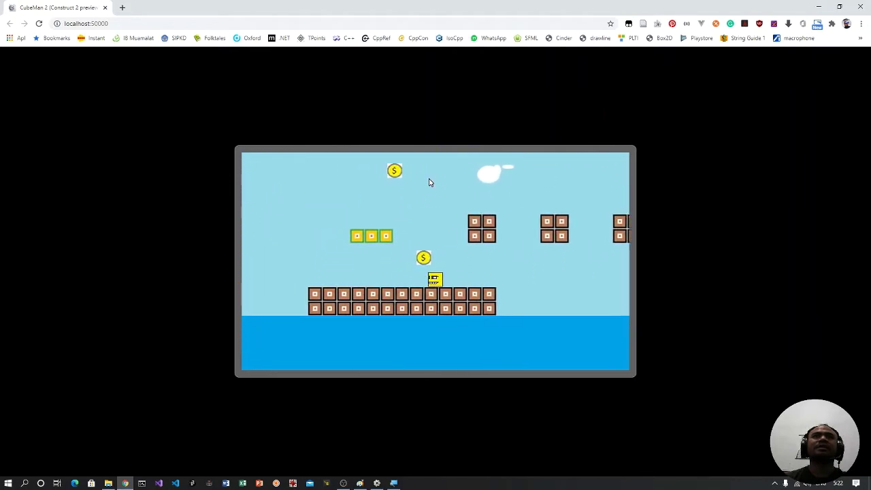
key("Up")
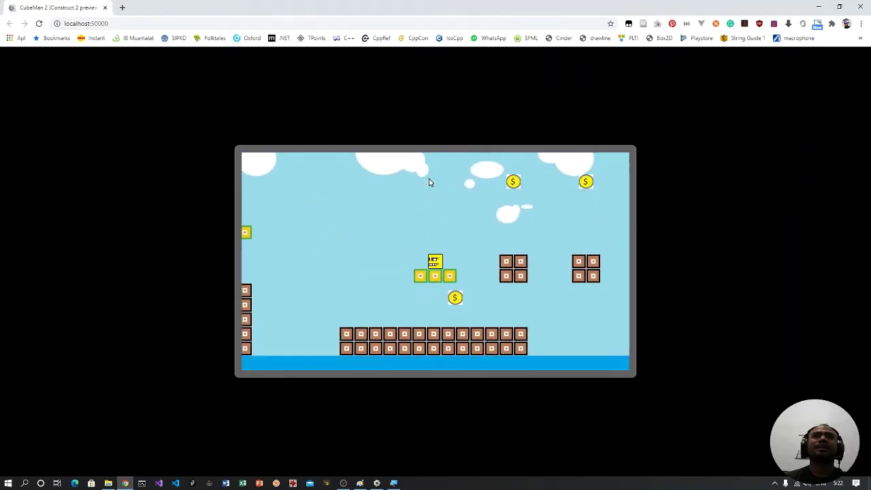
key("Right")
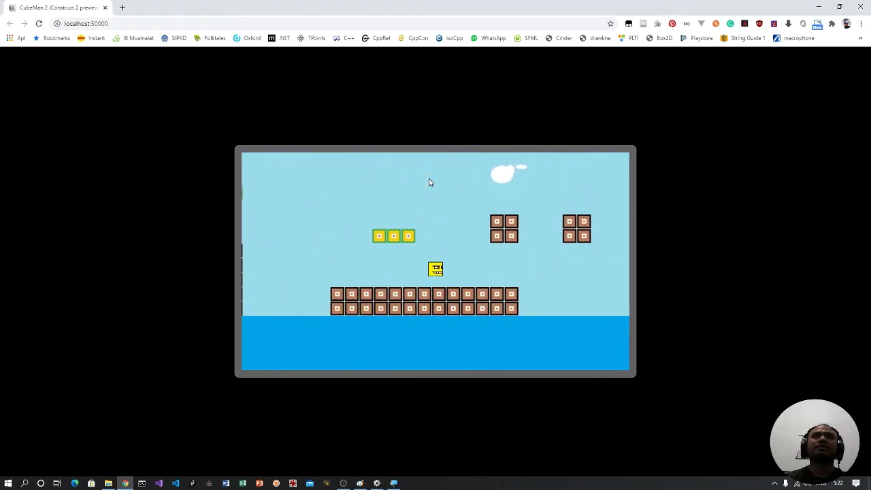
key("Up")
key("Up")
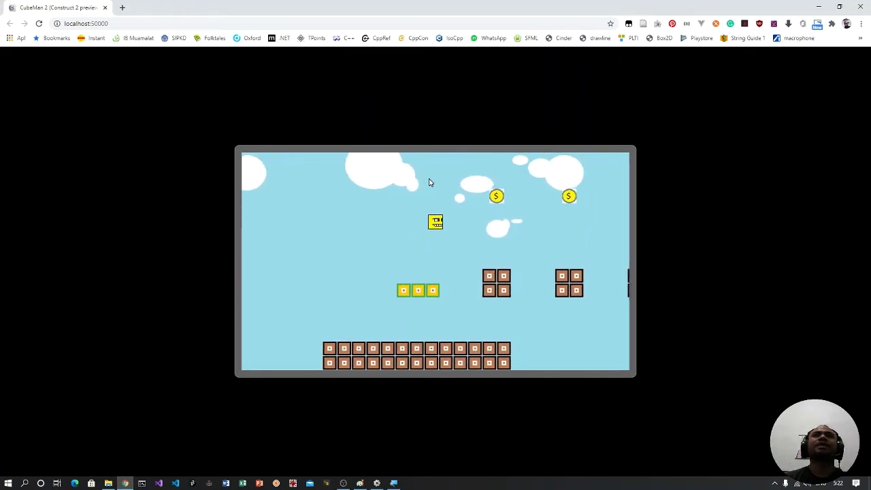
Jump CubeMan across the floating brick blocks and over the tall brick column onto the six-block yellow platform
key("Right")
key("Up")
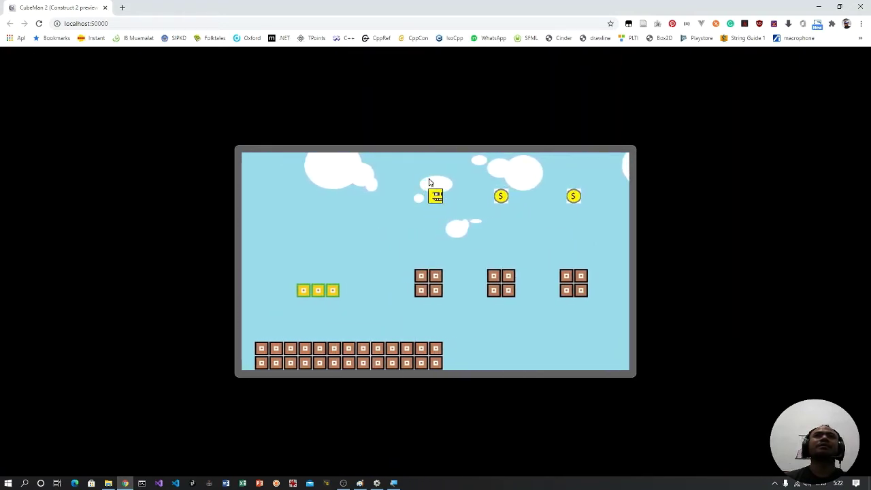
key("Up")
key("Right")
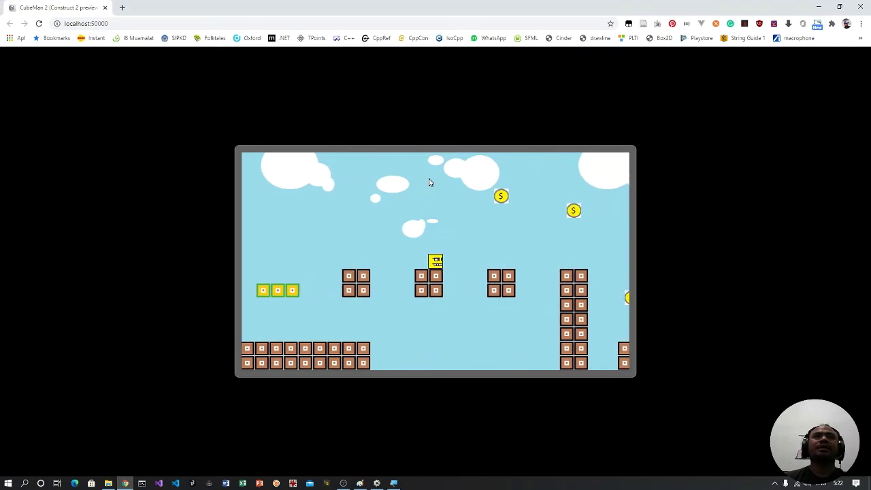
key("Up")
key("Right")
key("Up")
key("Right")
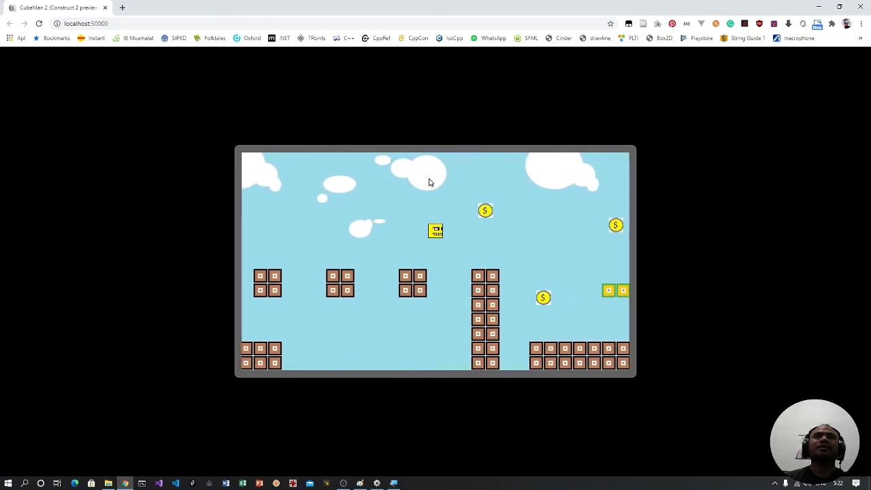
key("Up")
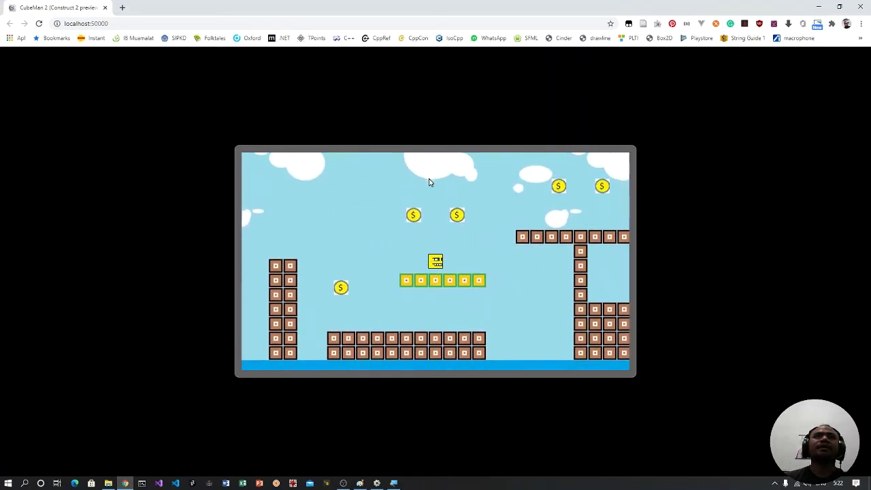
Switch back to Construct 2 and set the Background layer's Parallax to 50, 60
left_click(376, 483)
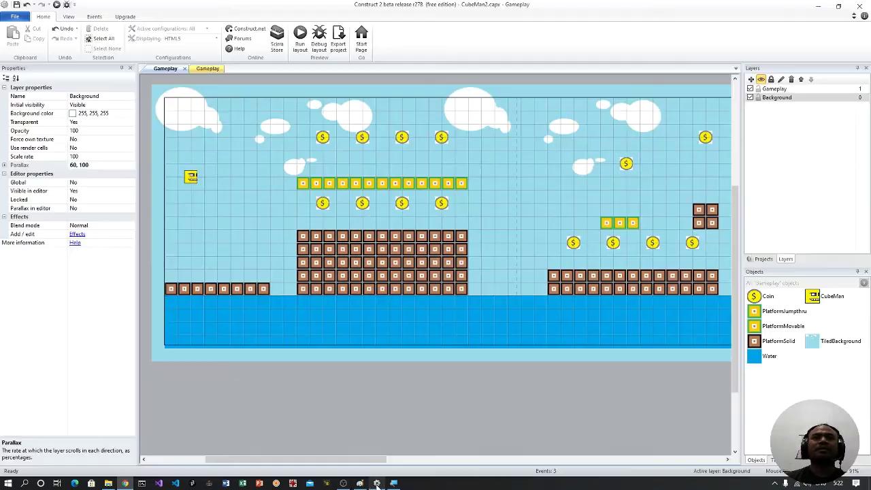
left_click(103, 166)
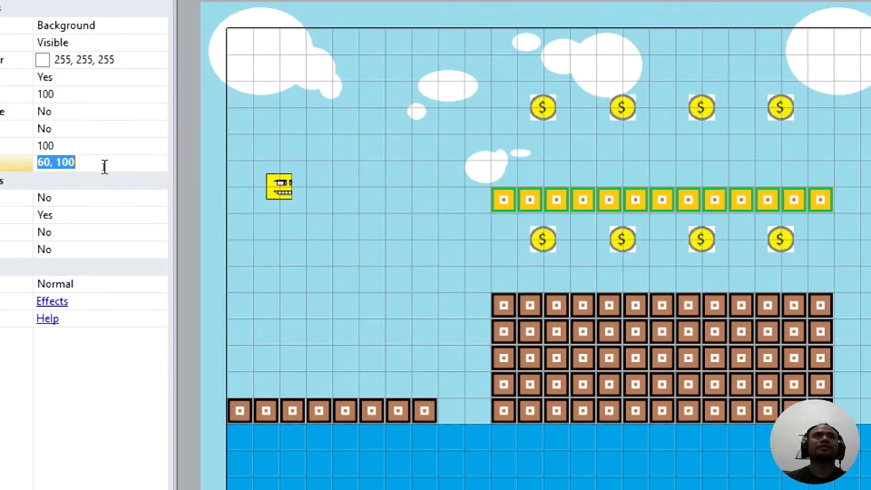
left_click(104, 166)
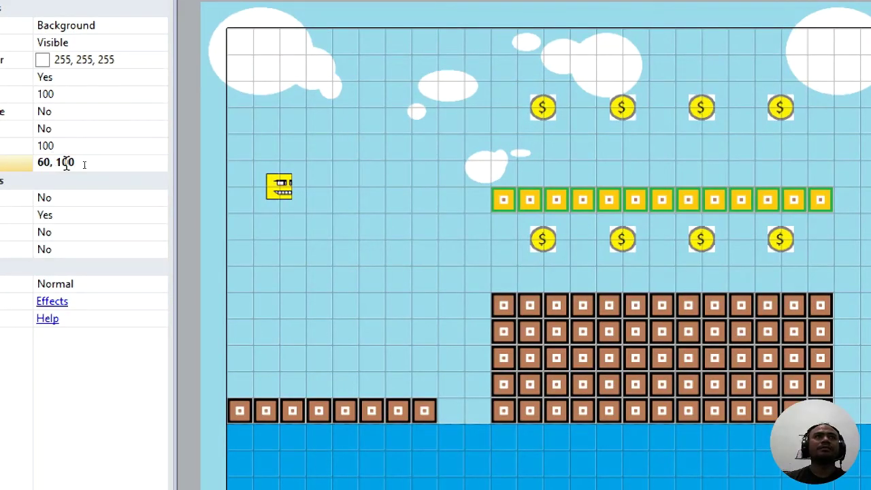
key("BackSpace")
key("BackSpace")
key("BackSpace")
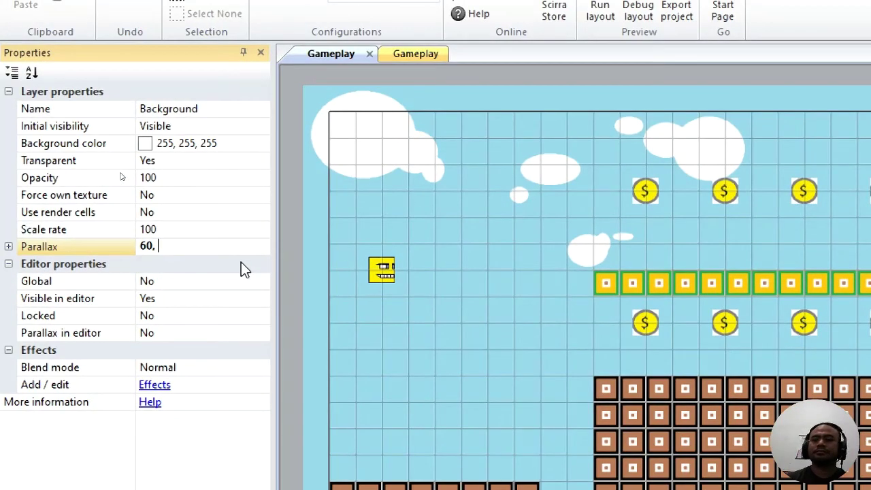
type("60")
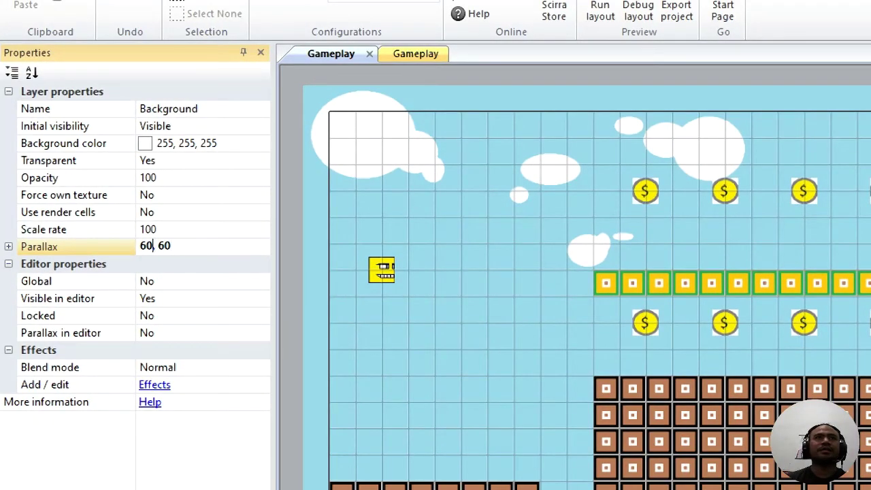
key("BackSpace")
type("5")
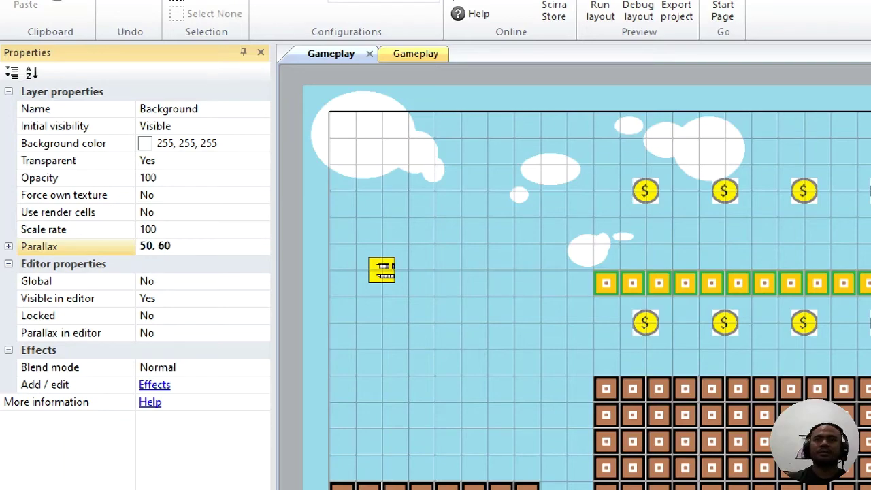
key("Return")
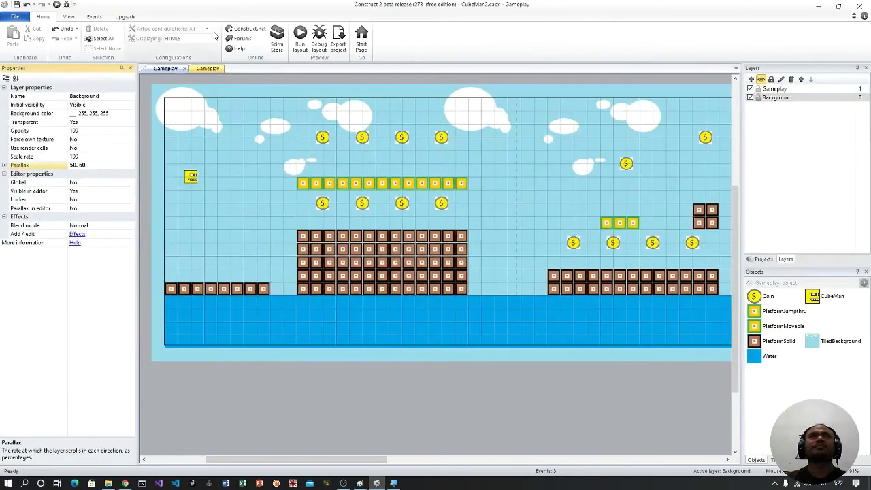
Run the layout preview and play CubeMan over the long yellow platform to the small three-block one
left_click(301, 45)
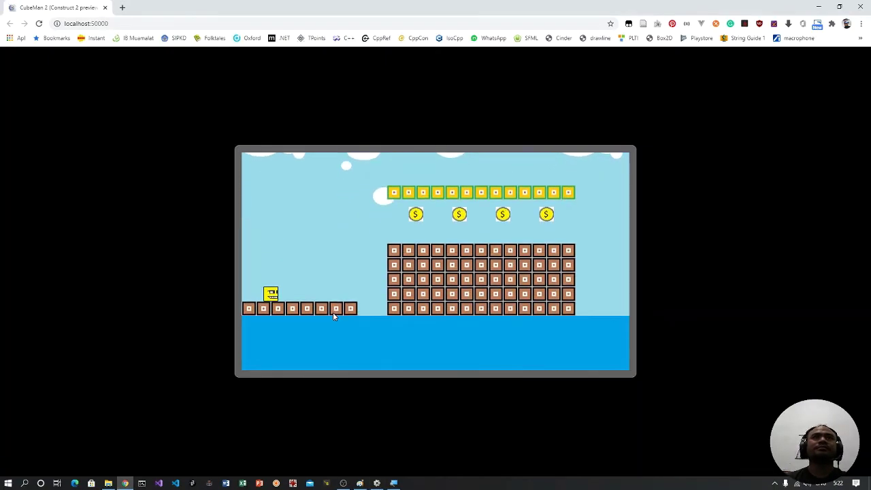
key("Right")
key("Up")
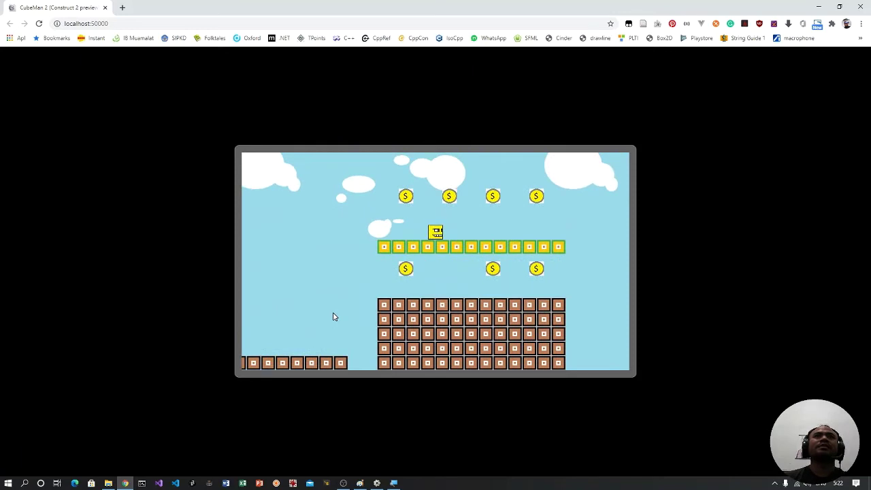
key("Up")
key("Up")
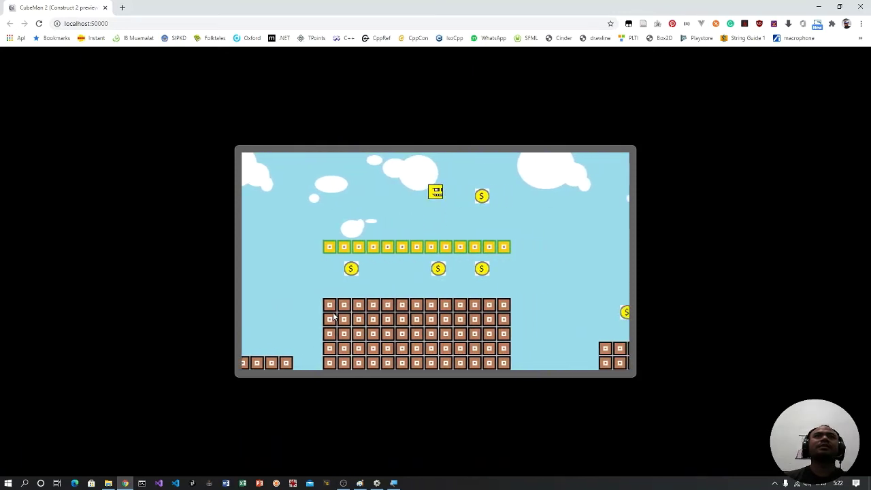
key("Up")
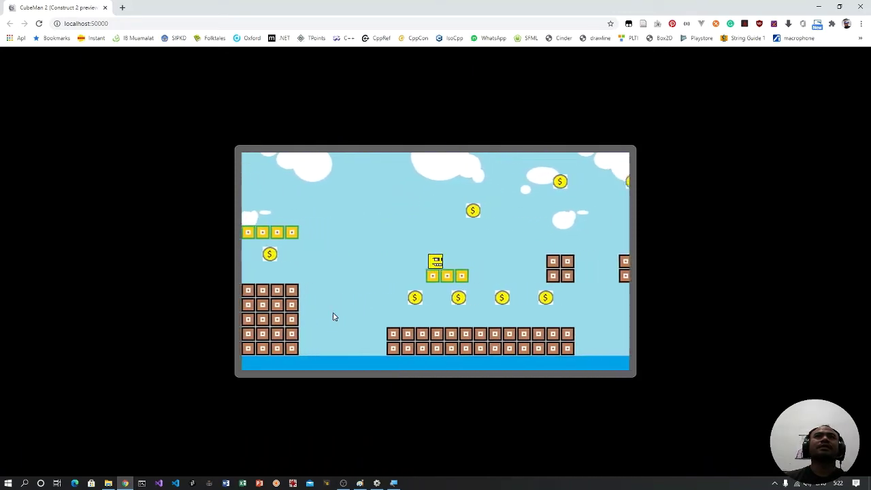
Collect the coins beneath the three-block platform with CubeMan, jumping up and down to check the vertical background parallax
key("Up")
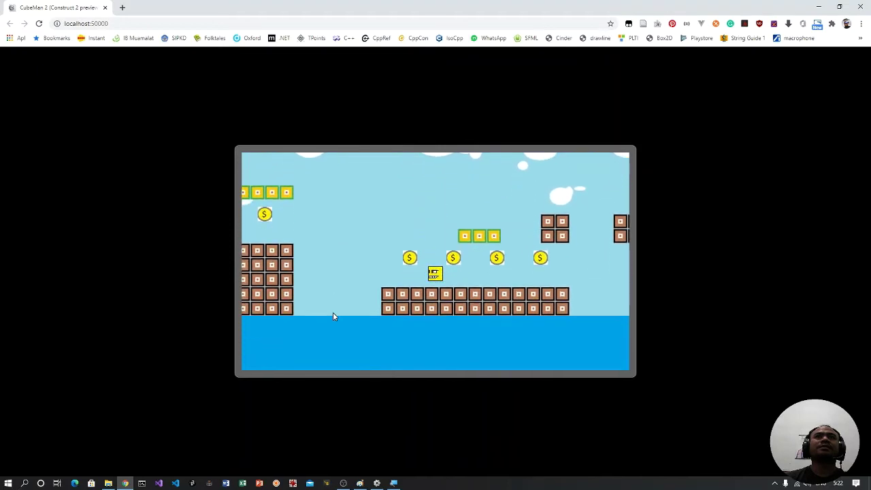
key("Up")
key("Up")
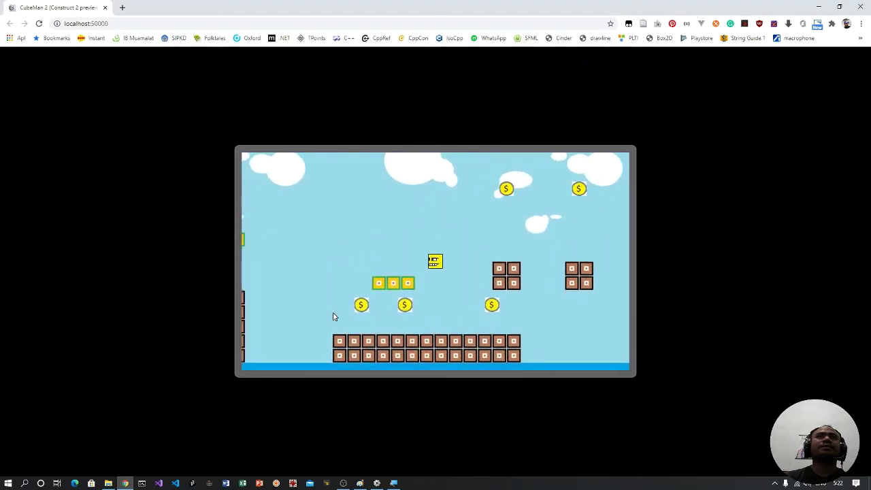
key("Left")
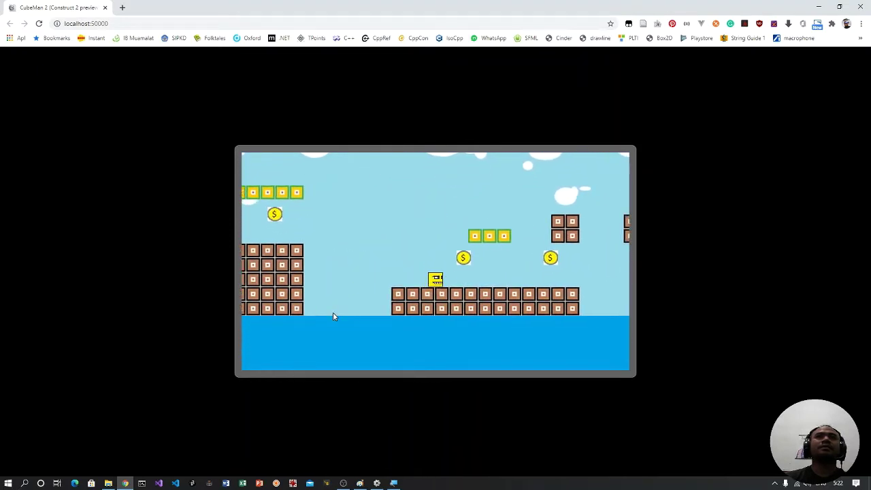
key("Right")
key("Up")
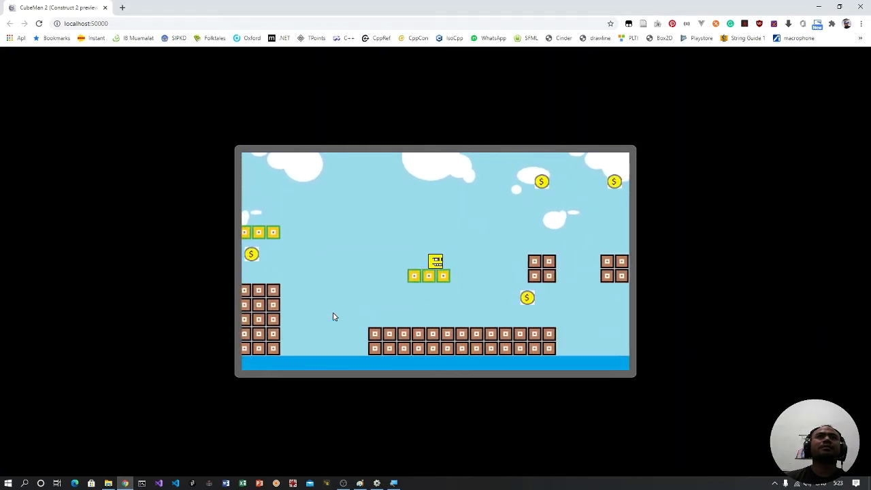
key("Up")
key("Left")
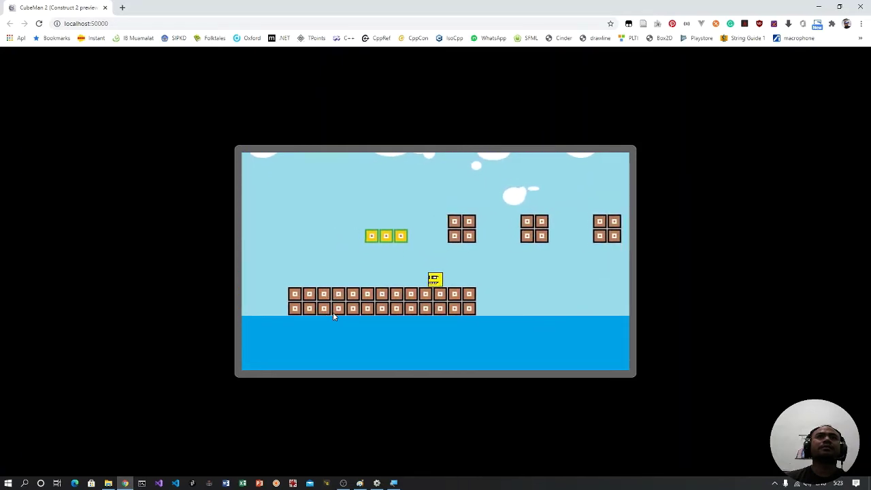
key("Up")
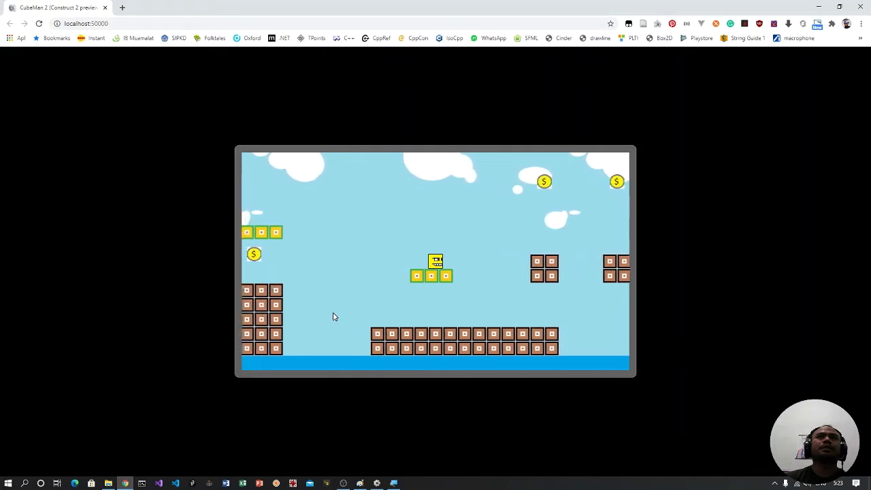
Take CubeMan over the floating brick blocks and tall column to the six-block platform, checking the new parallax scrolling
key("Up")
key("Right")
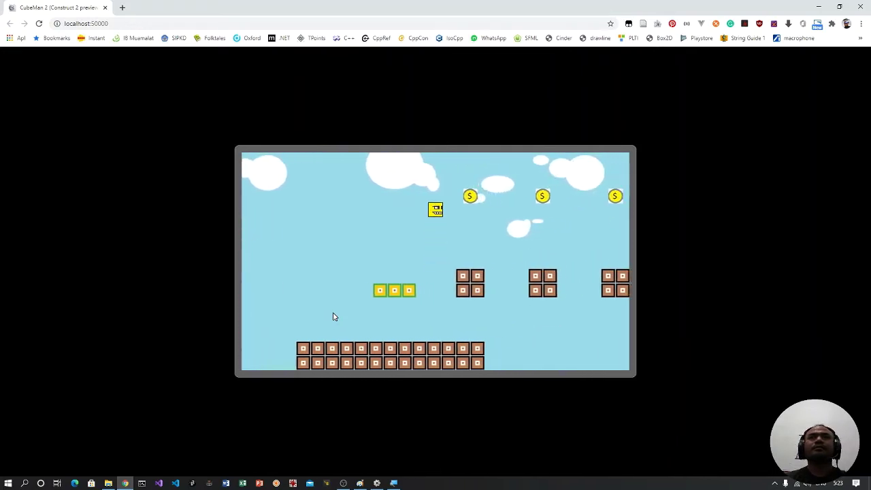
key("Up")
key("Up")
key("Right")
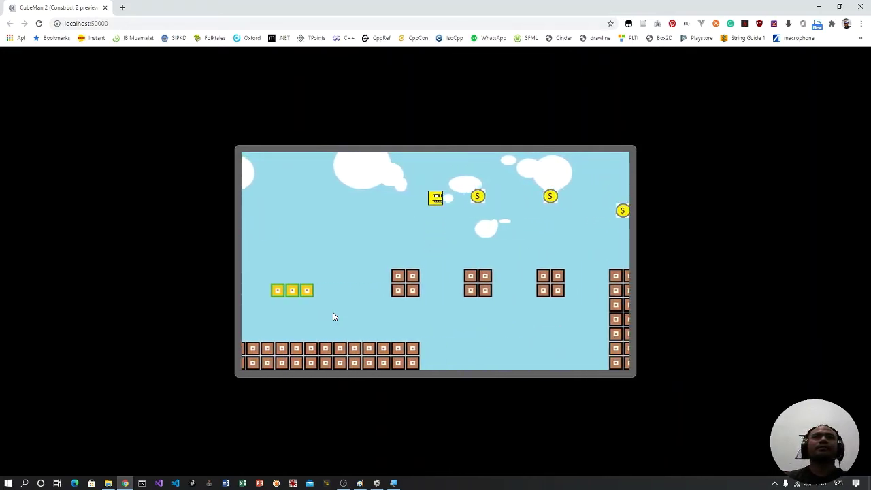
key("Up")
key("Right")
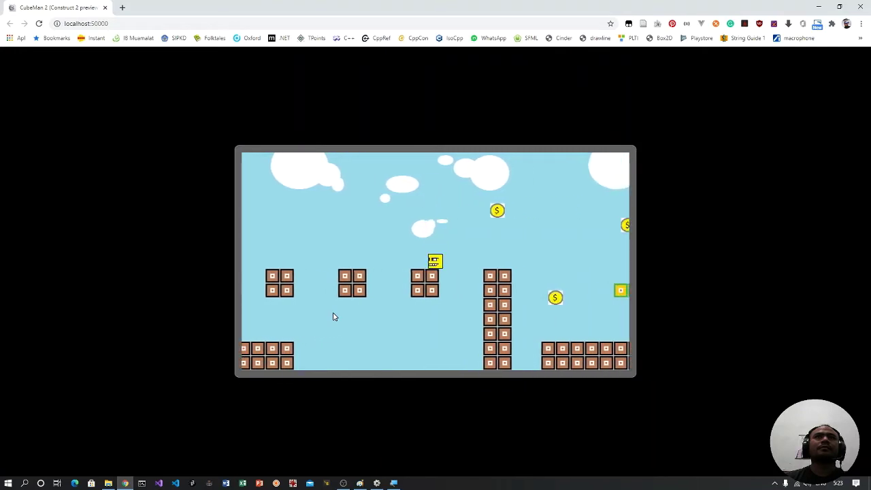
key("Up")
key("Right")
key("Up")
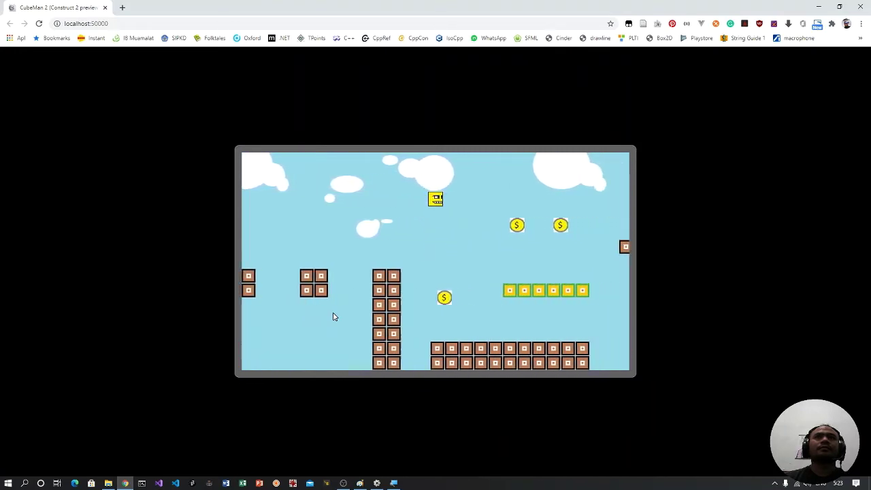
key("Right")
key("Up")
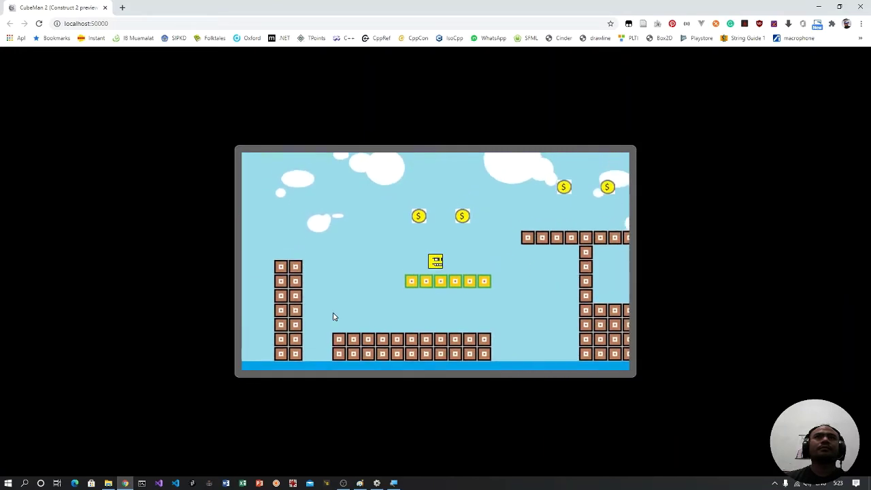
Collect the coins above the six-block platform and the long brick ledge with CubeMan, checking the background parallax
key("Left")
key("Up")
key("Right")
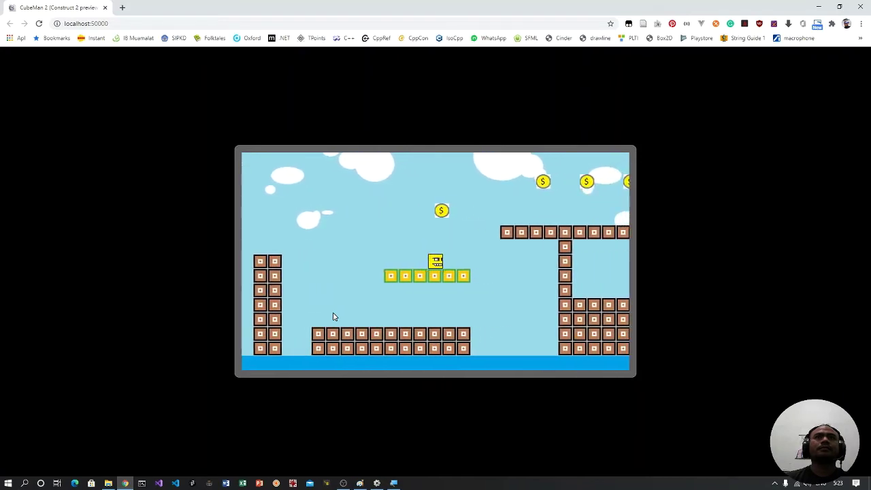
key("Up")
key("Right")
key("Up")
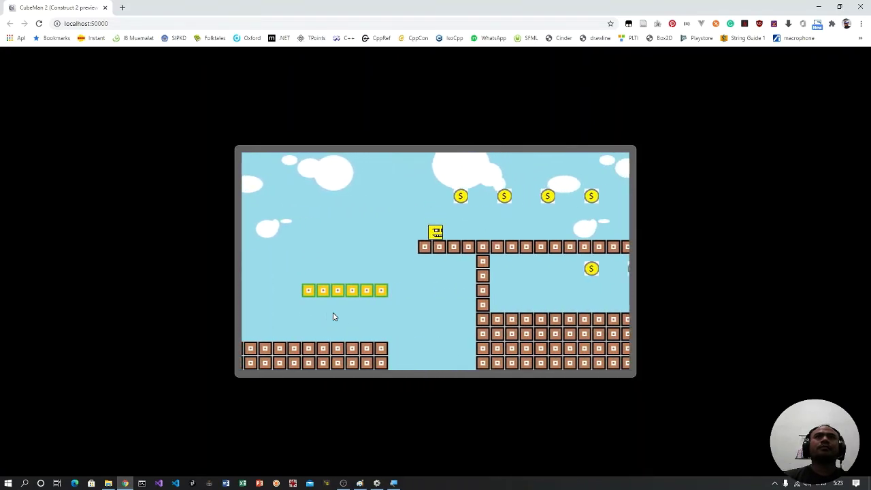
key("Right")
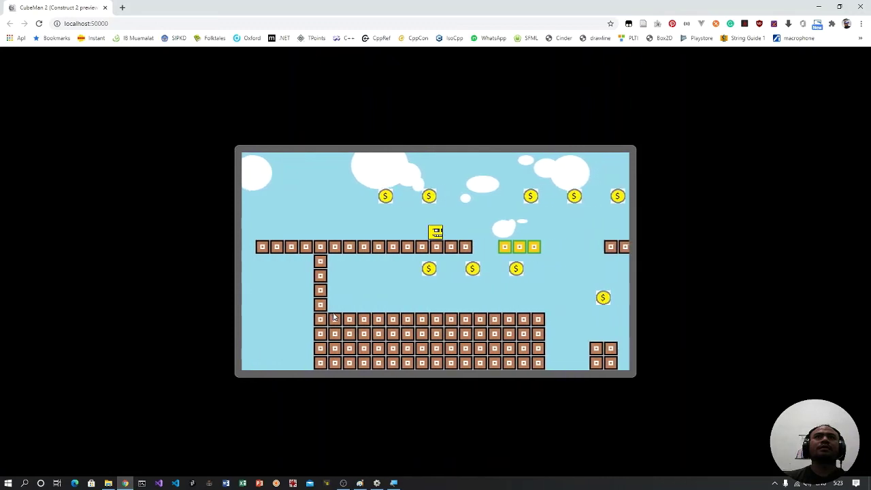
key("Left")
key("Right")
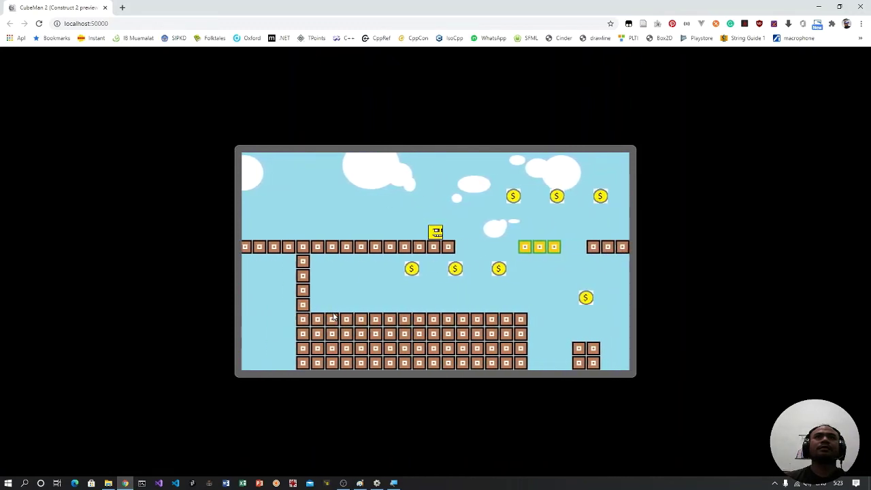
Take CubeMan onto the moving three-block platform and jump off it towards the short five-block ledge
key("Right")
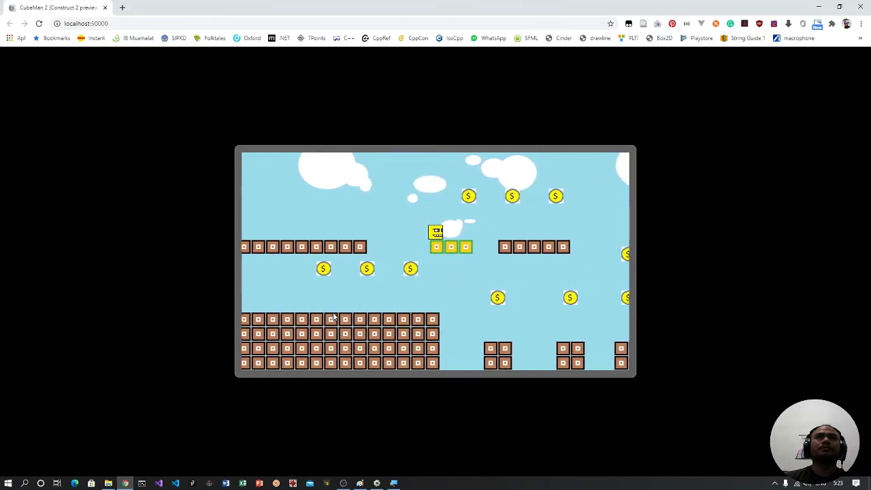
key("Right")
key("Up")
key("Left")
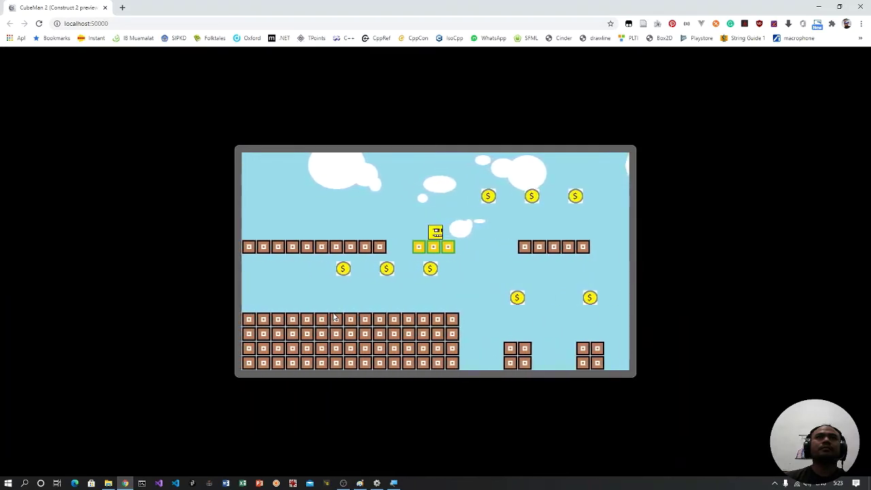
key("Up")
key("Right")
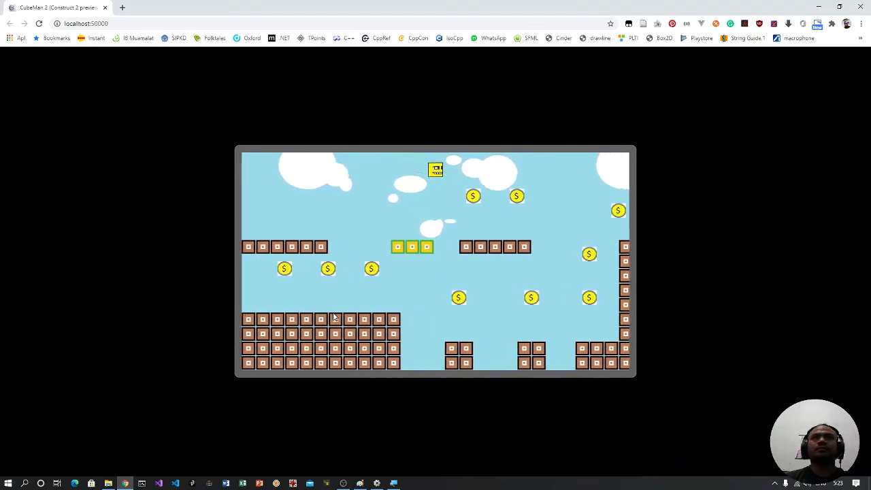
Play CubeMan across the low brick pillars to the far tall wall, collecting a coin beside it and jumping back
key("Left")
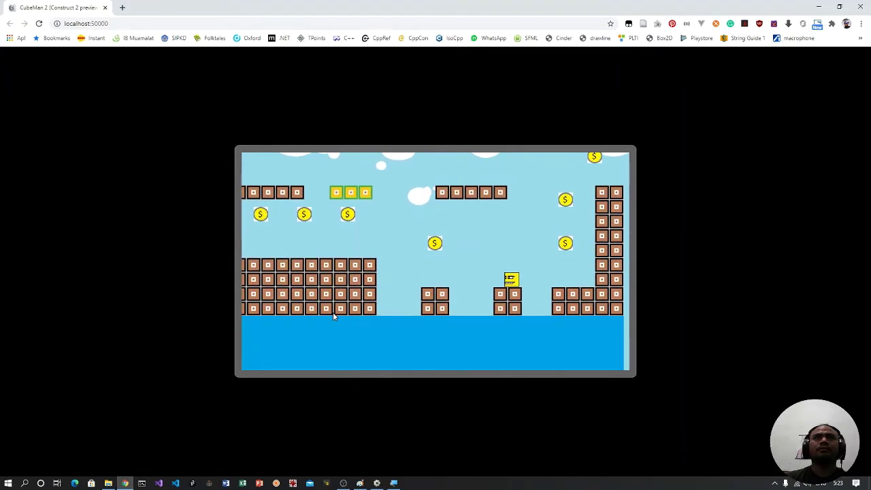
key("Up")
key("Right")
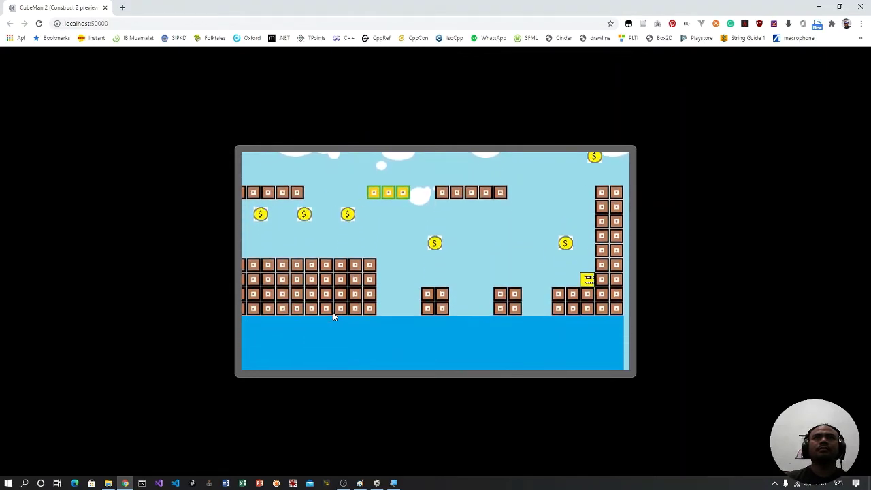
key("Up")
key("Left")
key("Right")
key("Up")
key("Left")
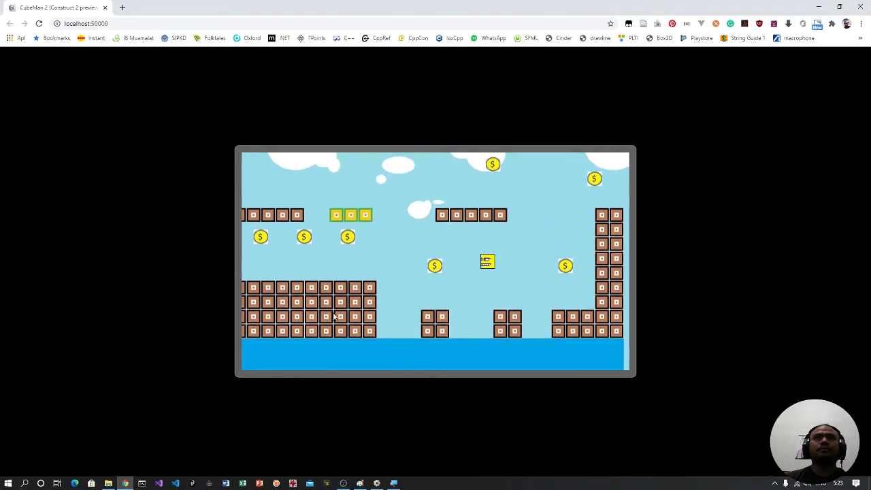
Bring CubeMan back under the long brick ledge, collect its three coins, and run out again towards the low pillars
key("Left")
key("Up")
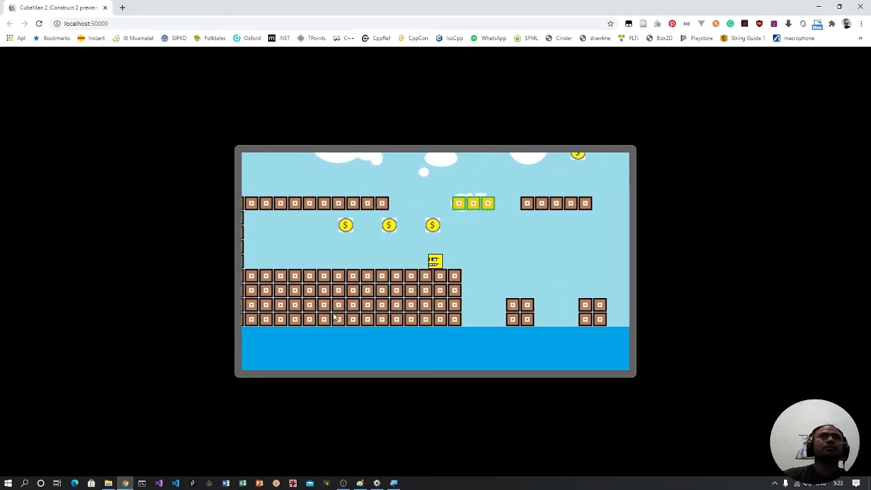
key("Up")
key("Right")
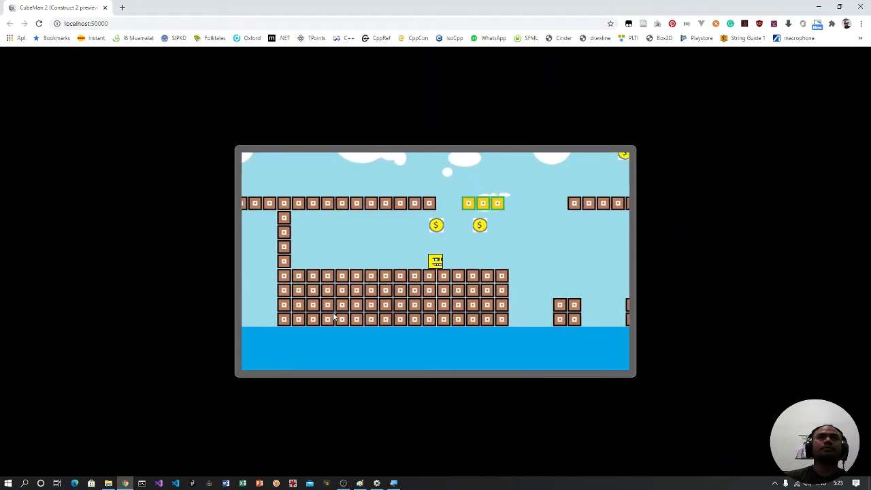
key("Up")
key("Left")
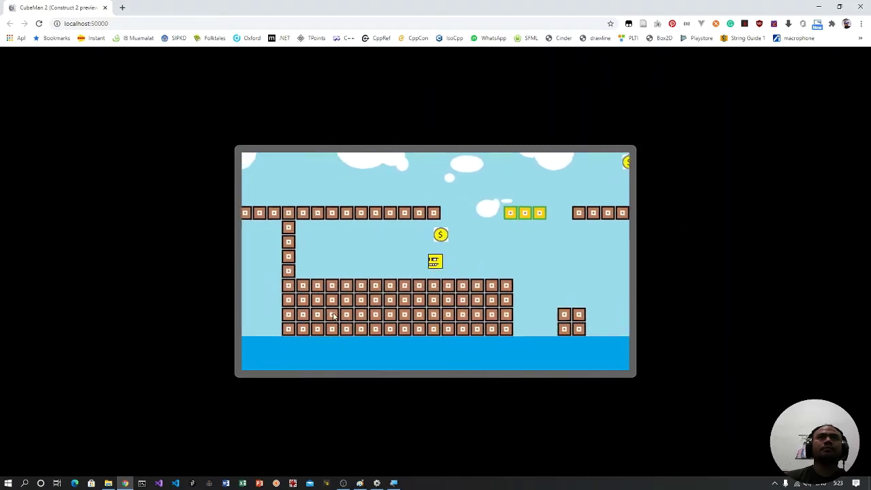
key("Up")
key("Right")
key("Left")
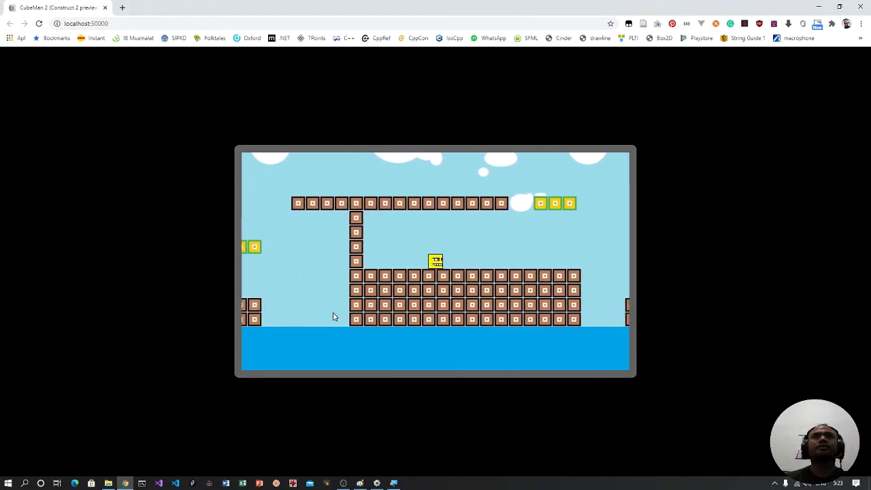
key("Right")
key("Up")
key("Right")
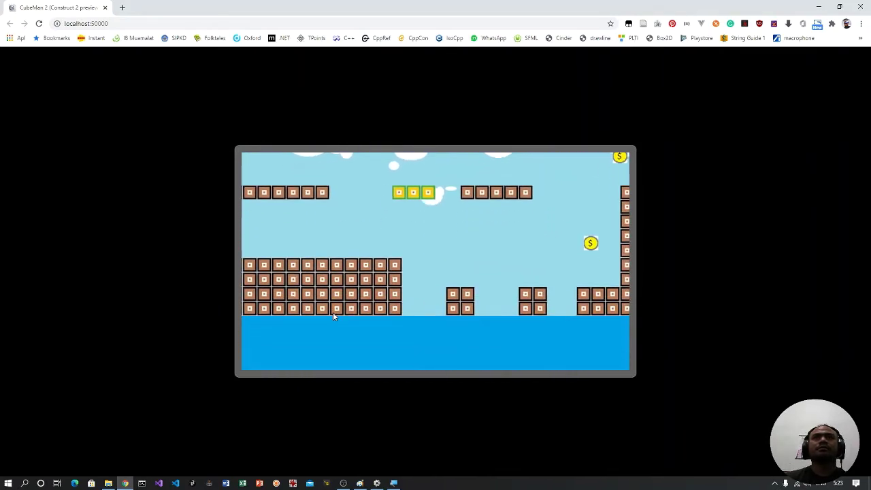
Switch back to Construct 2 and add a new top layer named Score
left_click(376, 484)
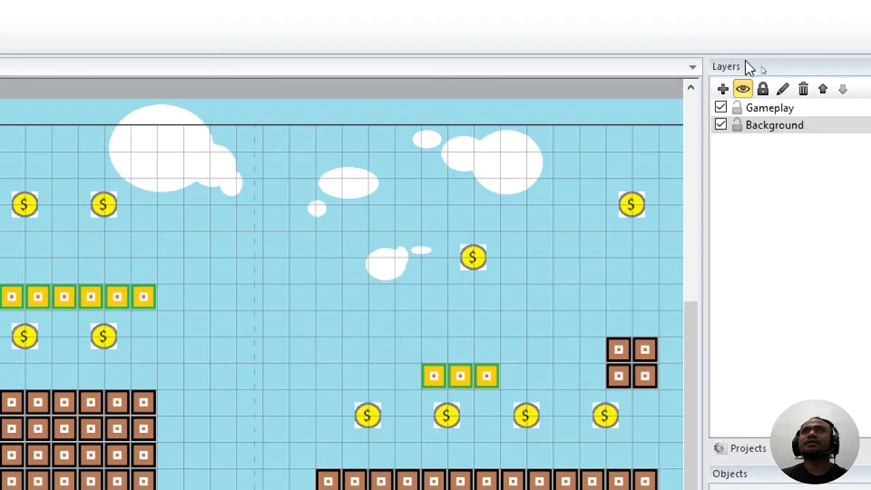
left_click(723, 89)
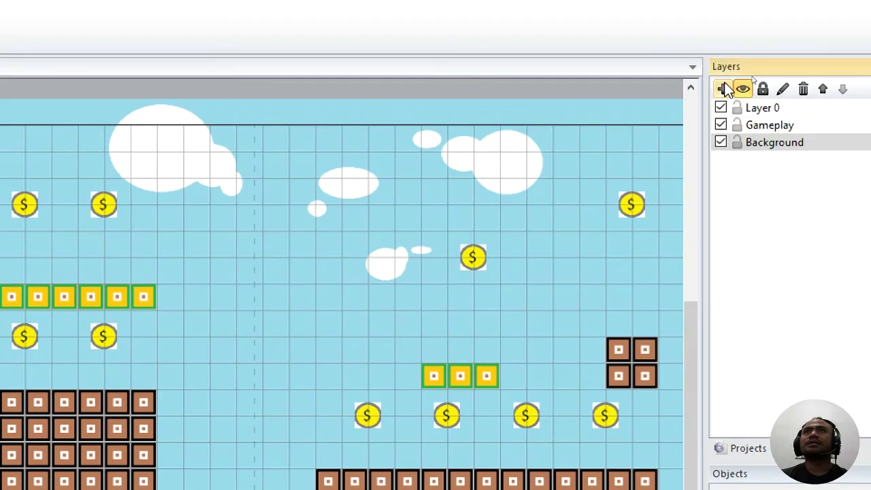
left_click(776, 107)
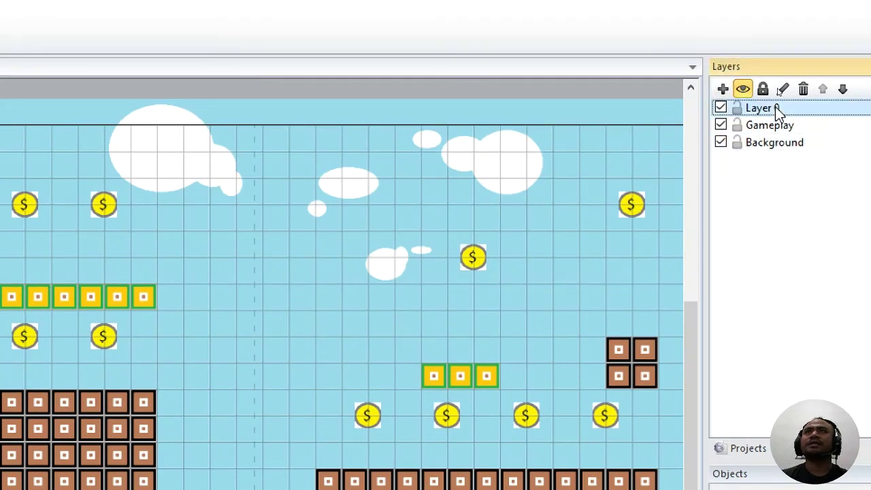
right_click(778, 113)
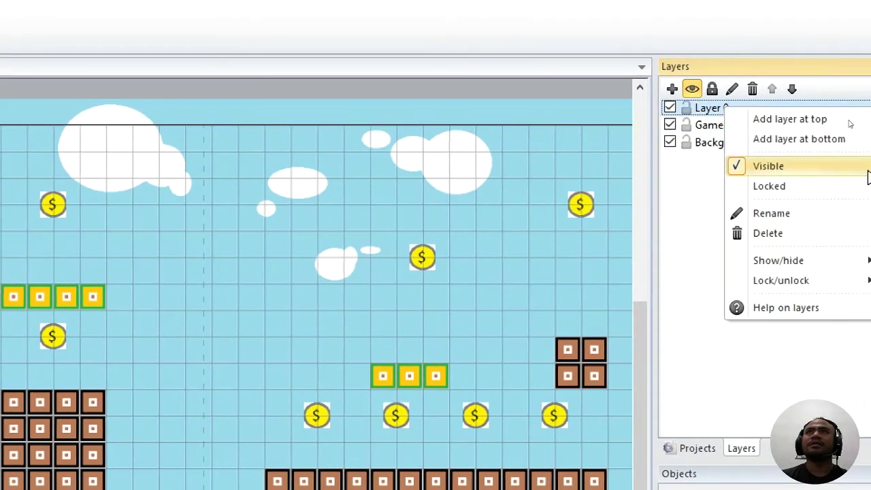
left_click(785, 213)
type("Score")
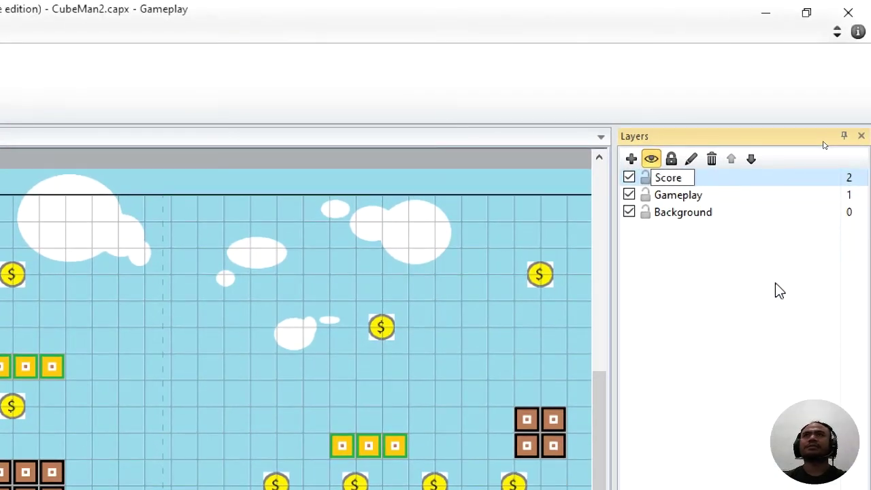
key("Return")
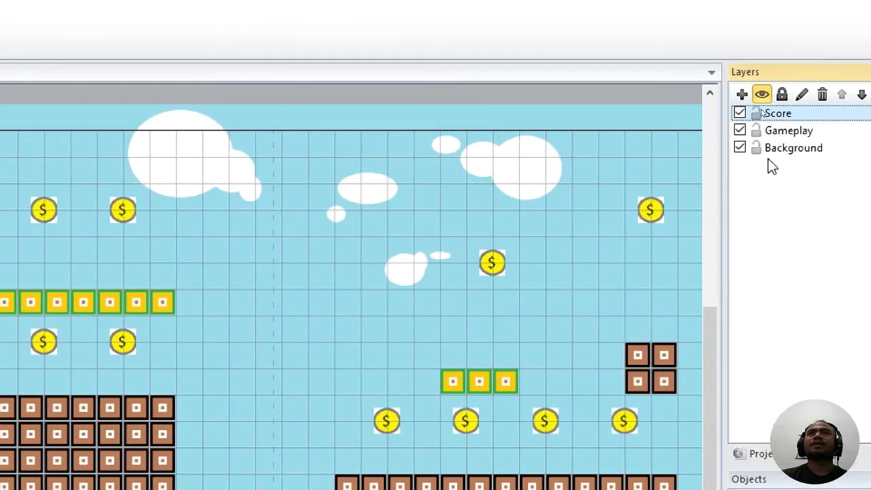
Hide the Background and Gameplay layers and insert a Text object on the Score layer at position 32, 32
left_click(740, 148)
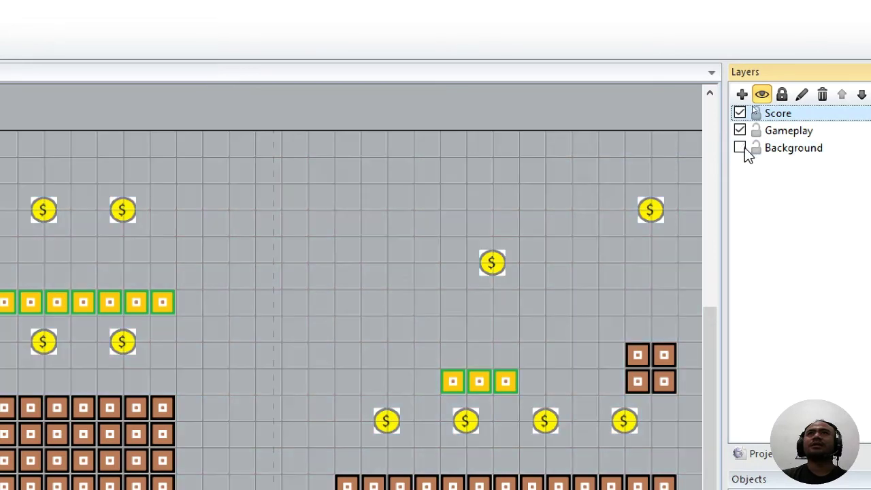
left_click(740, 130)
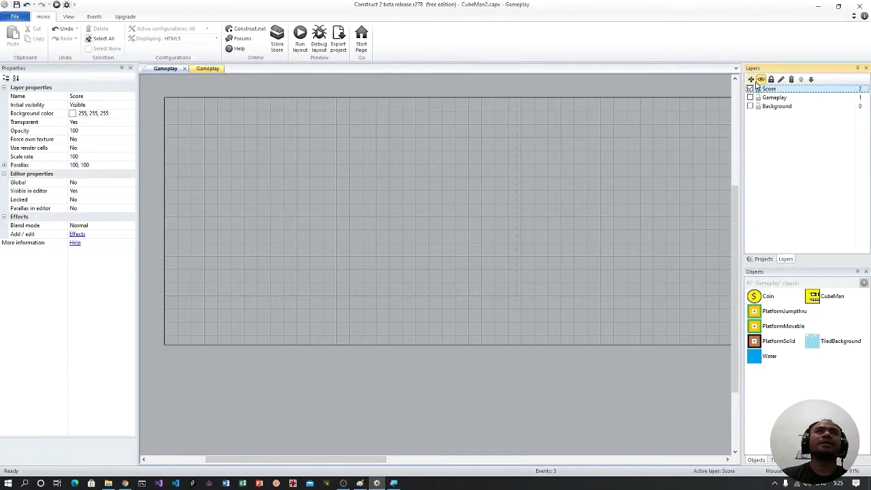
right_click(198, 113)
left_click(213, 117)
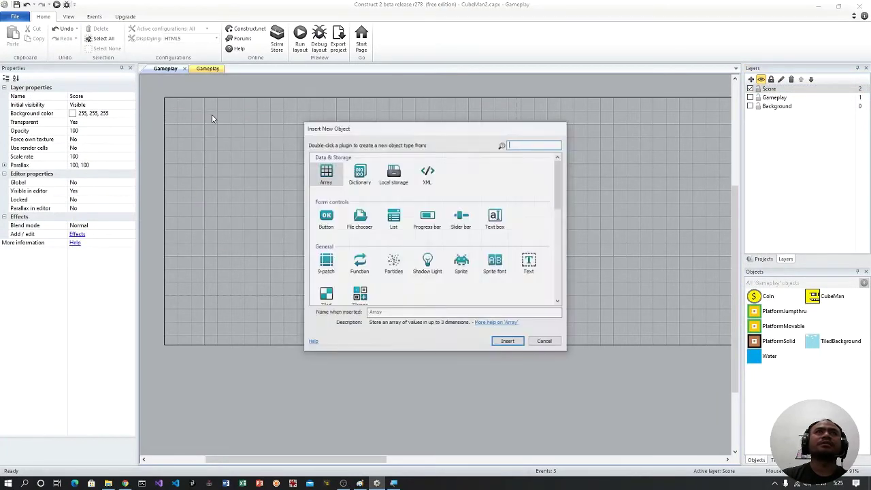
left_click(535, 263)
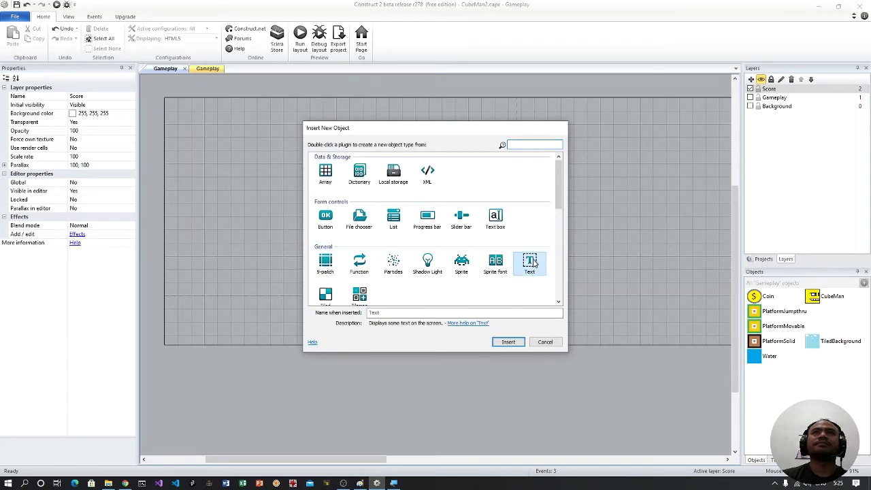
left_click(509, 343)
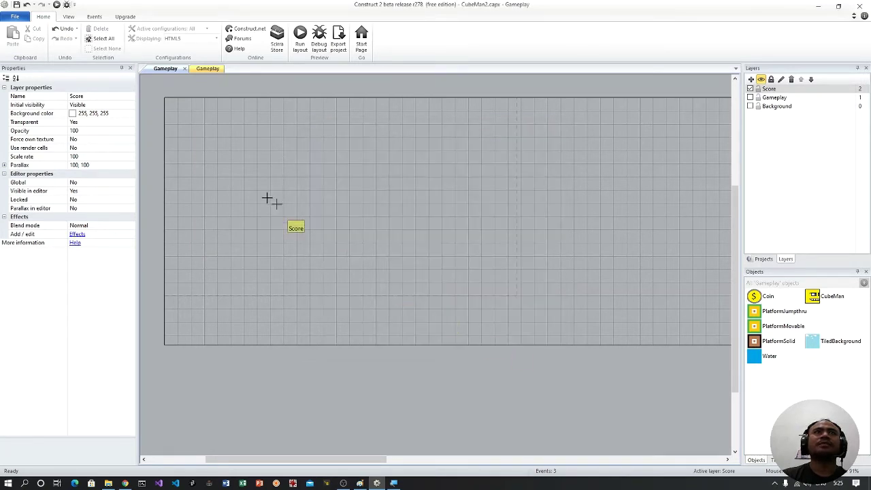
left_click(180, 111)
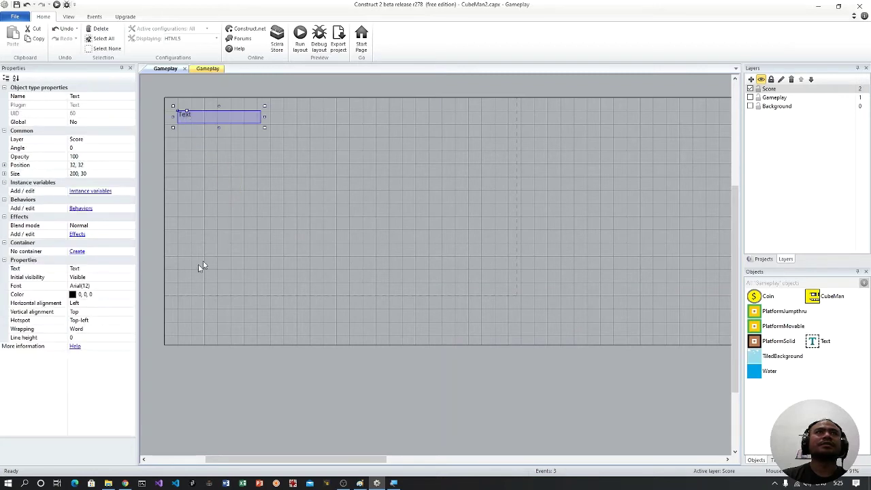
Set the Text object's font size to 16 and narrow its box to 64 by 30
left_click(117, 286)
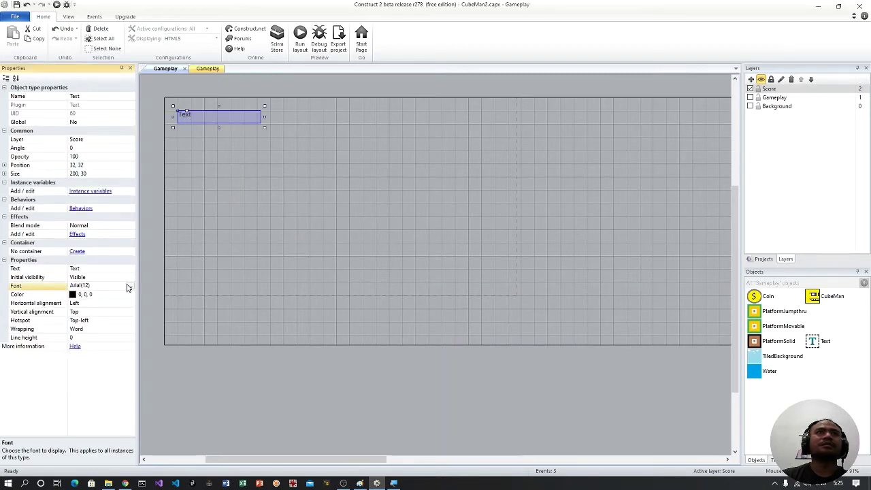
left_click(130, 286)
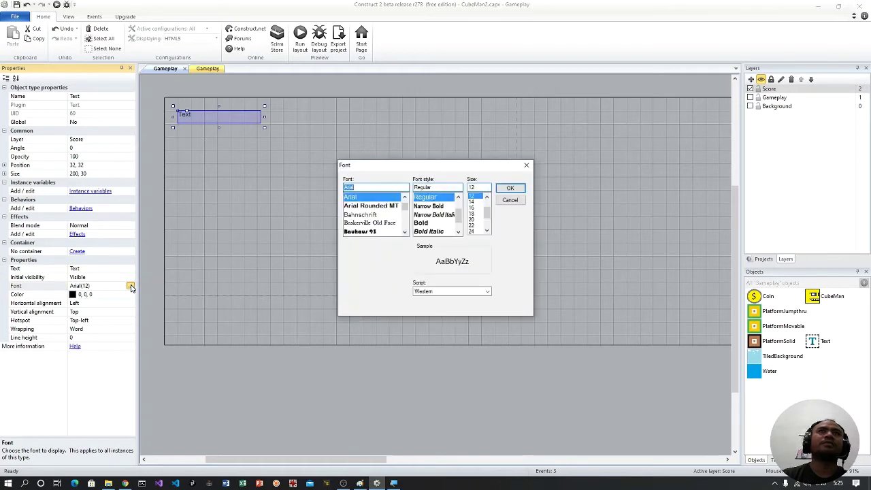
left_click(473, 207)
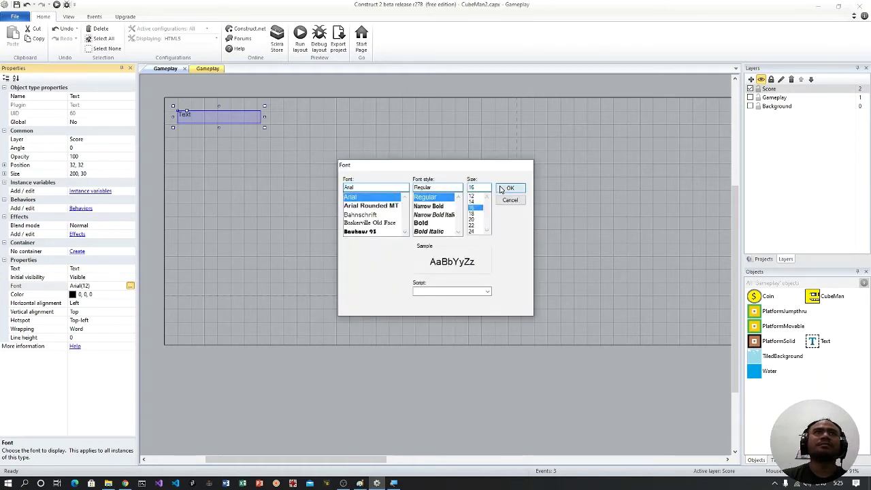
left_click(501, 189)
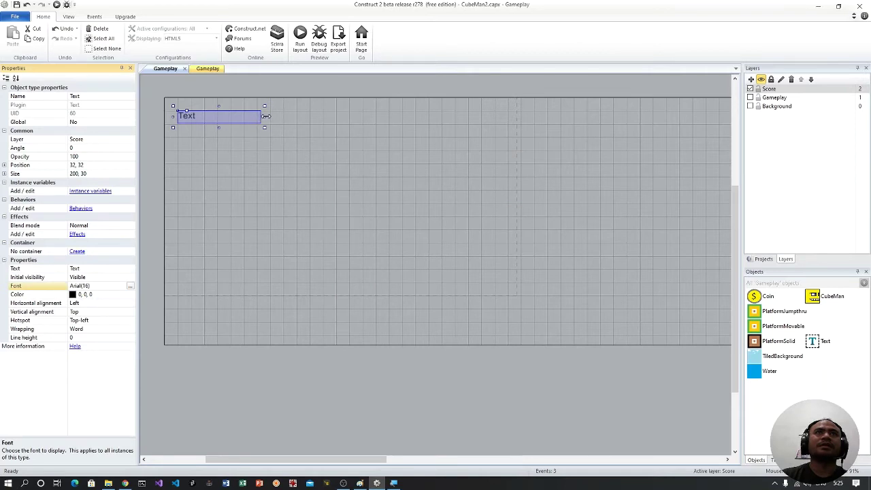
left_click_drag(266, 116, 239, 116)
left_click_drag(226, 116, 210, 116)
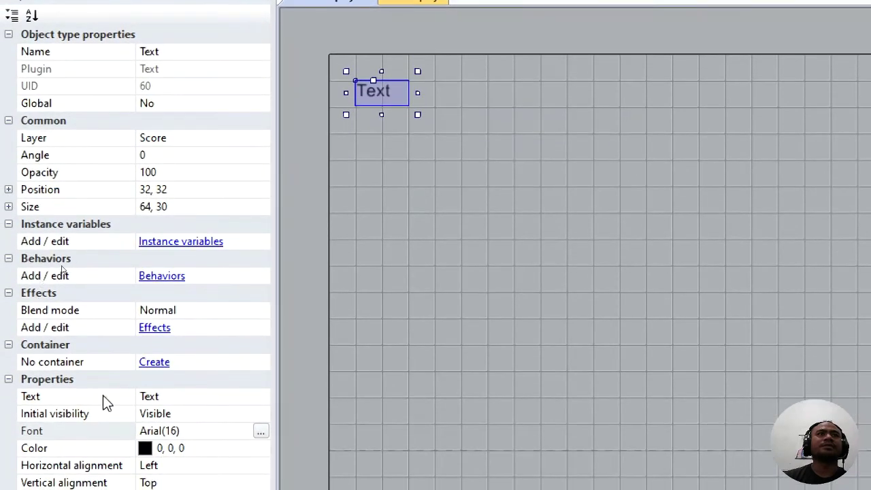
Set the Text object's displayed text to "Score"
left_click(195, 431)
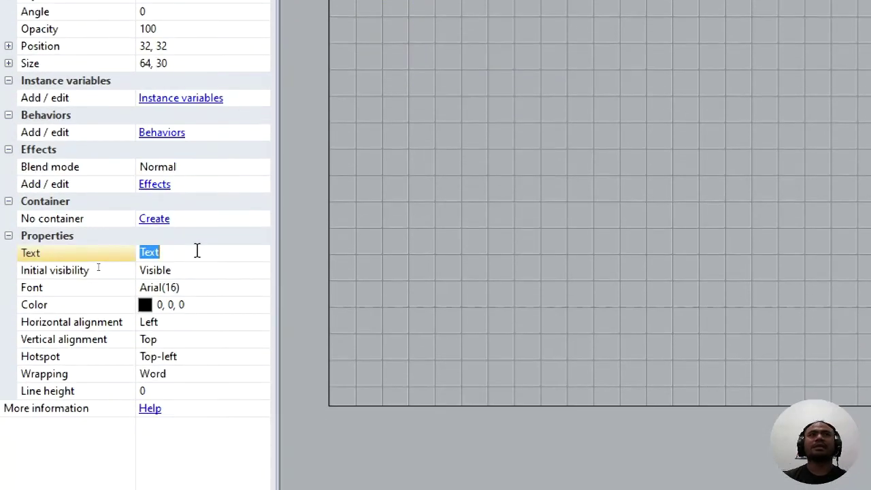
type("Scor")
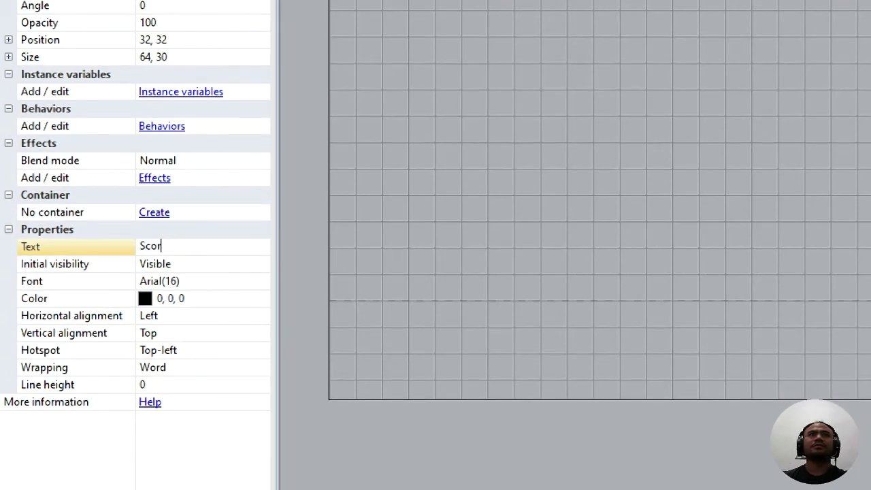
type("e")
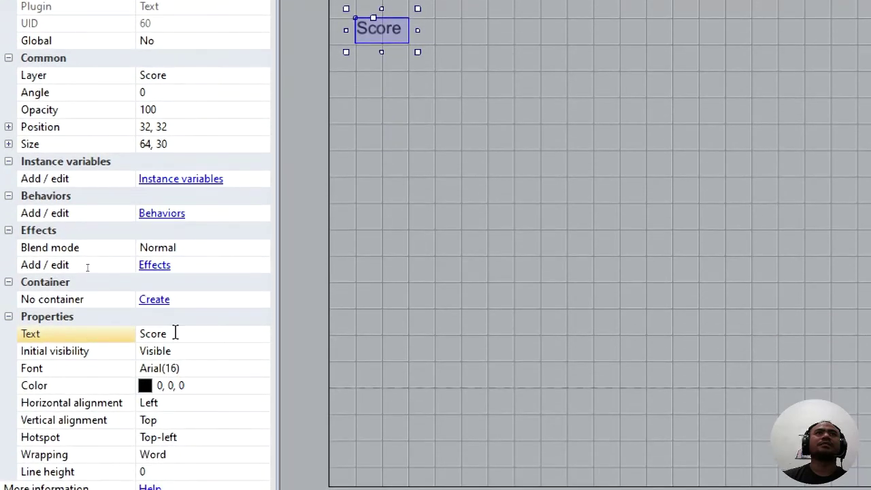
Insert a second Text object on the Score layer beside the "Score" label and position it at 96, 32
left_click(666, 66)
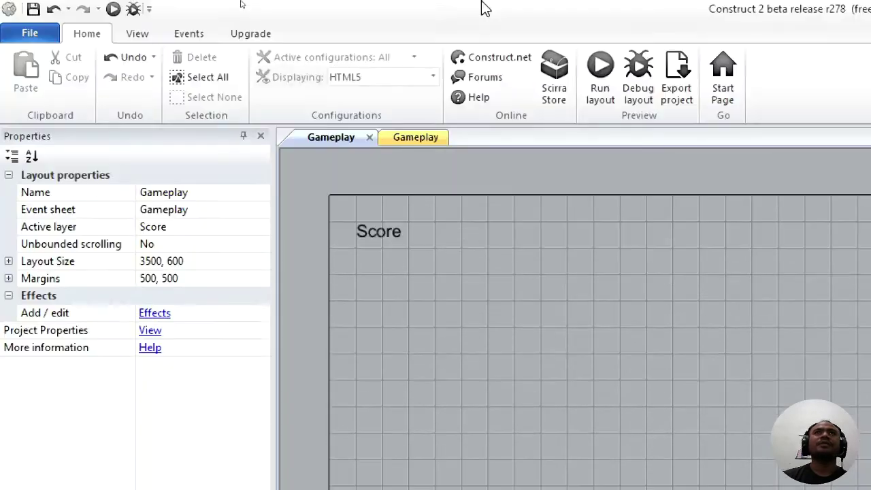
right_click(468, 295)
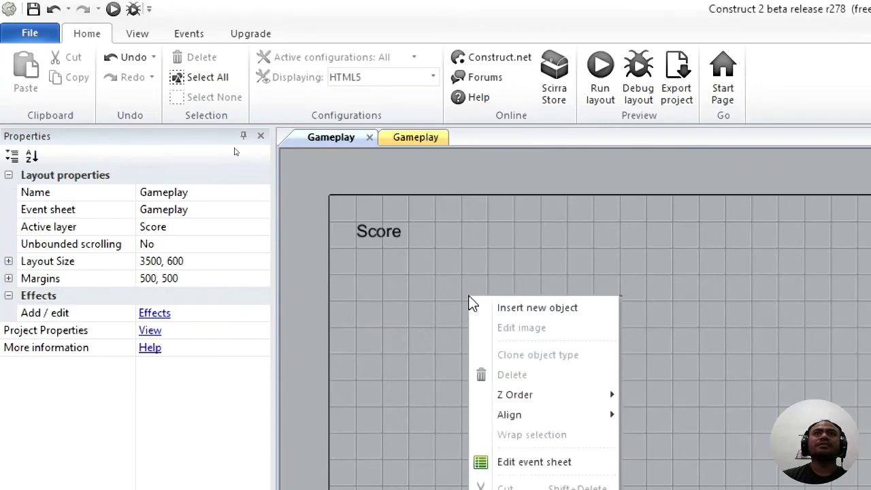
left_click(513, 308)
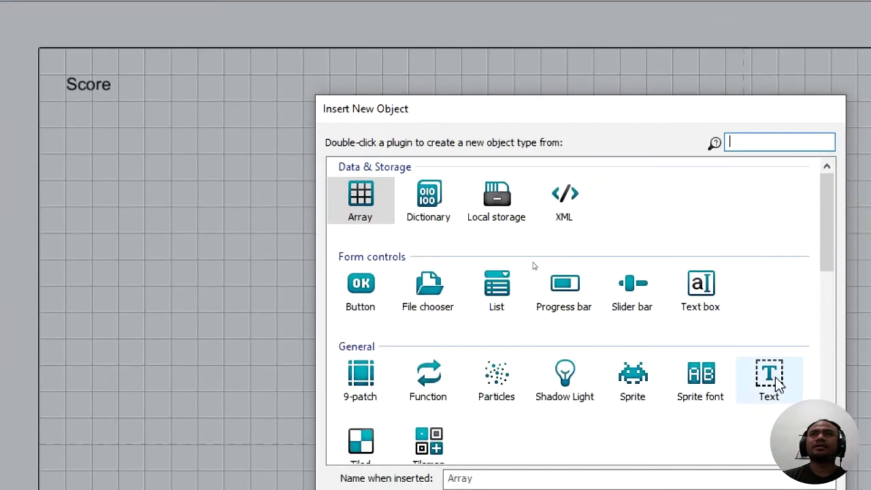
left_click(772, 416)
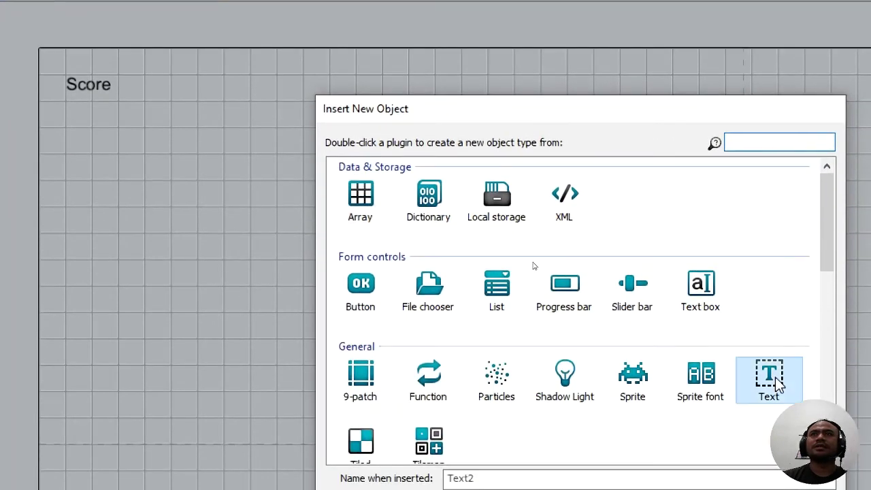
scroll(778, 419, "down", 6)
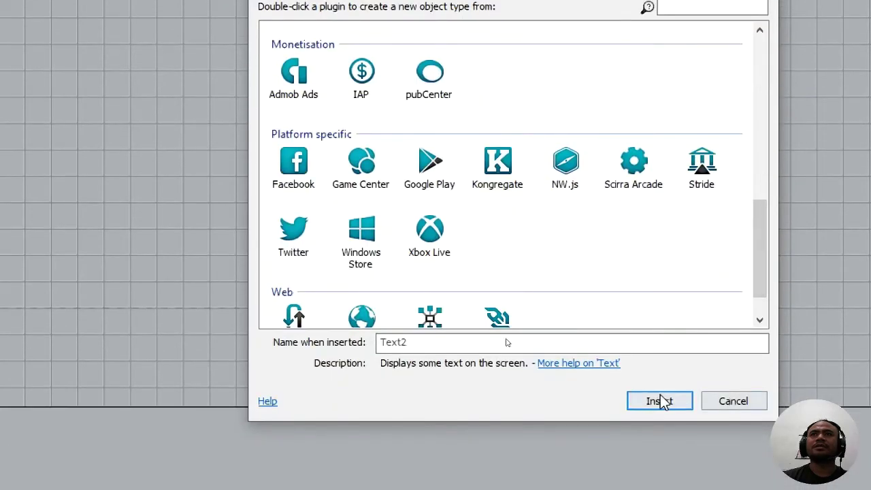
left_click(660, 401)
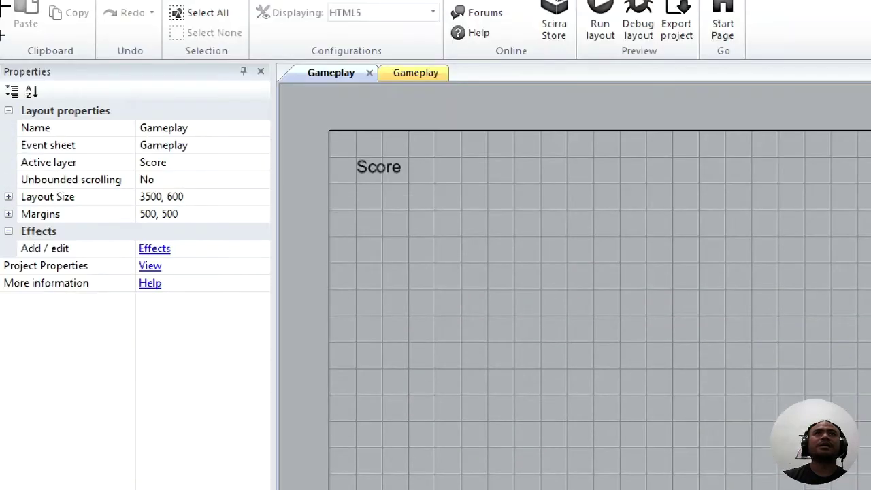
left_click_drag(549, 207, 438, 166)
left_click(438, 166)
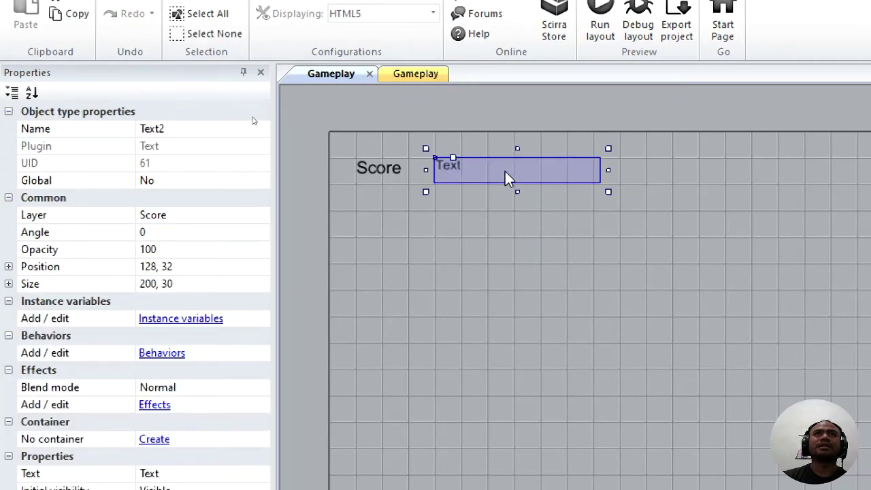
left_click_drag(504, 170, 481, 170)
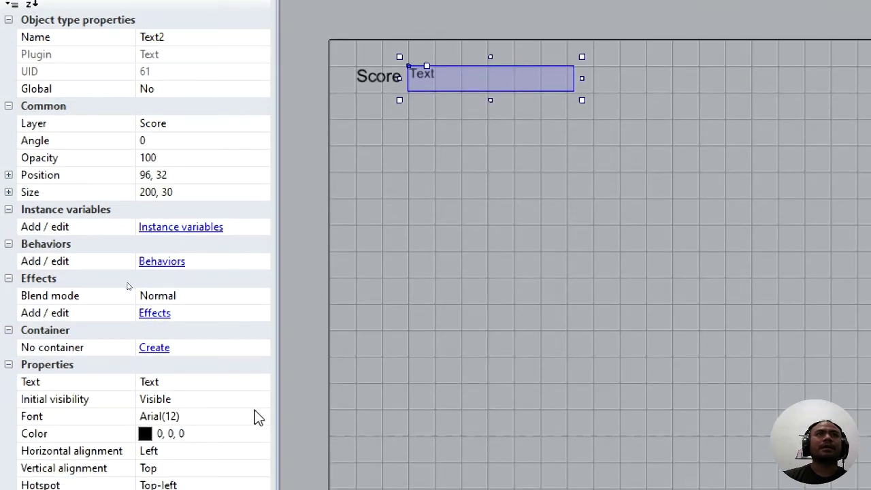
Set the second Text object's font size to 16
left_click(261, 415)
left_click(263, 418)
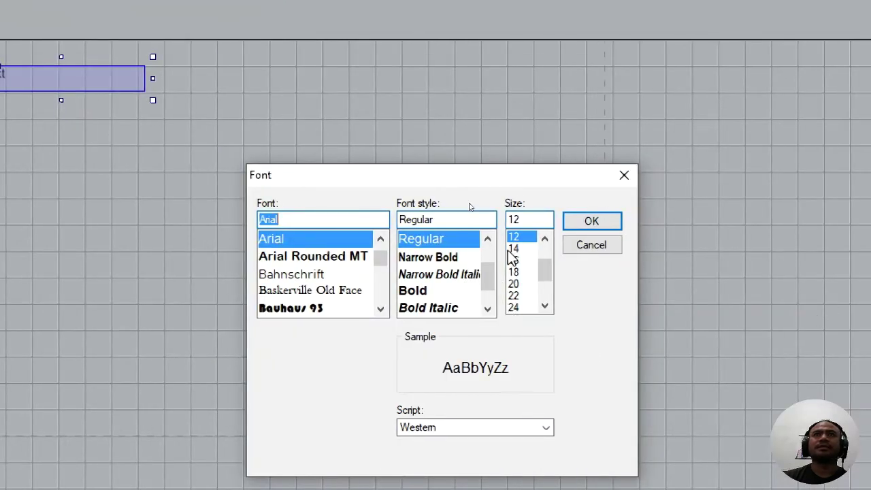
left_click(511, 258)
left_click(509, 246)
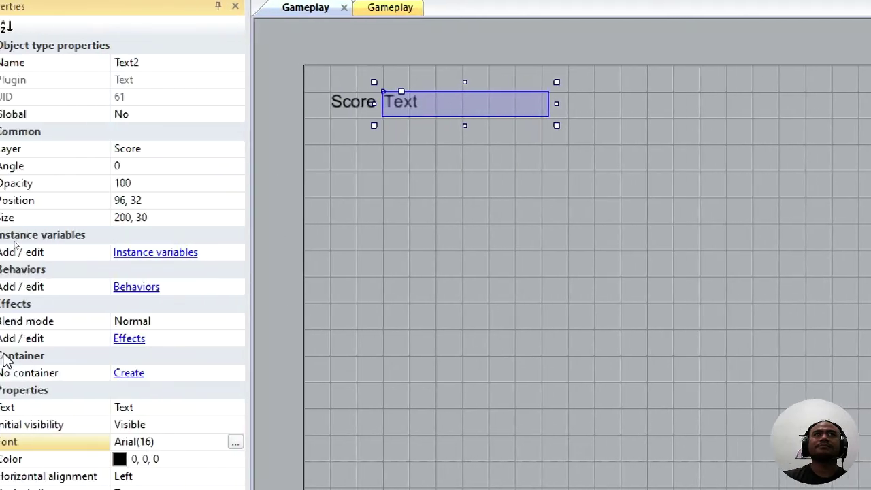
Set the second Text object's displayed text to "0" and narrow its box
left_click(205, 408)
type("0")
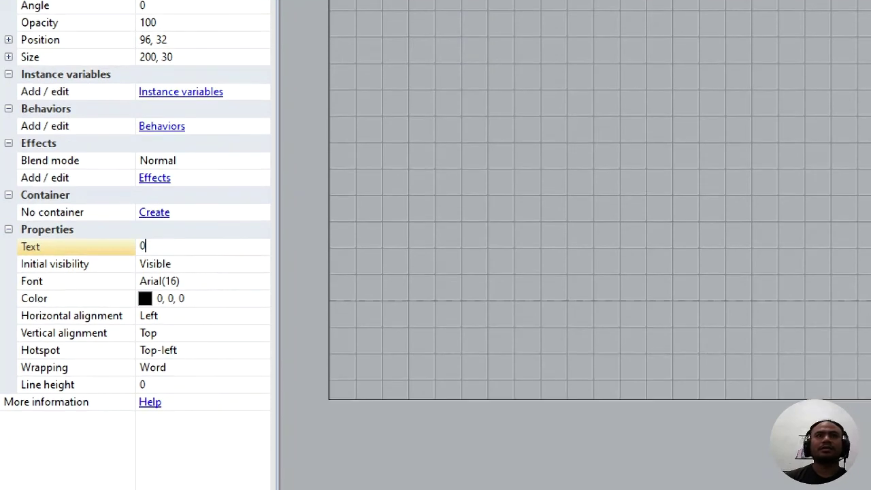
key("Return")
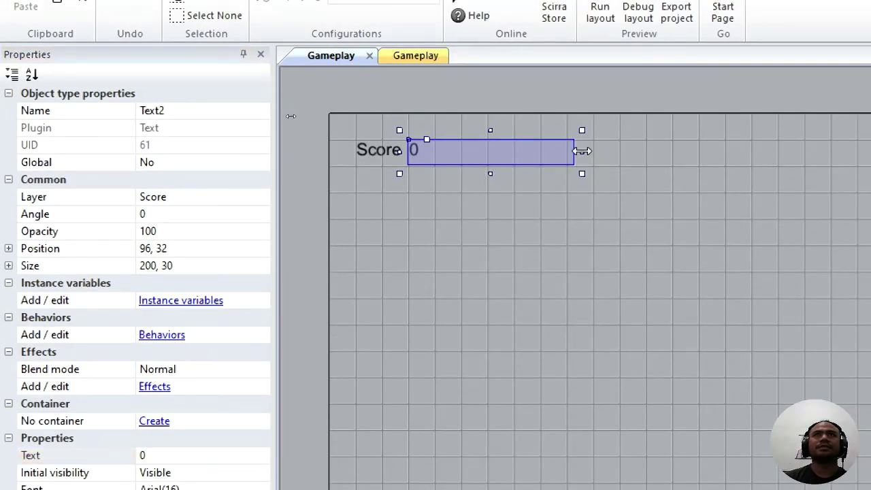
left_click_drag(582, 151, 470, 150)
left_click(595, 202)
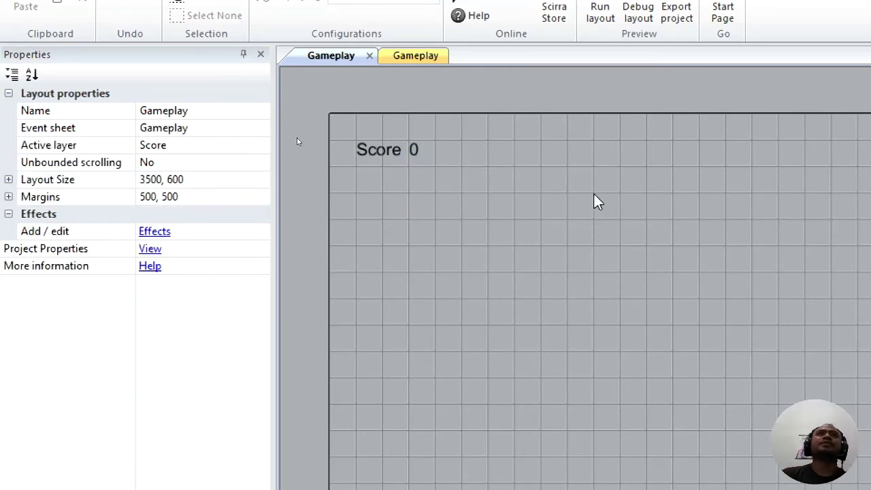
Try "SCORE" in uppercase as the first label's text and restore it to "Score"
left_click(381, 151)
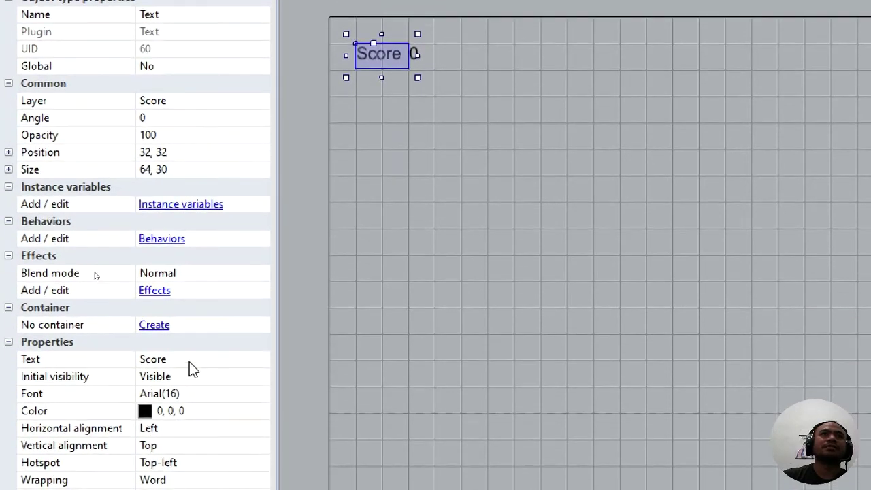
left_click(216, 360)
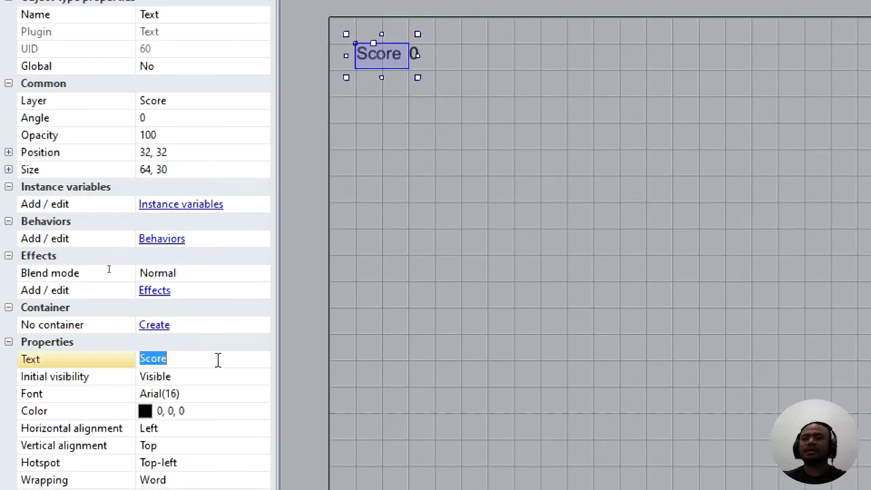
type("SCORE")
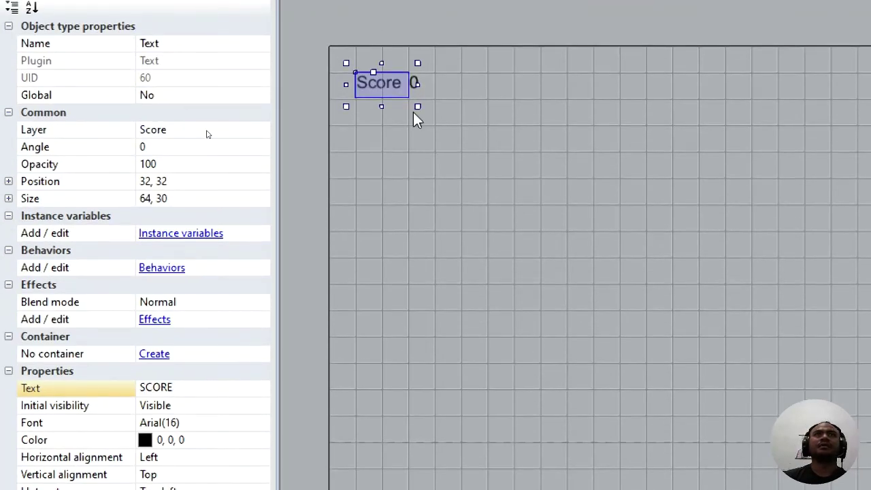
key("Return")
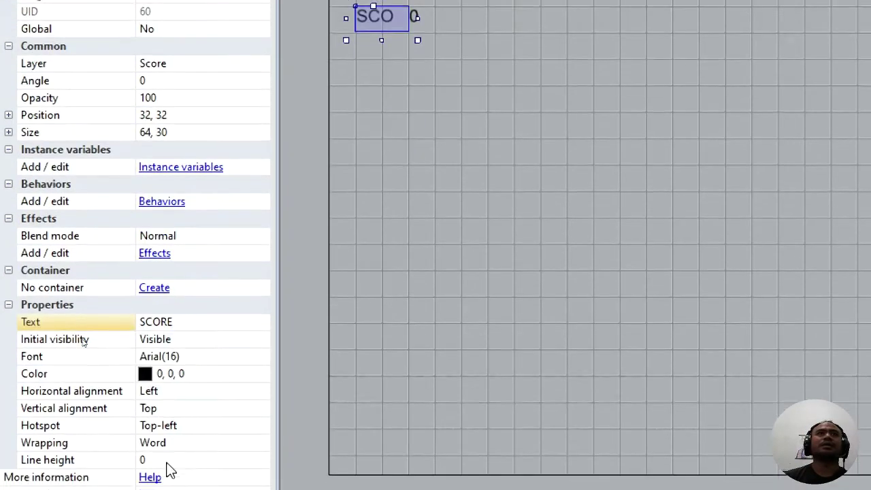
left_click(206, 318)
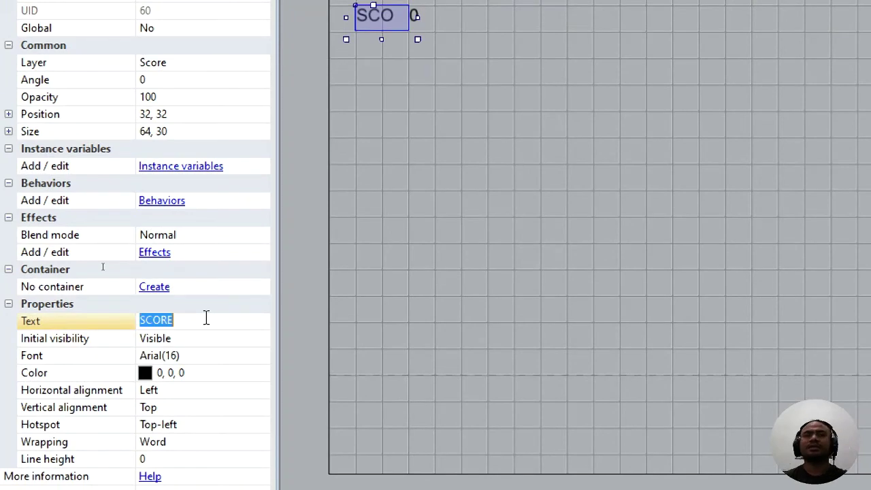
type("Score")
key("Return")
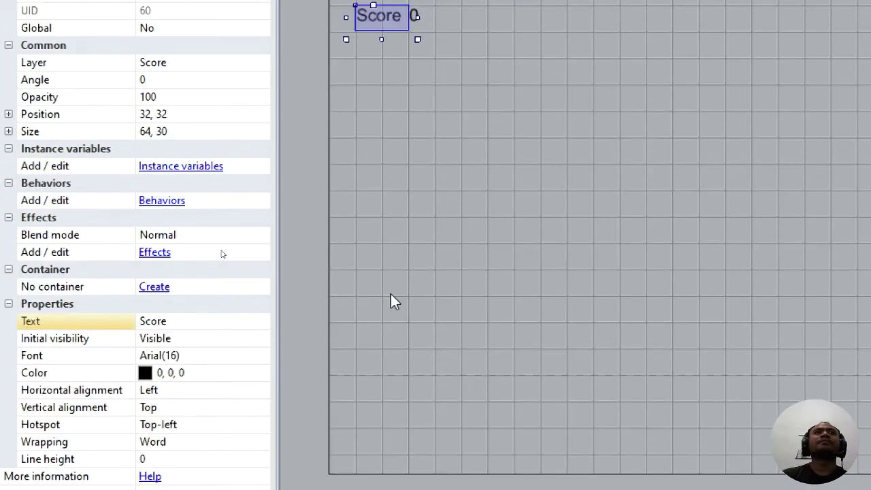
scroll(613, 245, "up", 3)
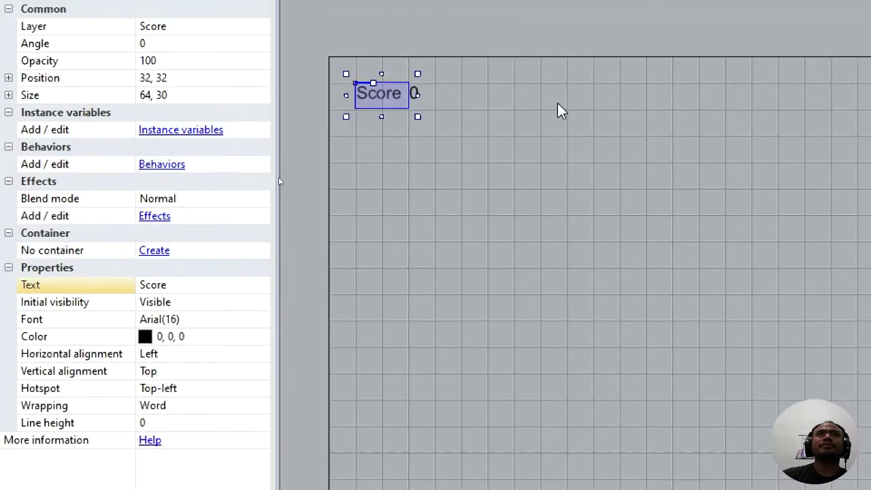
left_click(558, 149)
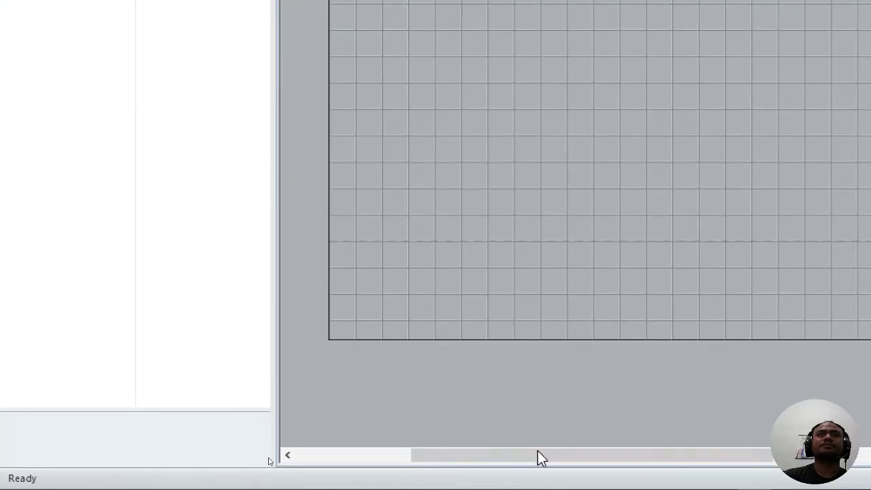
Make the Background and Gameplay layers visible again
left_click_drag(537, 452, 613, 452)
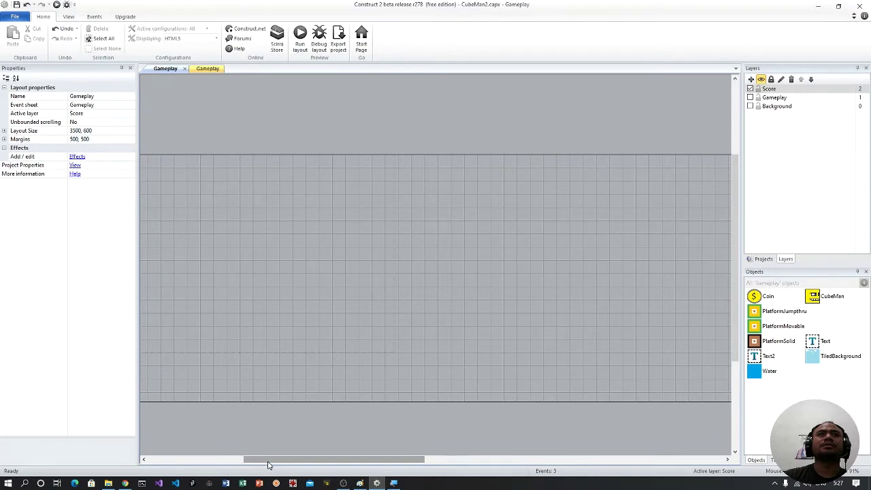
left_click_drag(270, 463, 199, 463)
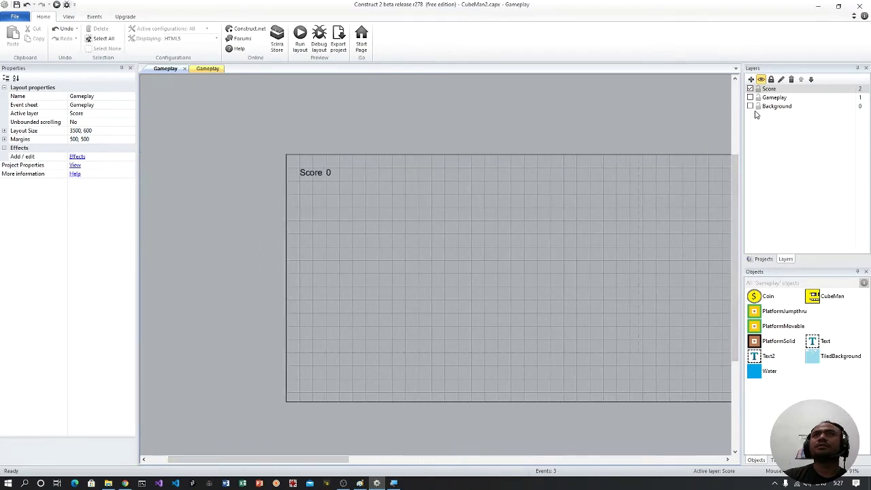
left_click(751, 106)
left_click(751, 98)
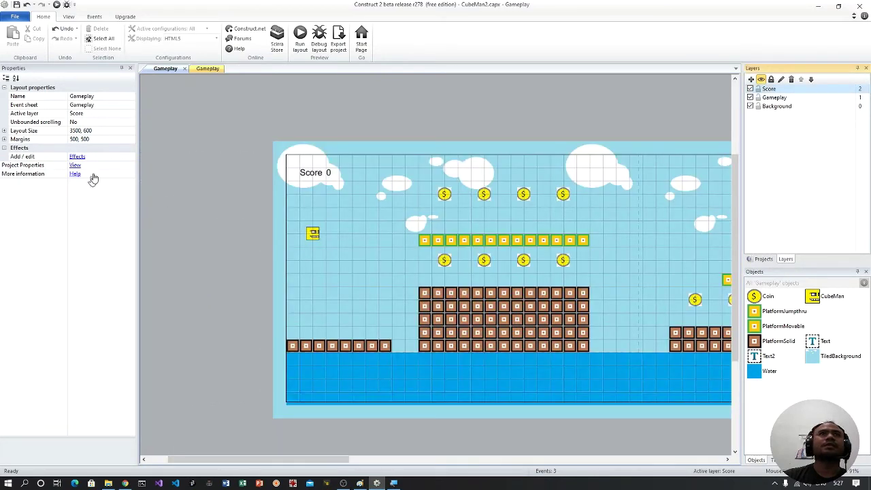
Run the layout preview and move and jump CubeMan across the platforms to check how the score text behaves as the view scrolls
left_click(300, 38)
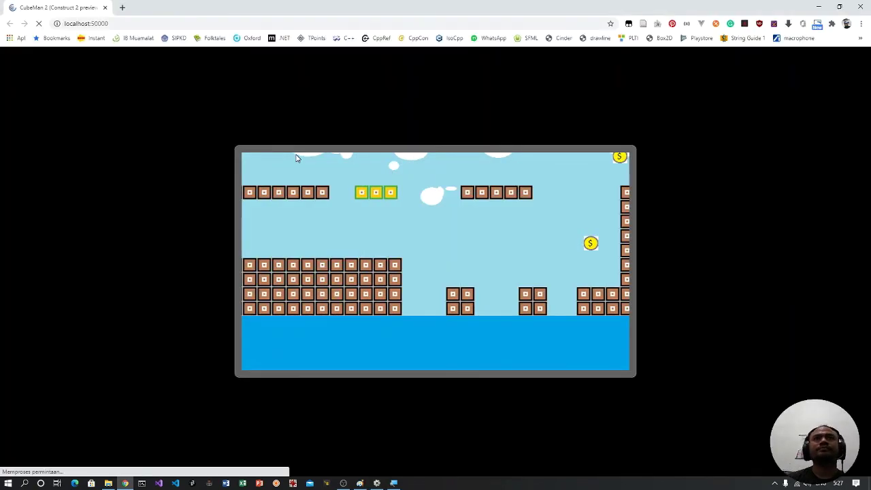
key("Right")
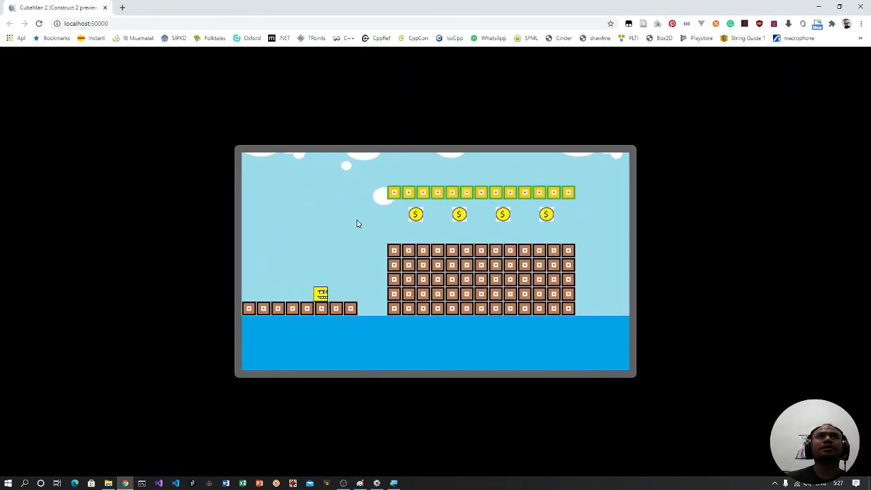
key("Up")
key("Right")
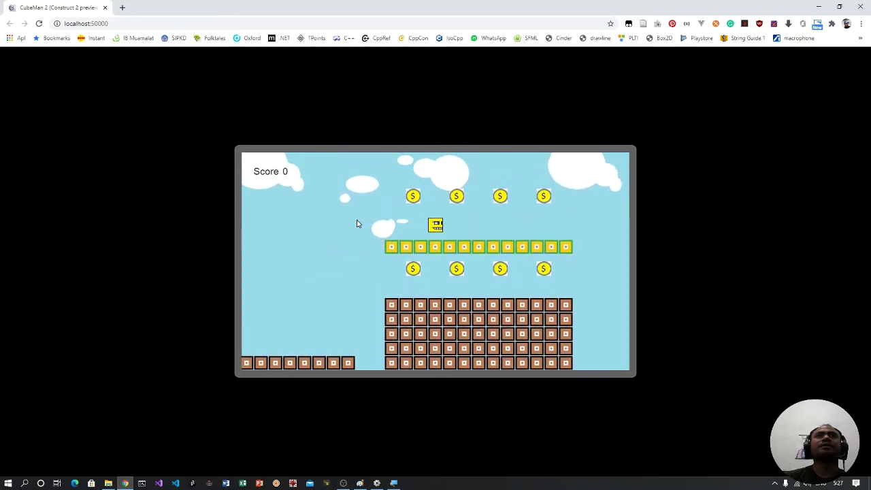
key("Left")
key("Up")
key("Right")
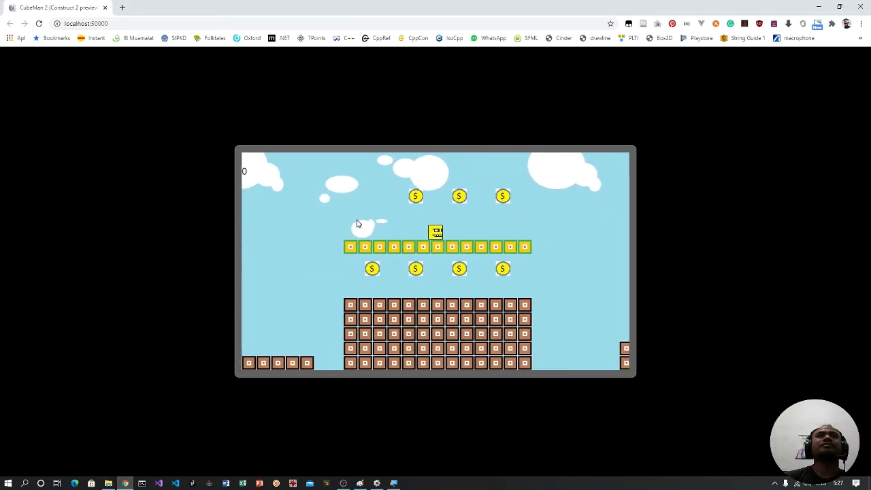
key("Left")
key("Up")
key("Right")
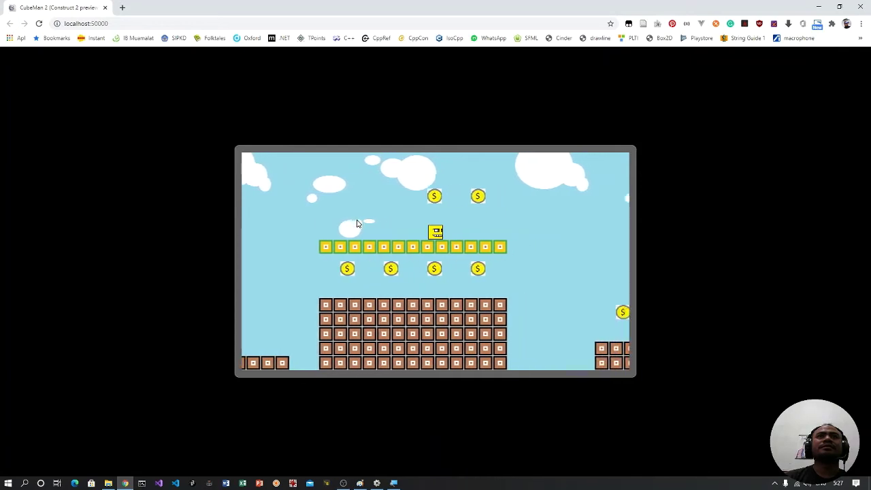
key("Up")
key("Left")
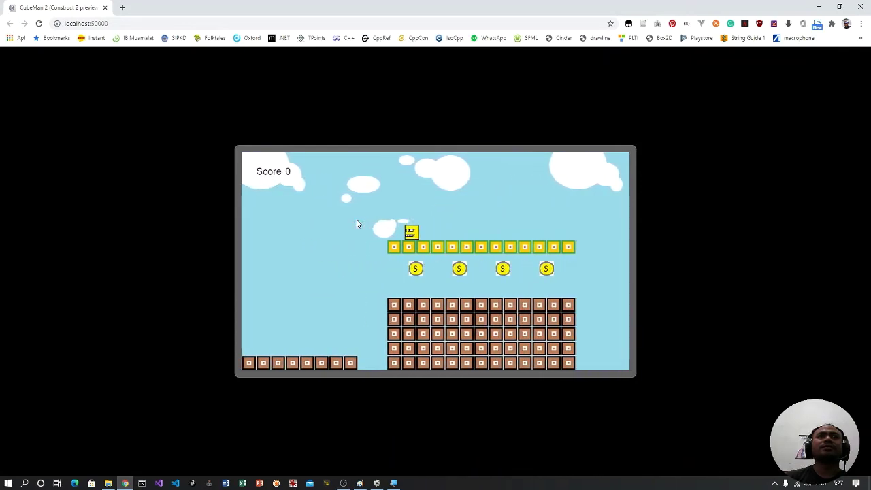
key("Left")
key("Up")
key("Right")
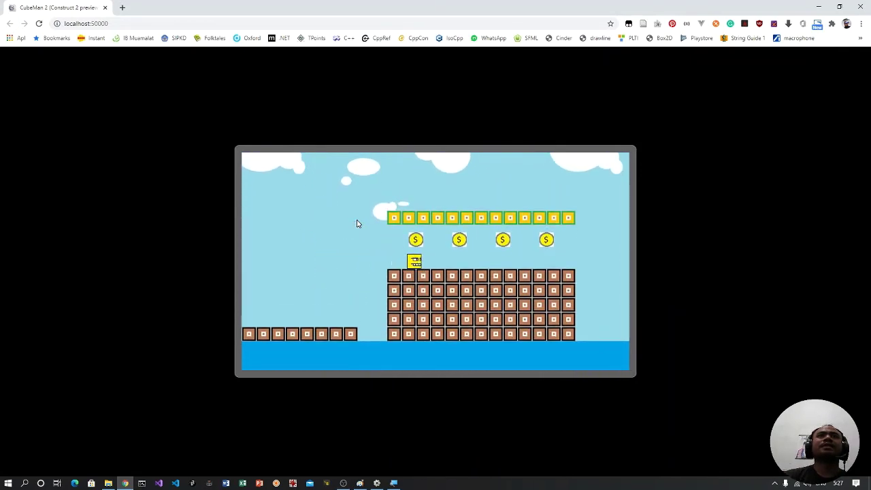
key("Right")
key("Up")
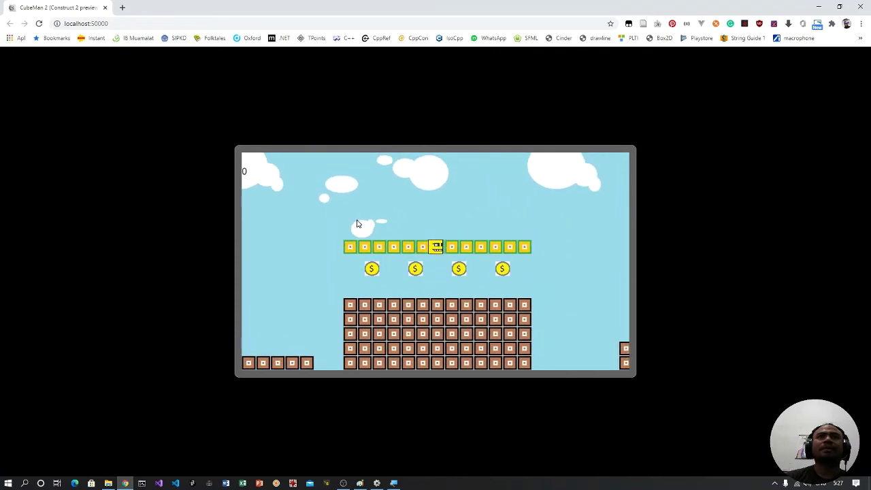
key("Up")
key("Left")
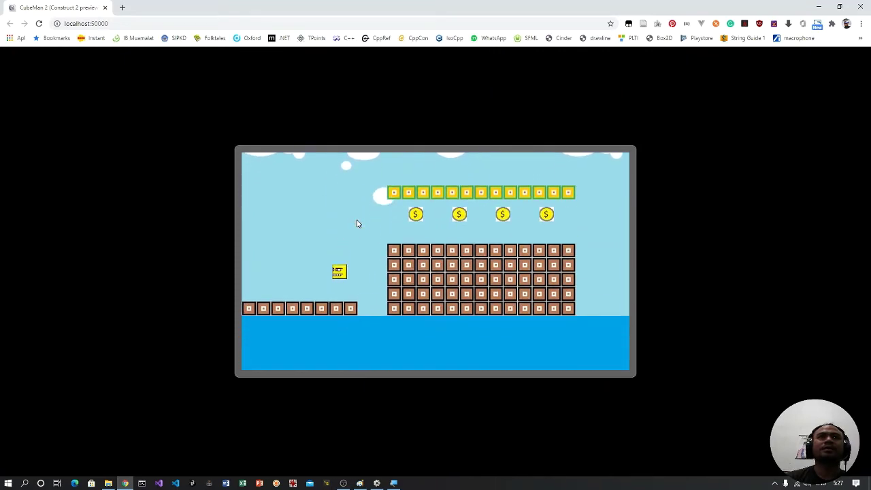
key("Up")
key("Right")
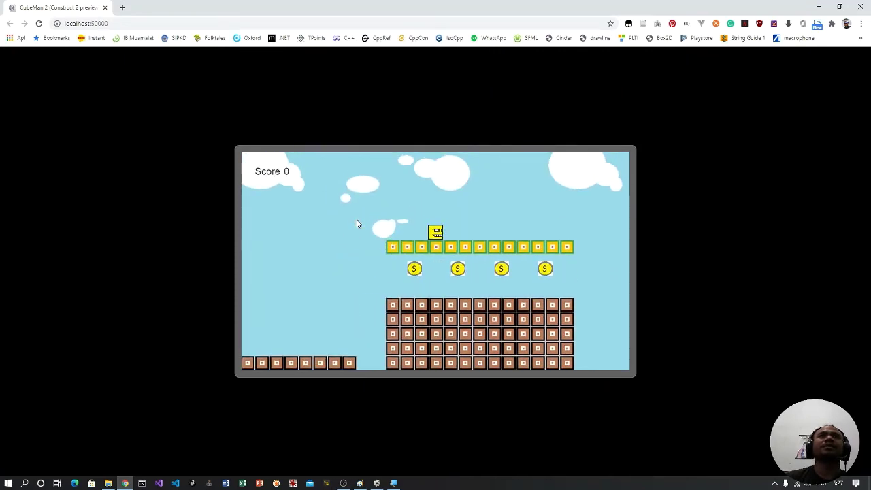
key("Left")
key("Up")
key("Right")
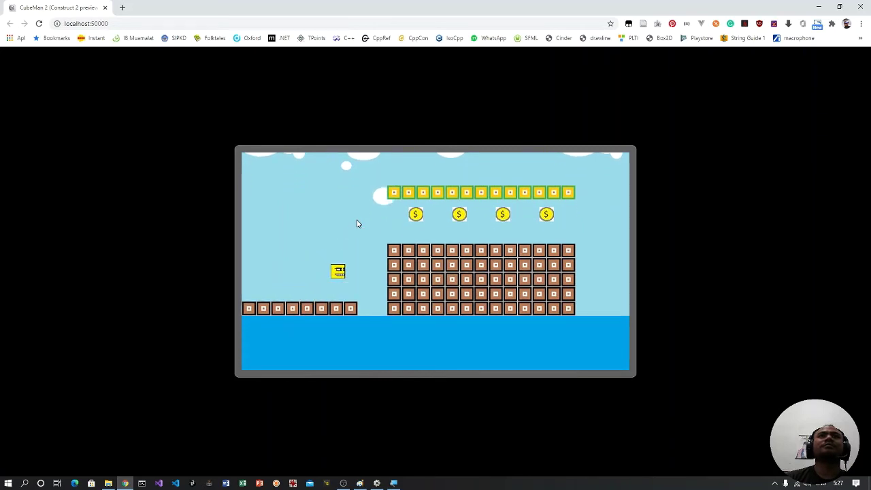
Return to Construct 2 and set the Score layer's parallax to 0, 0
key("Up")
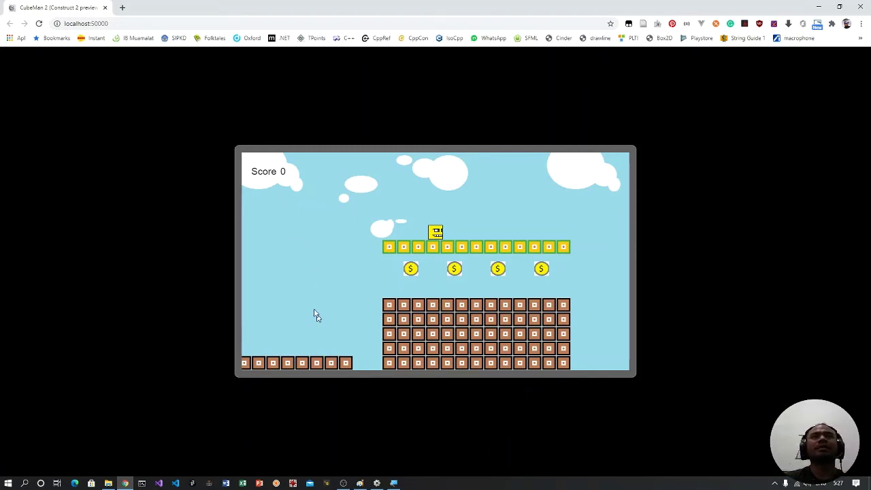
left_click(378, 479)
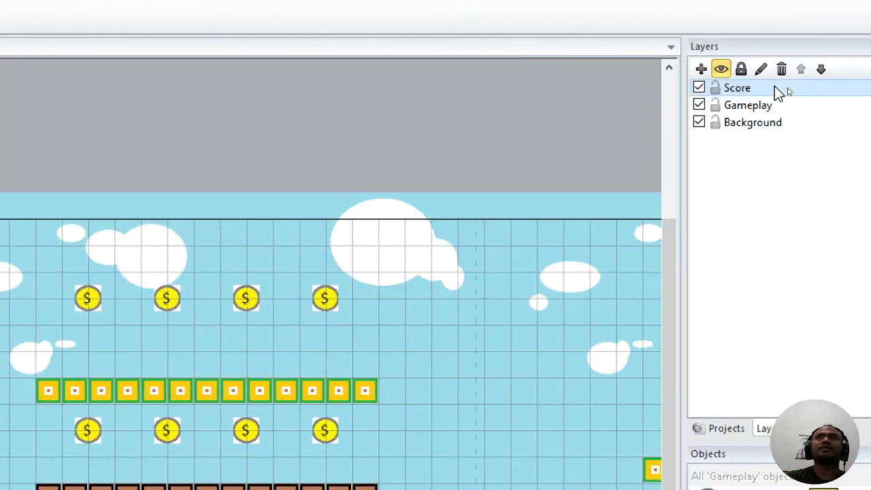
left_click(774, 85)
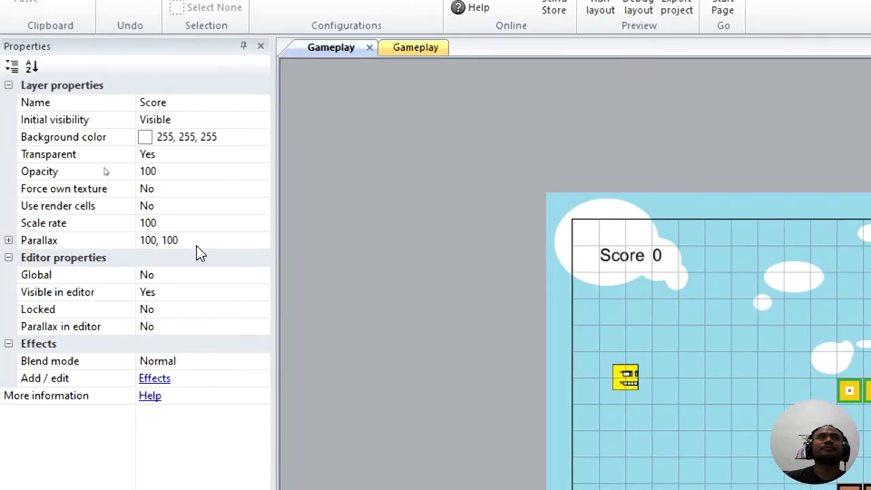
left_click(233, 237)
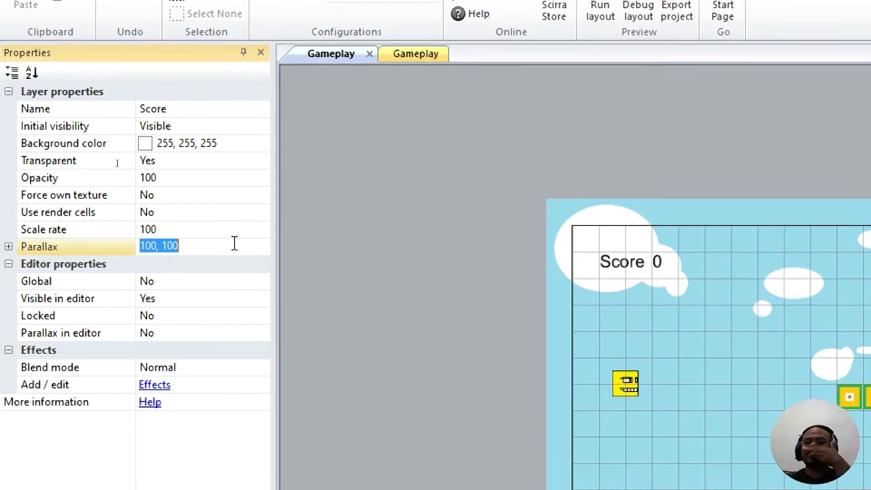
type("0")
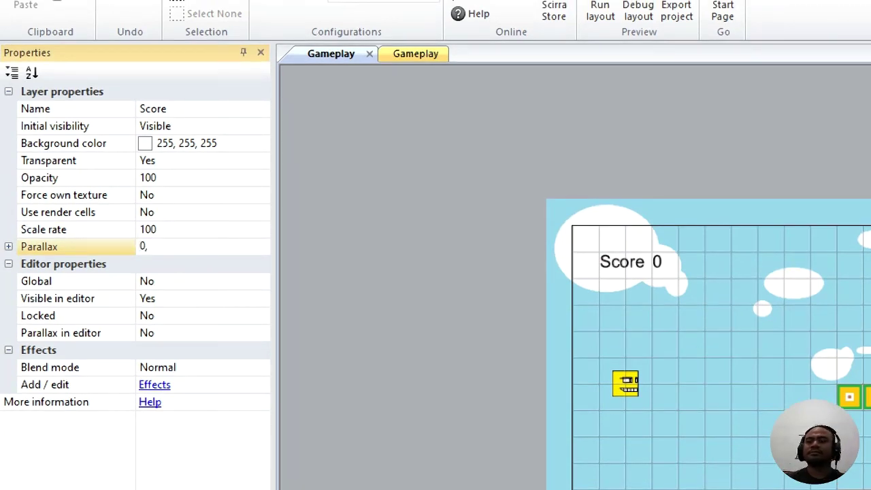
type(", 0")
key("Return")
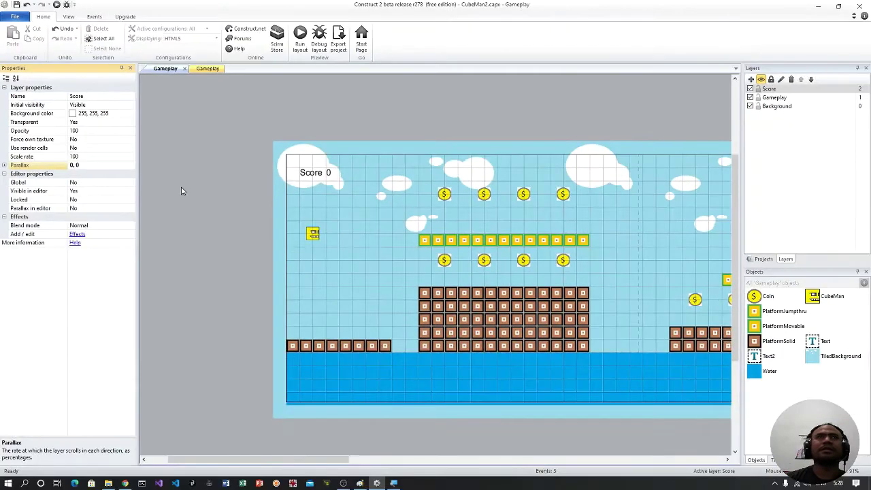
Run the layout preview and jump CubeMan onto the platforms to check whether the score text stays fixed while the view scrolls
left_click(300, 37)
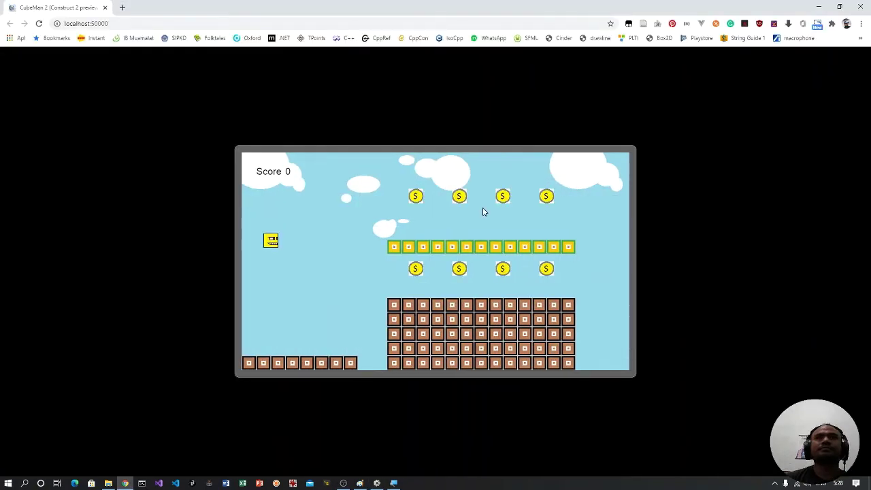
key("Right")
key("Up")
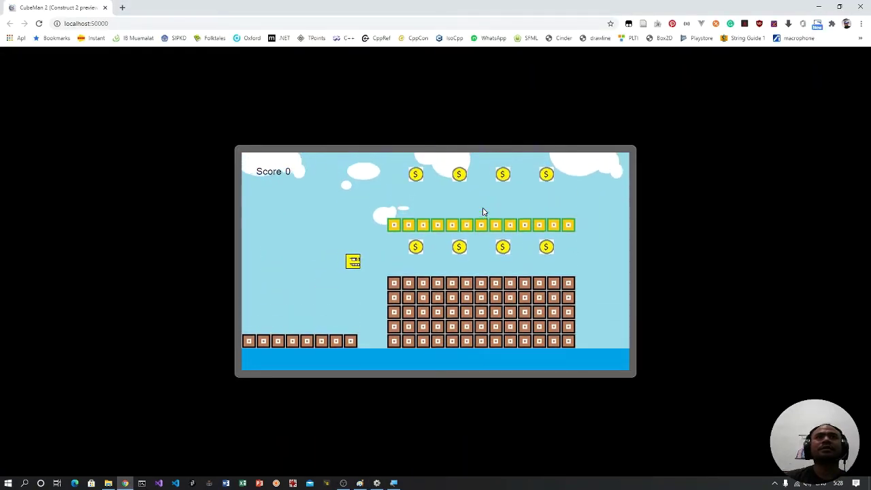
key("Up")
key("Right")
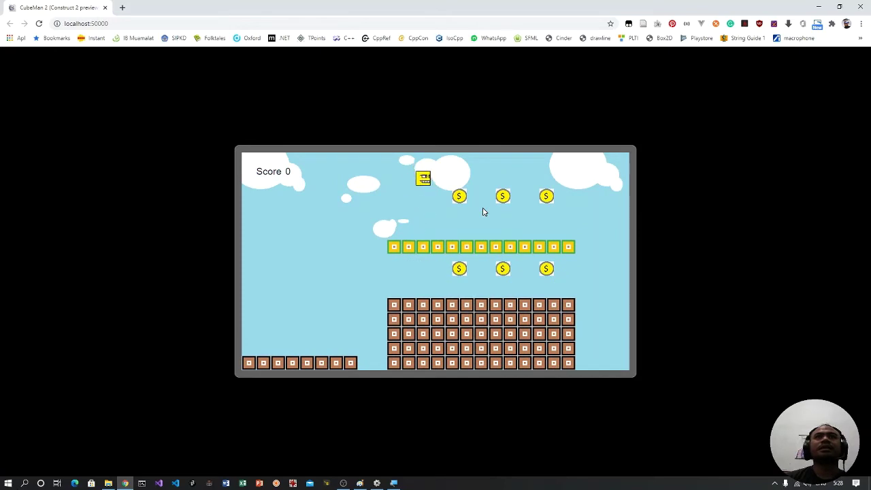
key("Left")
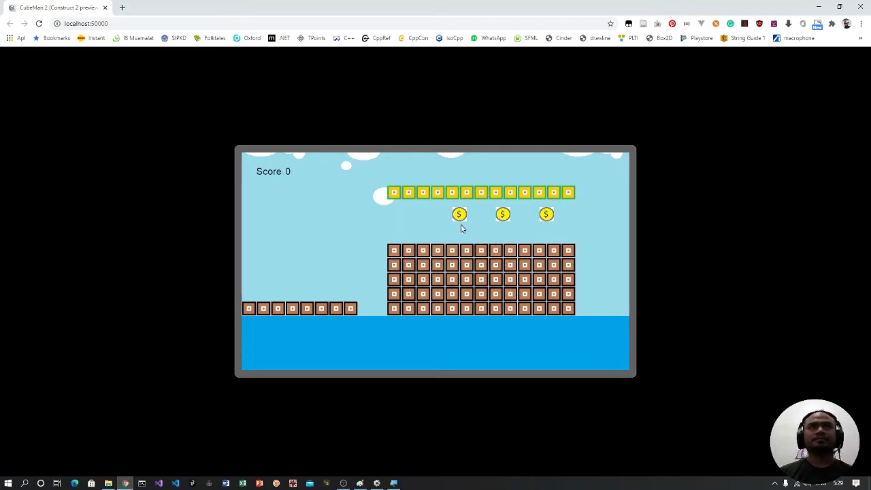
Reload the preview and collect a few coins with CubeMan to examine how the score display reacts
left_click(39, 23)
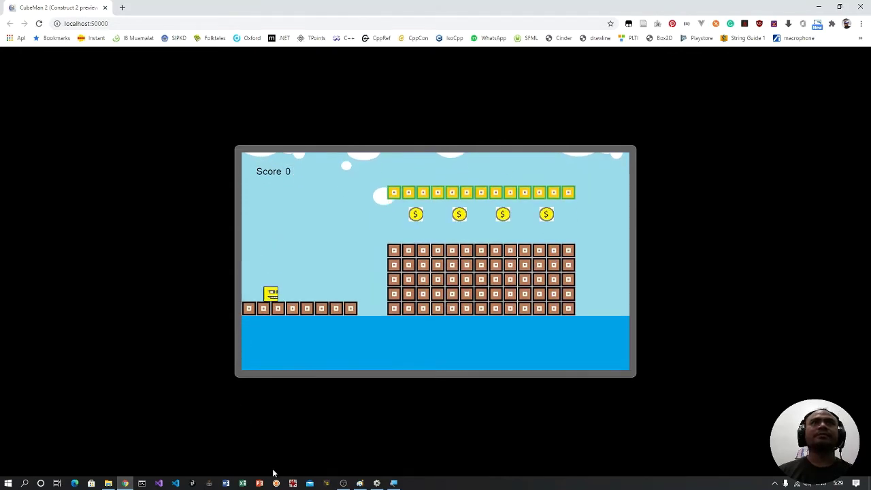
key("Right")
key("Up")
key("Left")
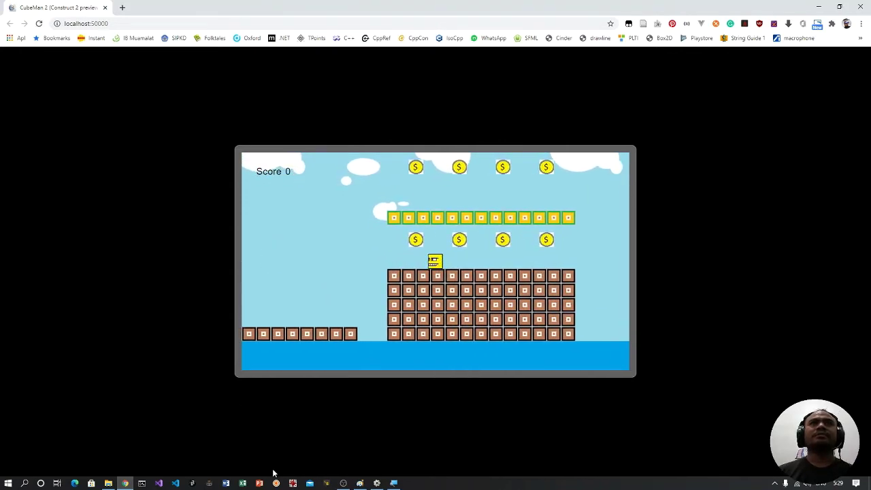
key("Up")
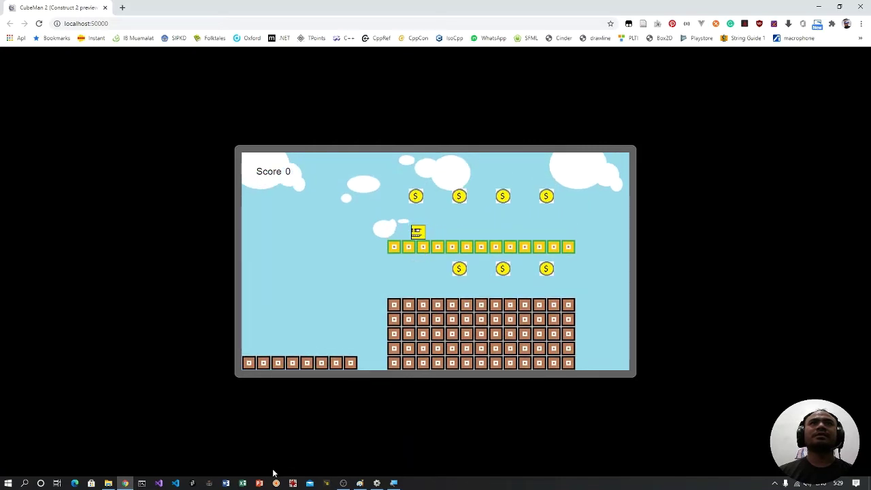
key("Up")
key("Up")
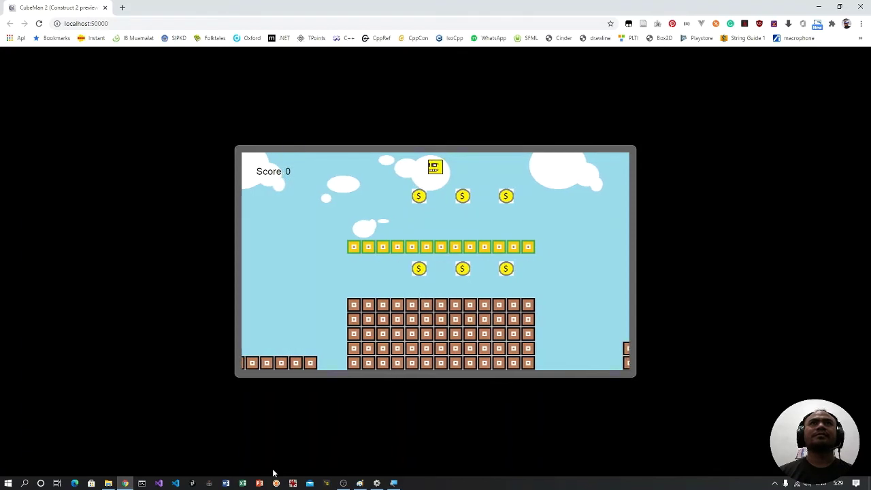
key("Left")
key("Right")
key("Up")
key("Left")
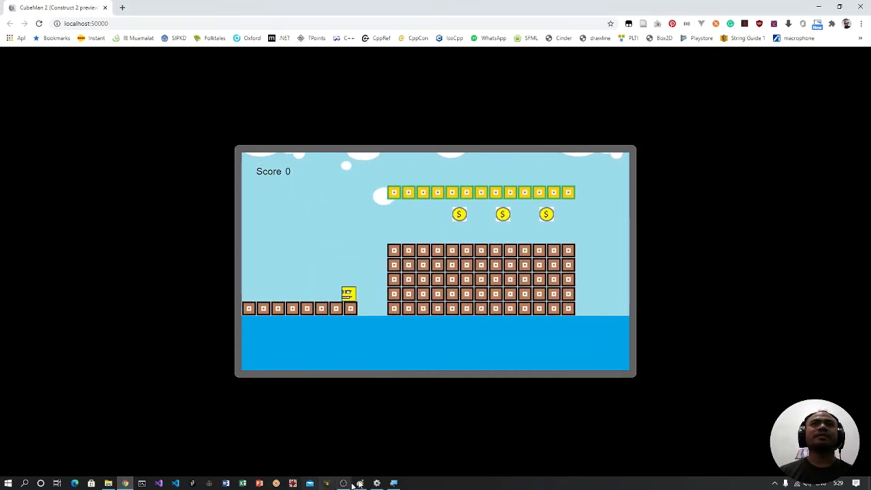
In Construct 2, add a global variable named varScore of type Number with initial value 0 to the Gameplay event sheet
left_click(376, 484)
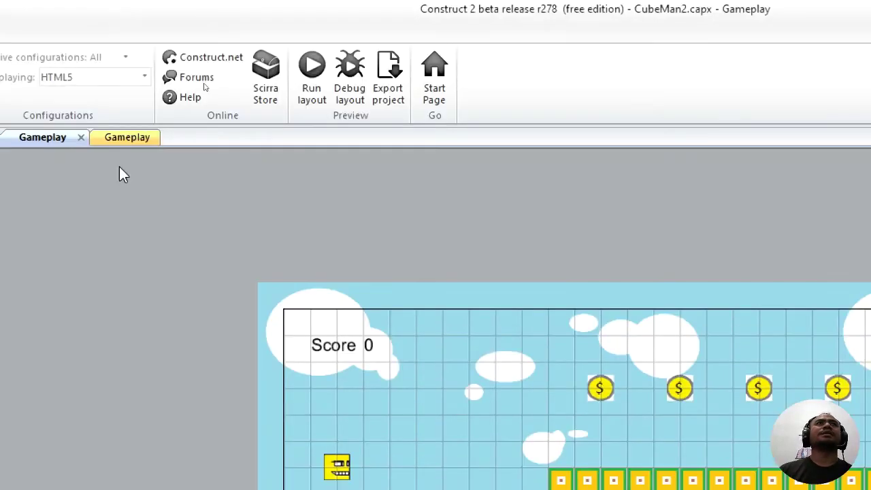
left_click(121, 136)
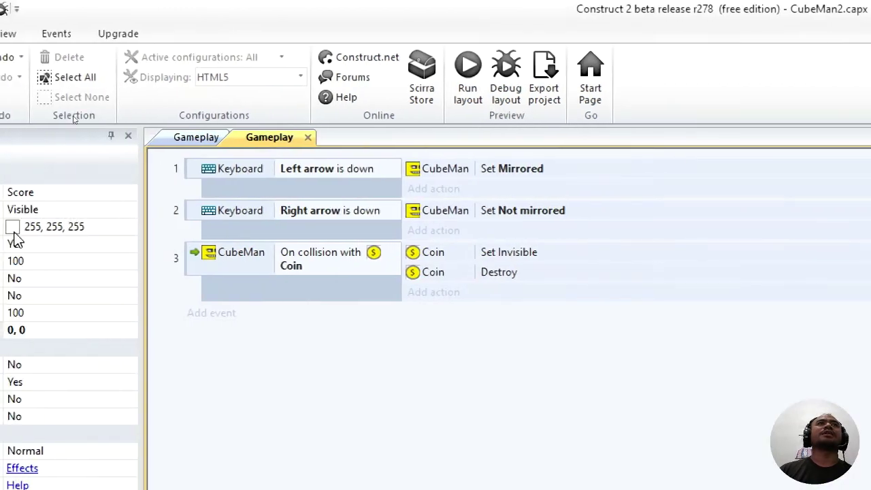
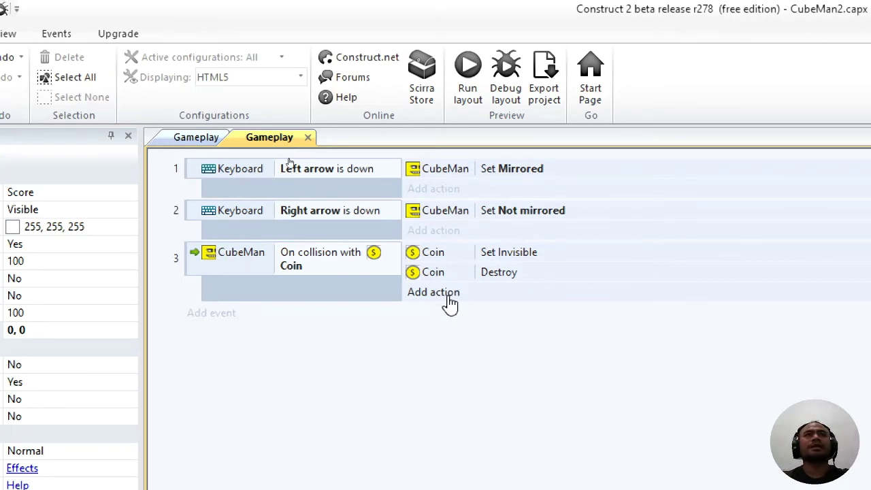
right_click(335, 373)
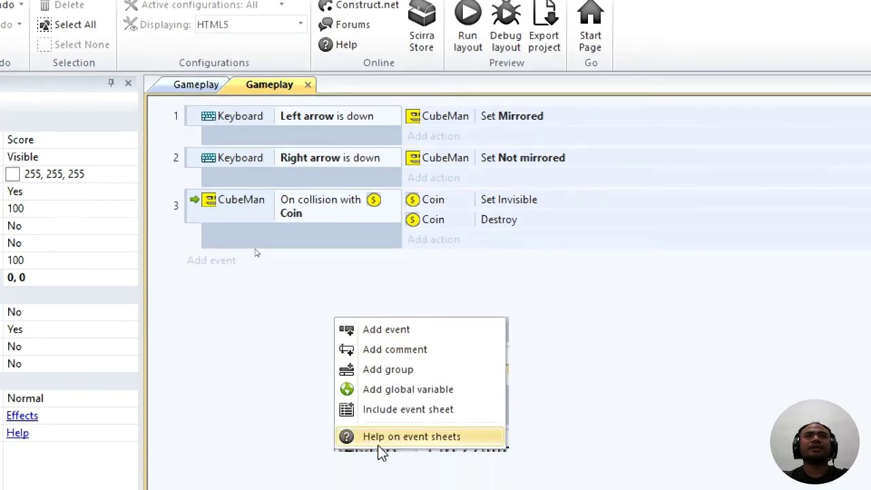
left_click(407, 368)
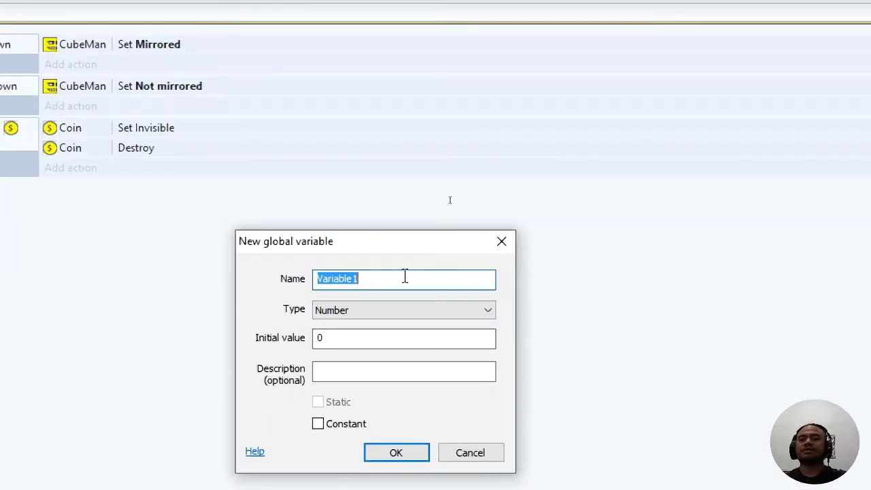
type("varSco")
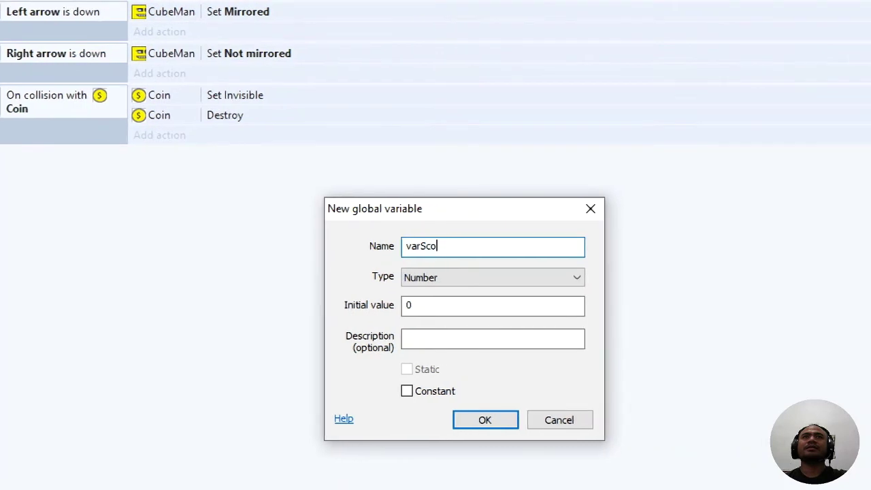
type("re")
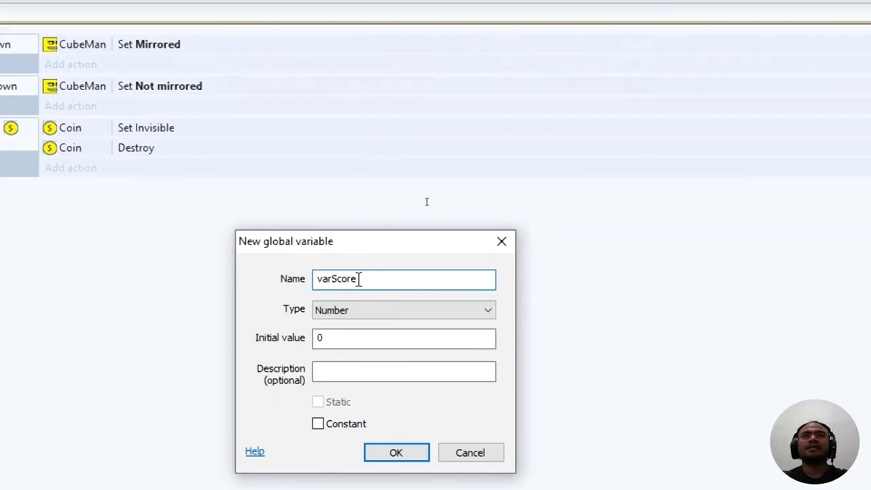
left_click(489, 310)
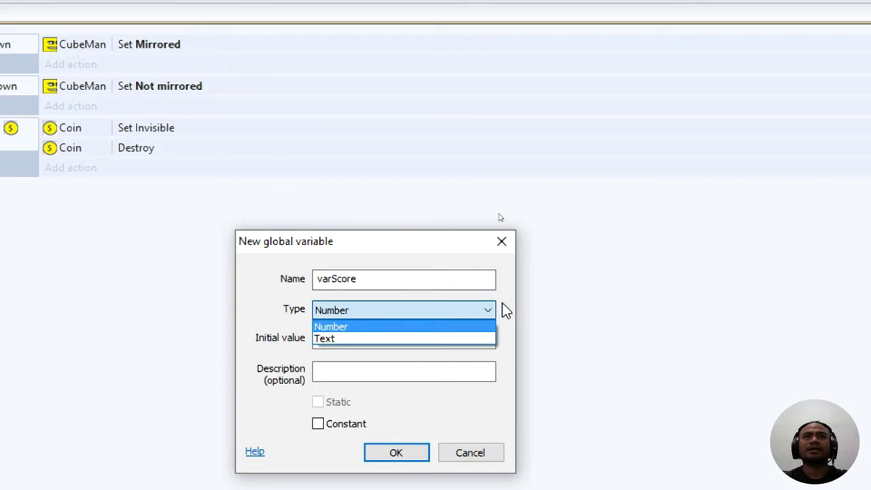
left_click(503, 303)
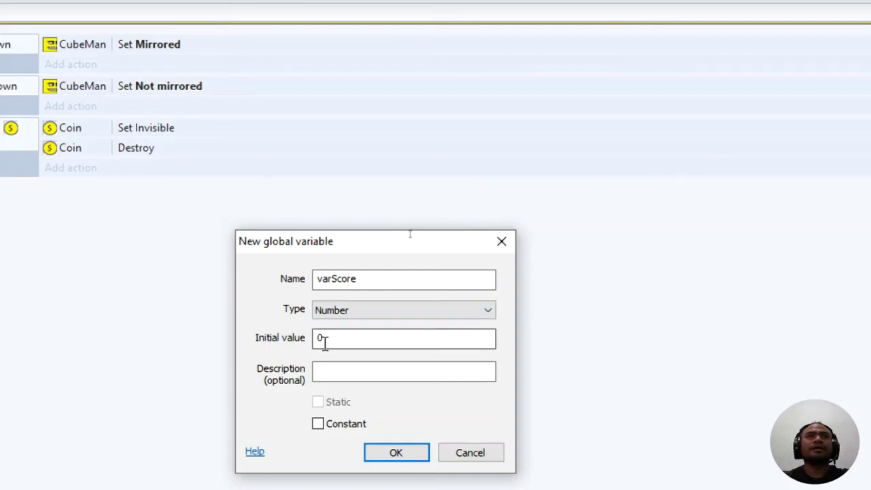
left_click(405, 453)
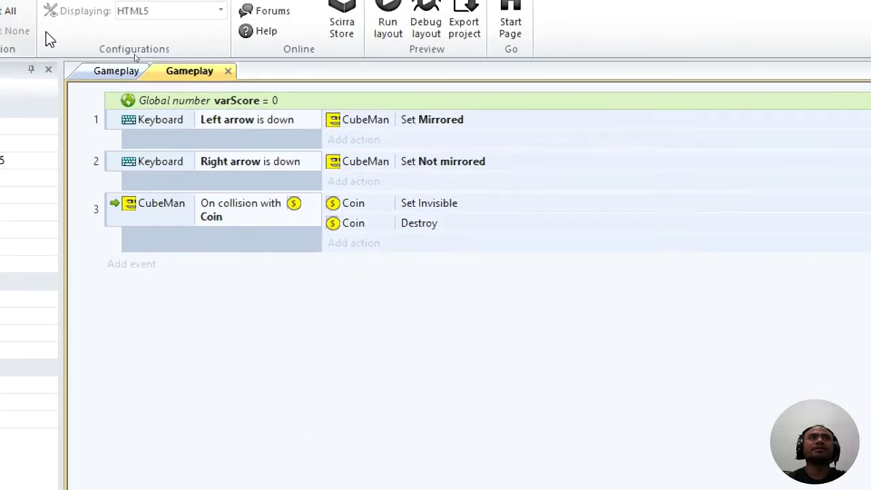
On the Gameplay layout, check which text object holds the "Score" label and which holds the "0" value
left_click(89, 36)
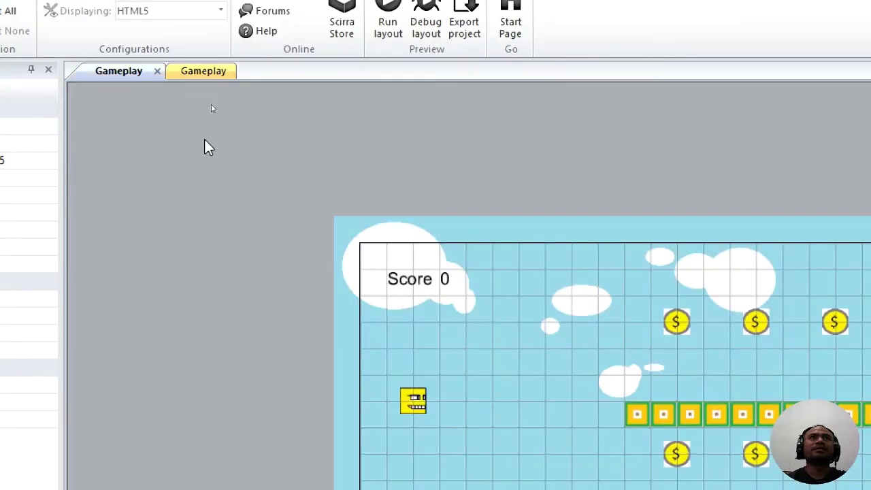
left_click(447, 279)
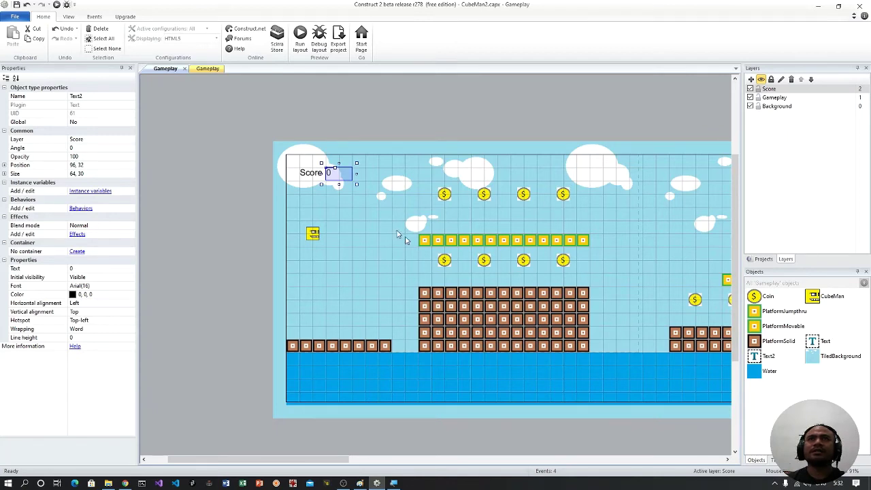
left_click(764, 357)
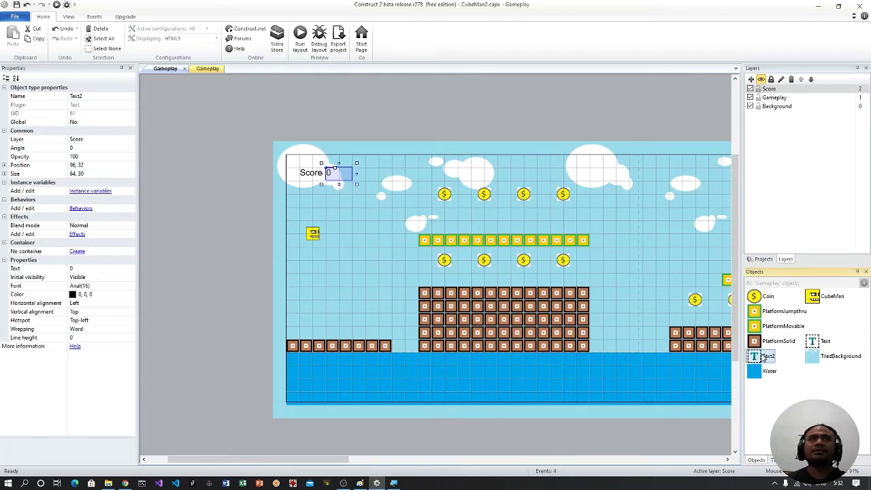
left_click(311, 172)
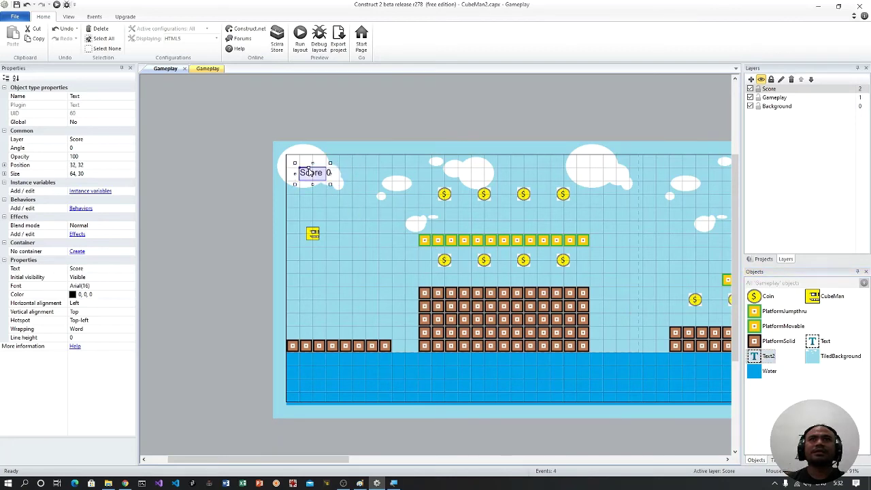
left_click(825, 341)
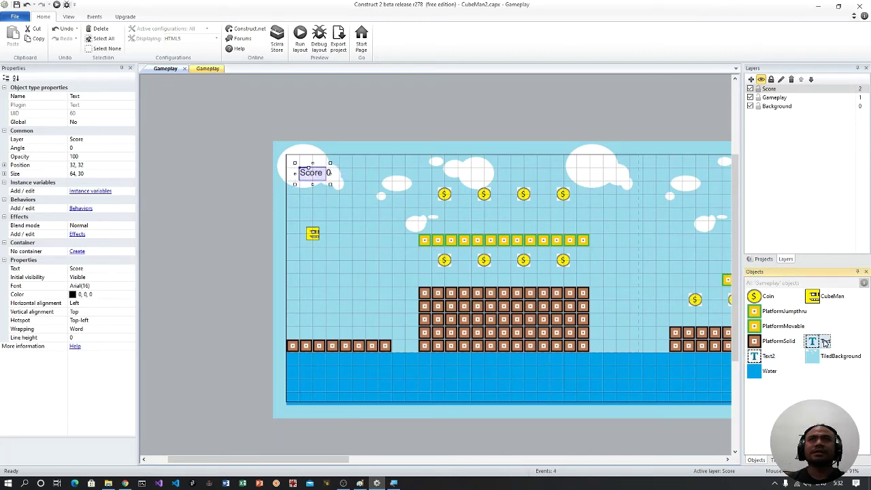
left_click(337, 175)
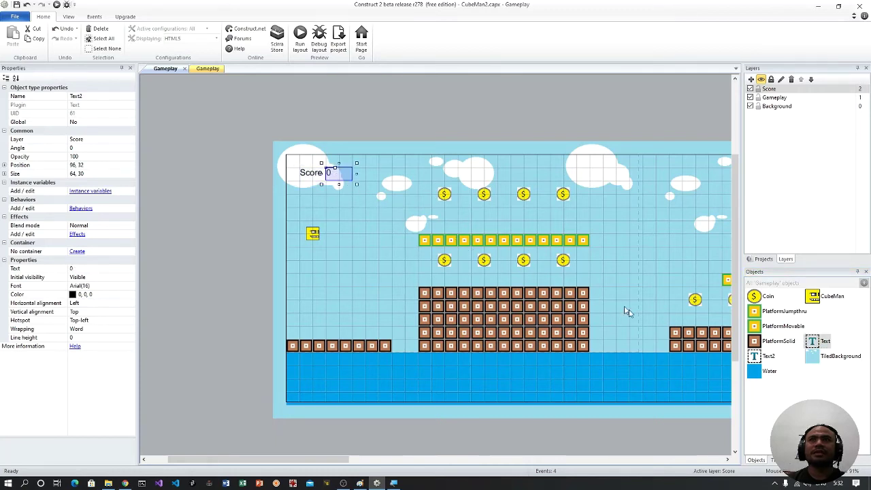
Rename the Text2 object, which holds the "0" value, as TxtScore
left_click(764, 357)
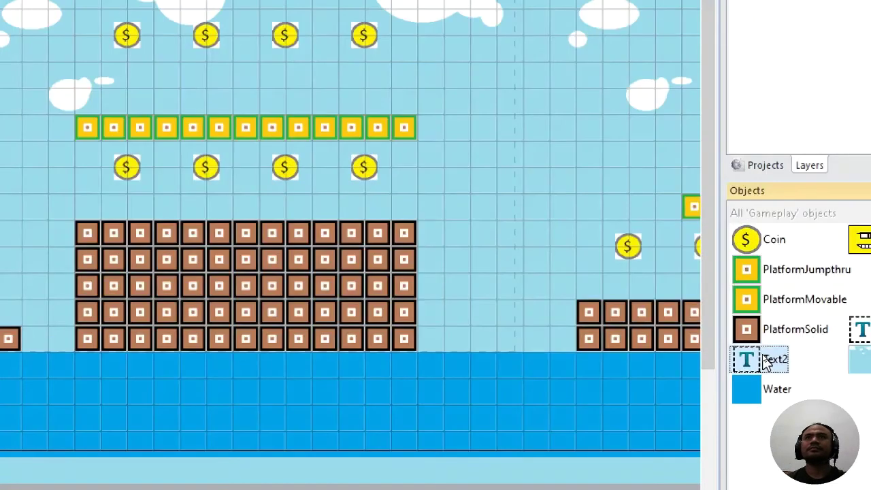
right_click(764, 359)
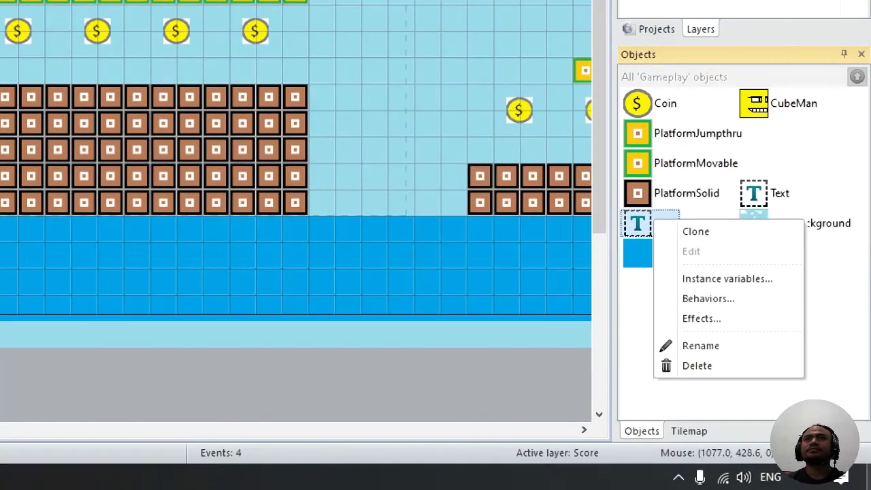
left_click(752, 348)
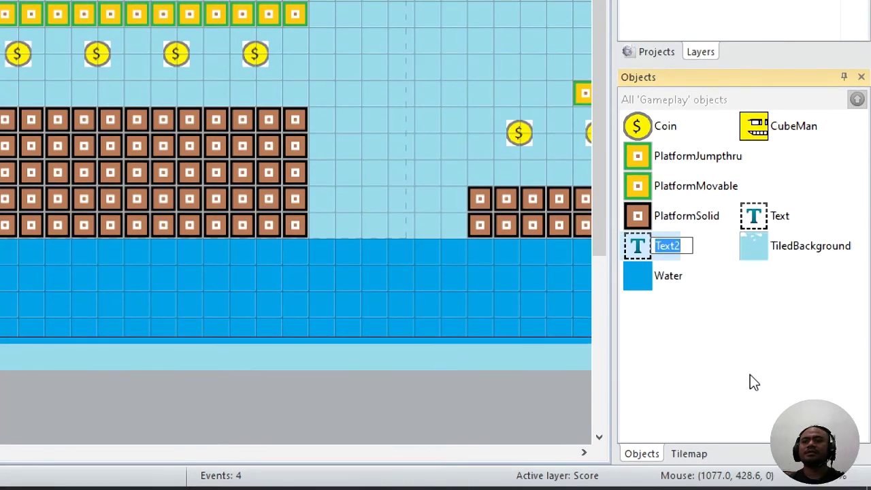
type("T")
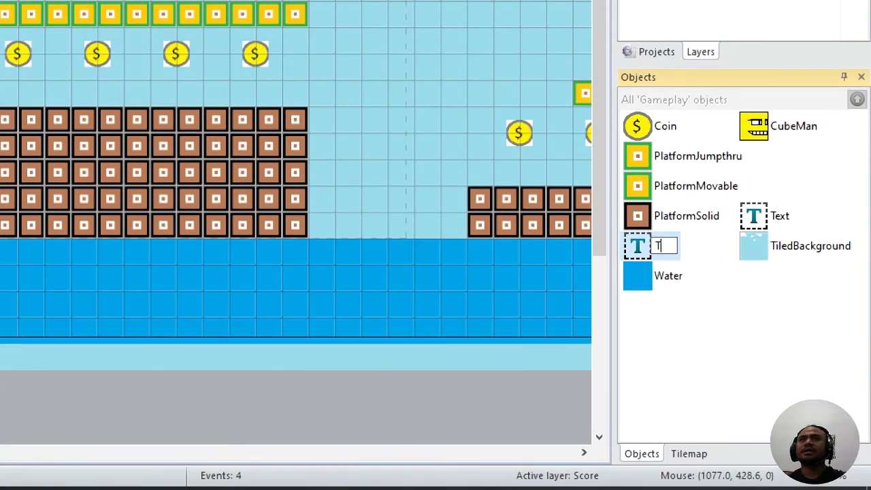
type("xtScore")
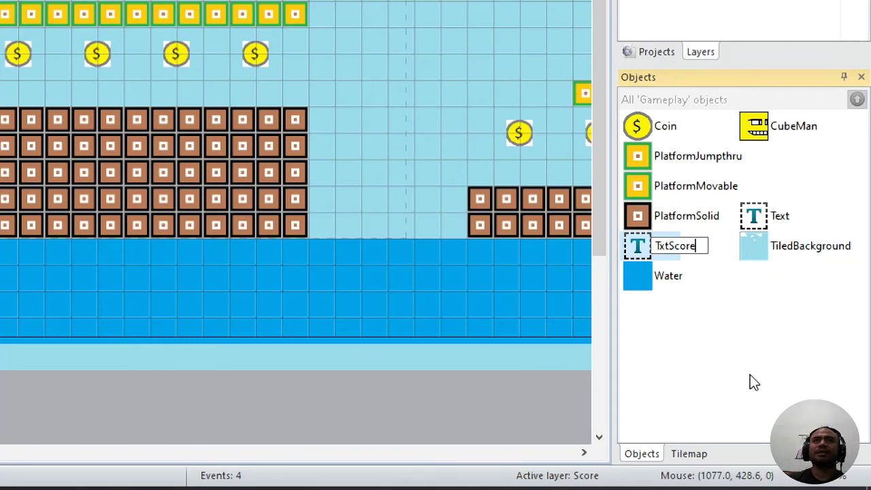
key("Return")
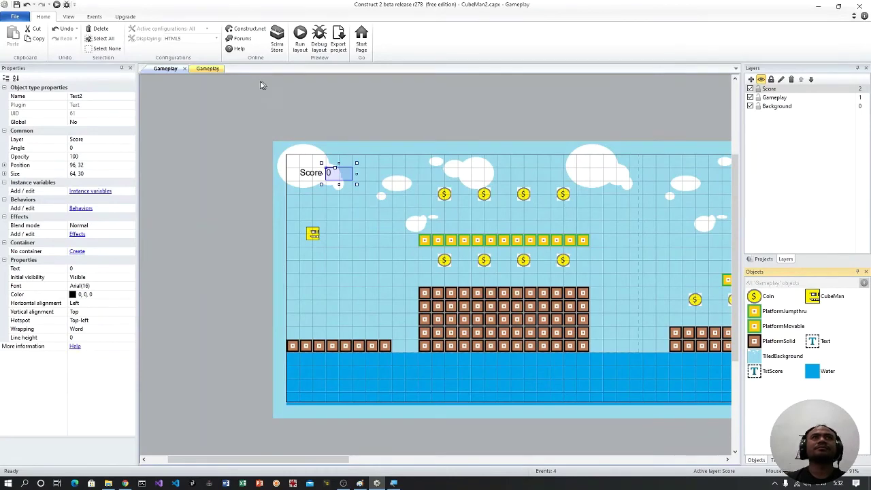
On the Gameplay event sheet, add a new event with the System condition On start of layout
left_click(211, 69)
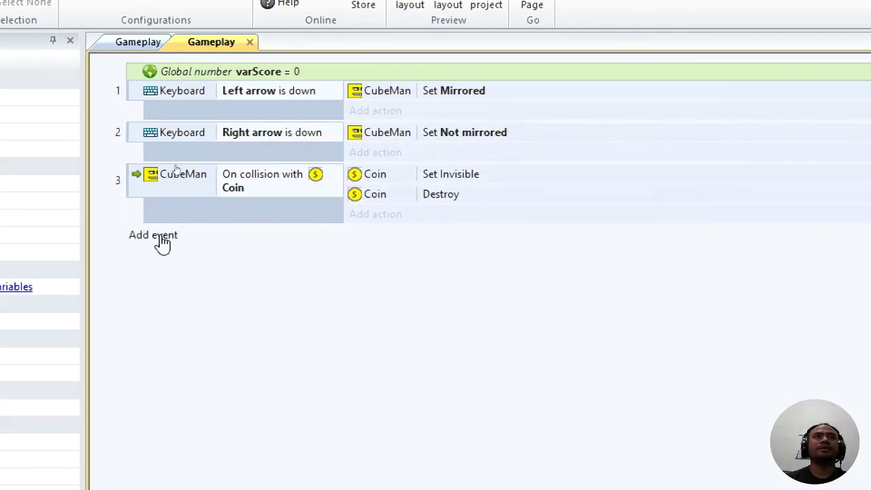
left_click(159, 239)
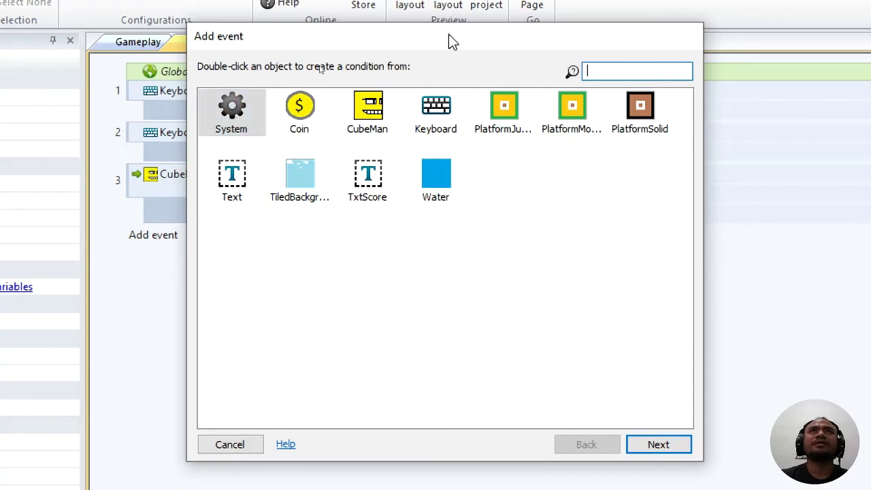
left_click_drag(449, 41, 417, 151)
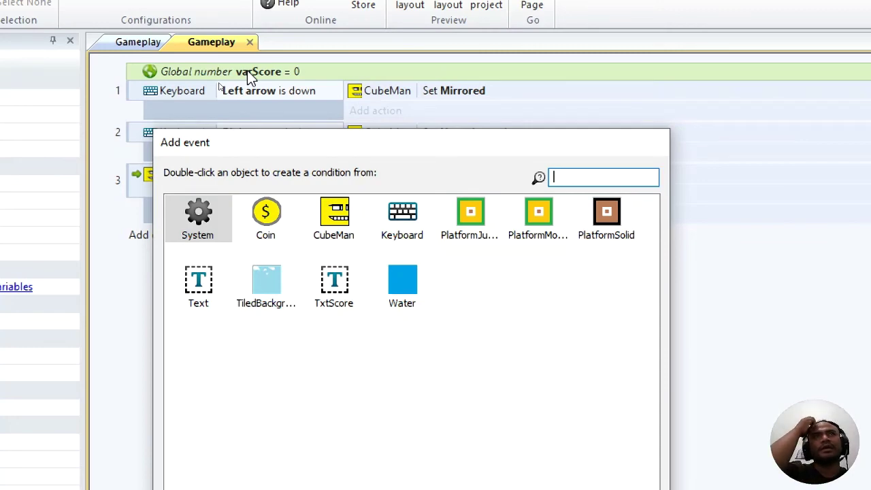
left_click_drag(321, 150, 346, 42)
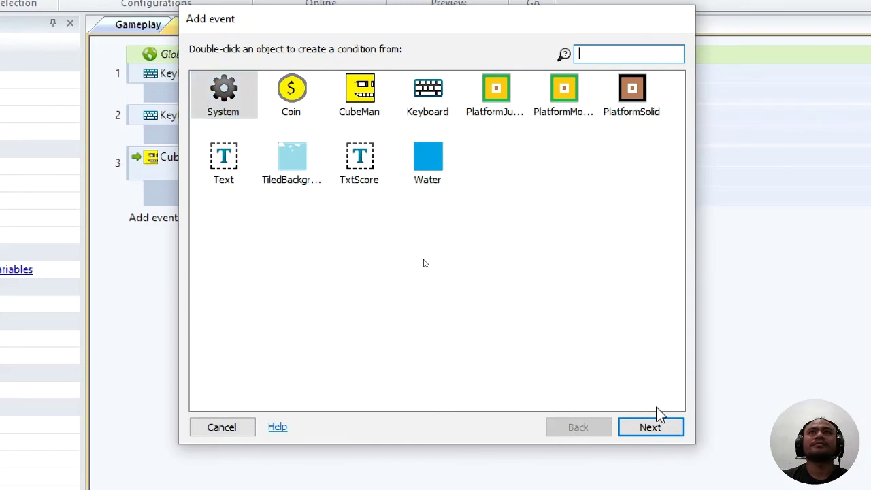
left_click(647, 428)
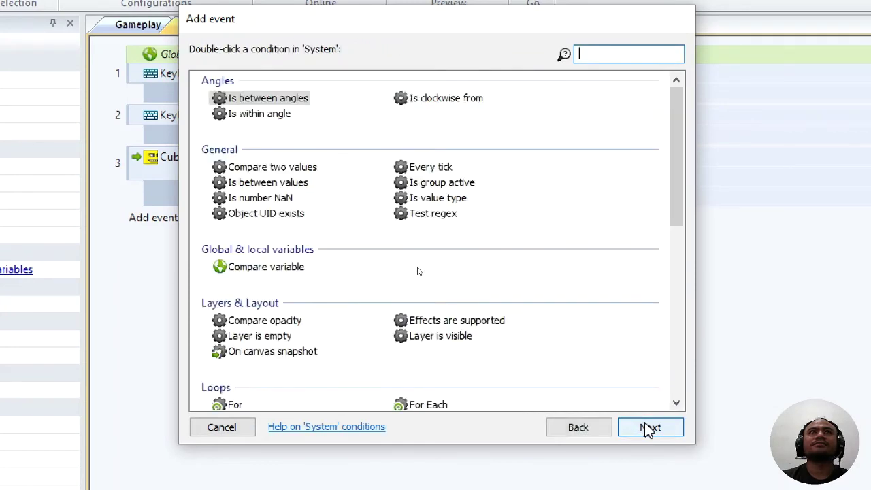
scroll(405, 332, "down", 2)
scroll(405, 332, "down", 8)
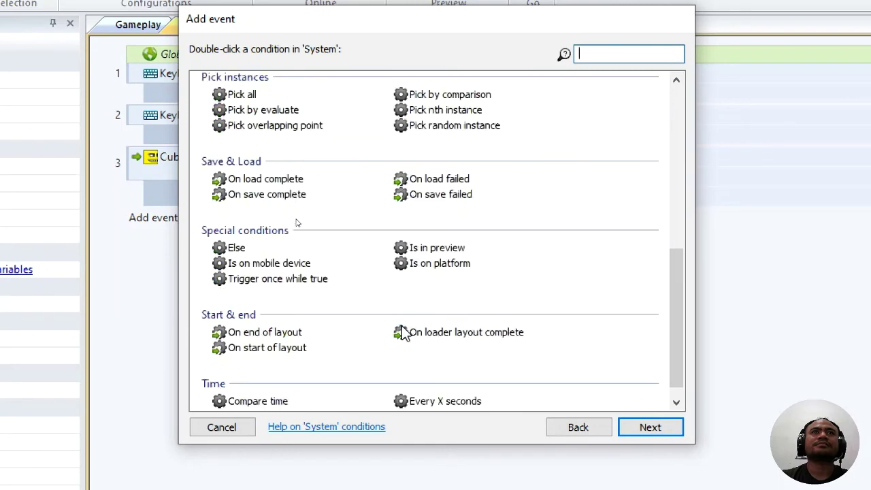
scroll(403, 331, "up", 10)
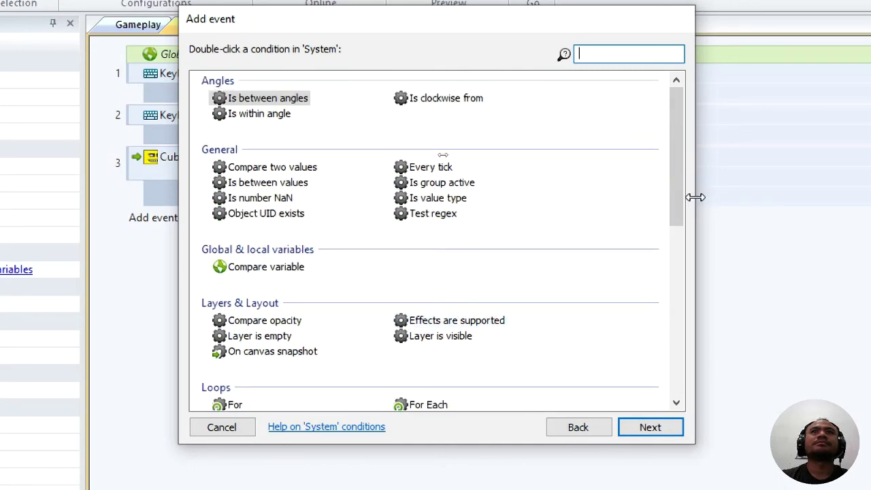
left_click_drag(675, 162, 715, 334)
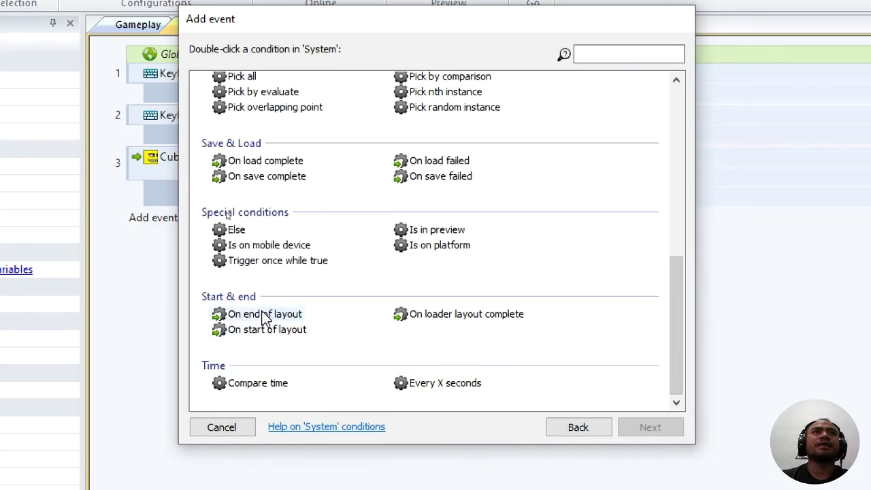
left_click(265, 331)
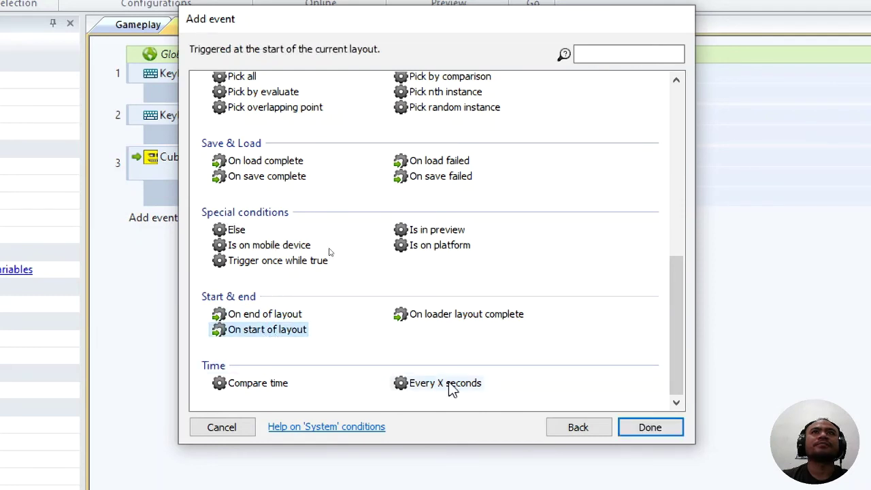
left_click(648, 429)
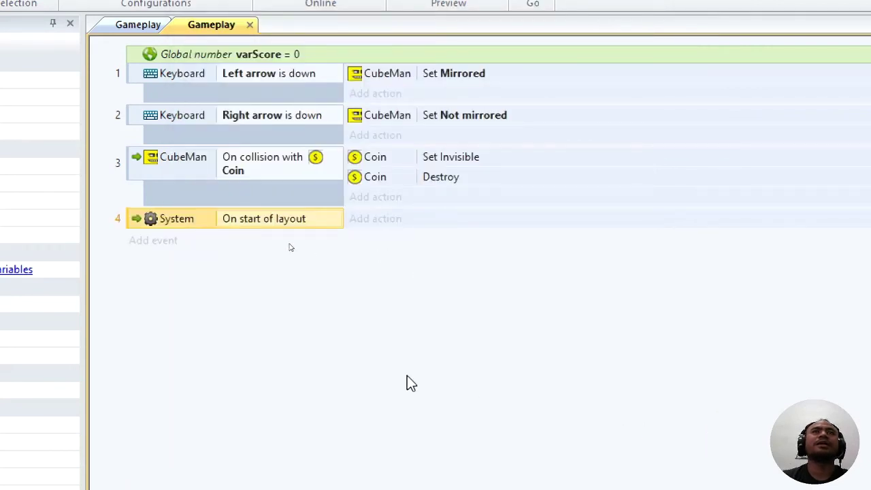
Add a TxtScore Set text action to the On start of layout event, with varScore as the text
left_click(374, 221)
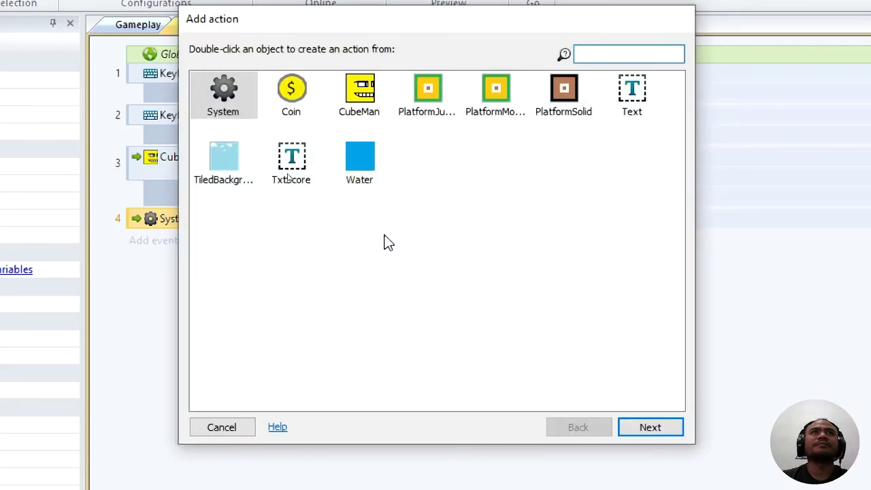
left_click(291, 162)
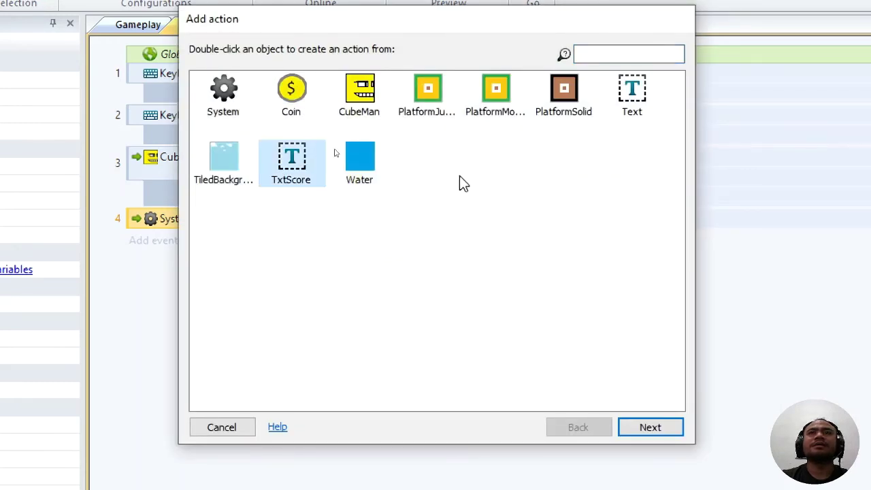
left_click(627, 423)
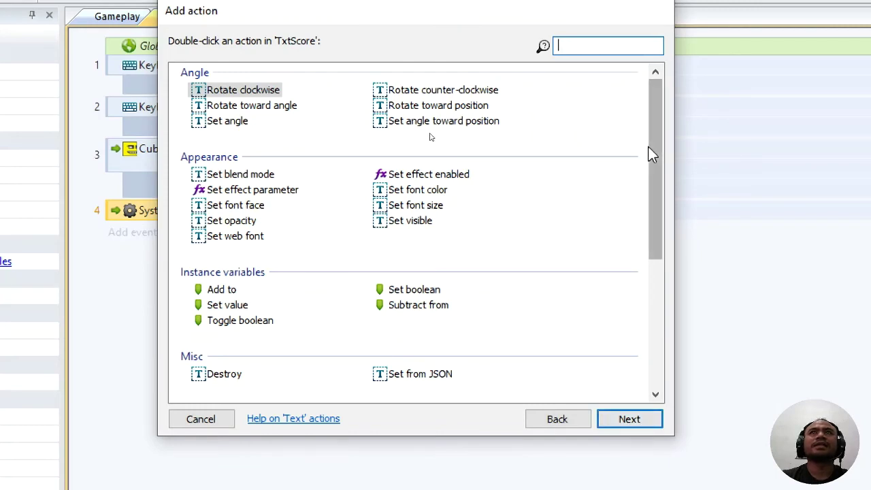
left_click_drag(650, 153, 664, 320)
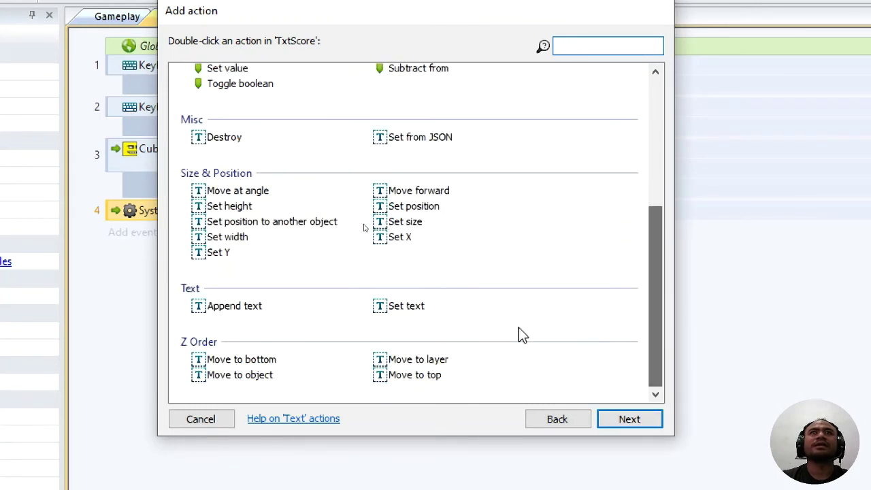
left_click(395, 306)
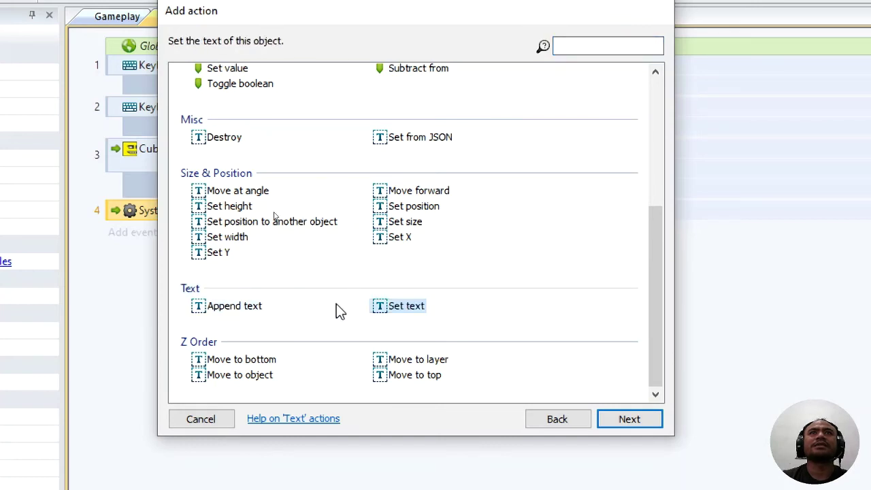
left_click(628, 419)
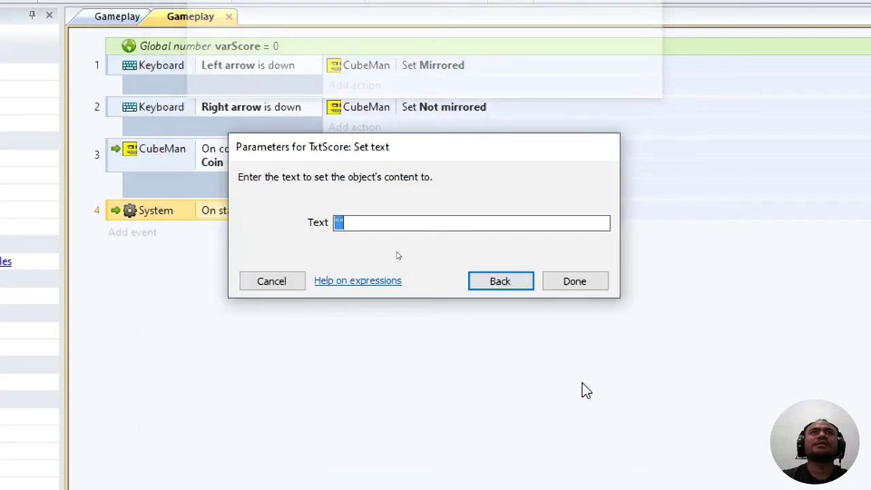
type("var")
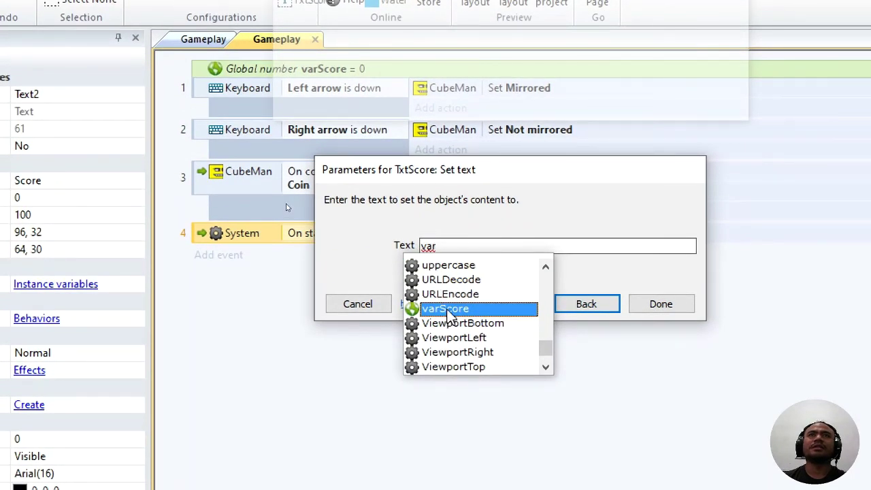
left_click(449, 310)
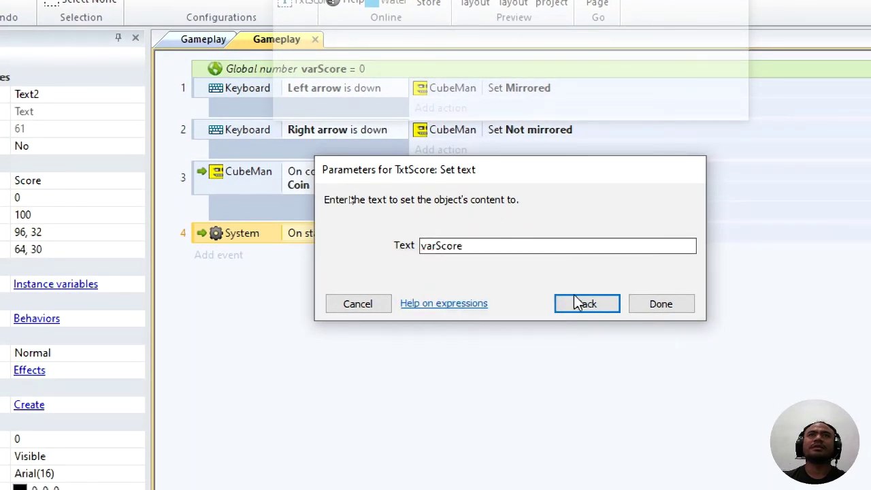
left_click(669, 307)
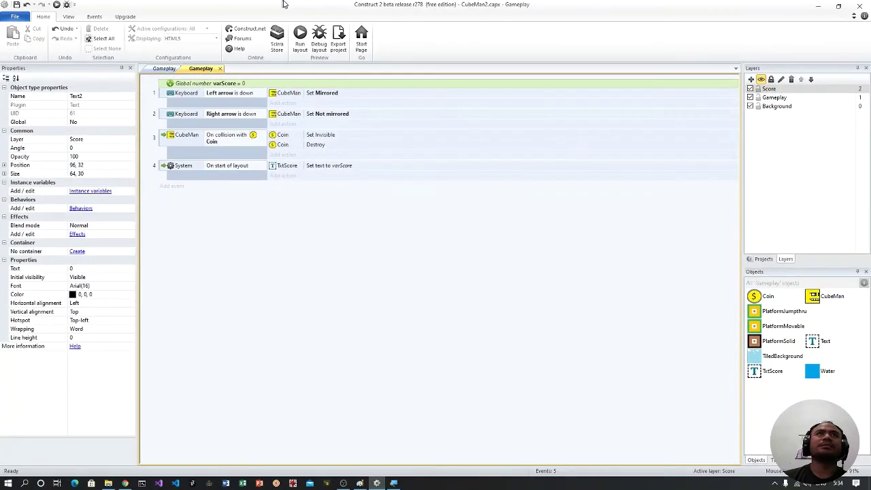
Preview the layout and move CubeMan right and left to check the score display, then return to Construct 2
left_click(300, 39)
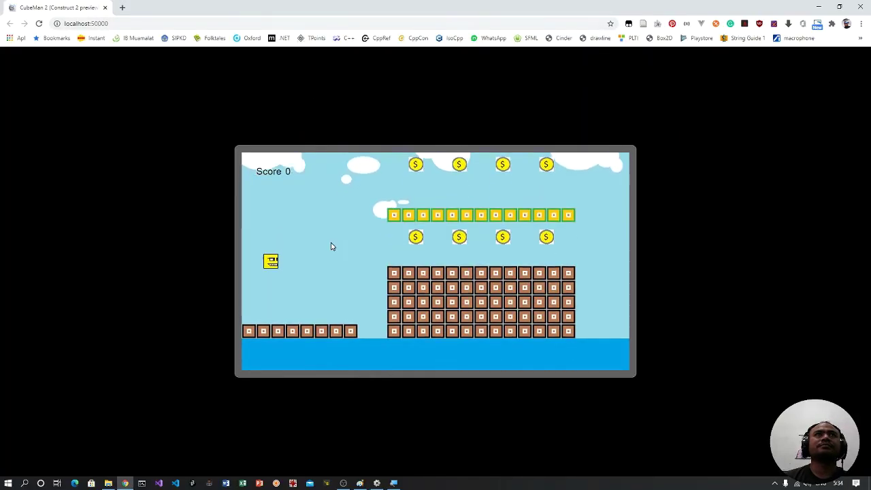
key("Right")
key("Left")
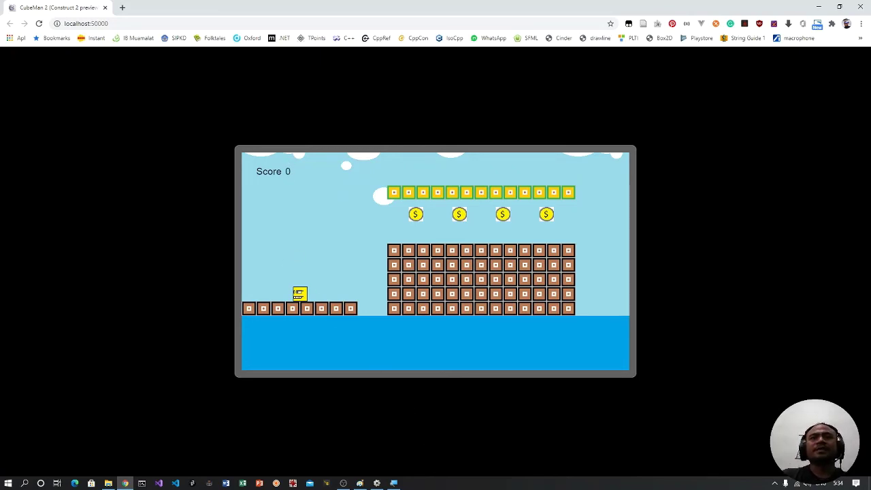
left_click(376, 484)
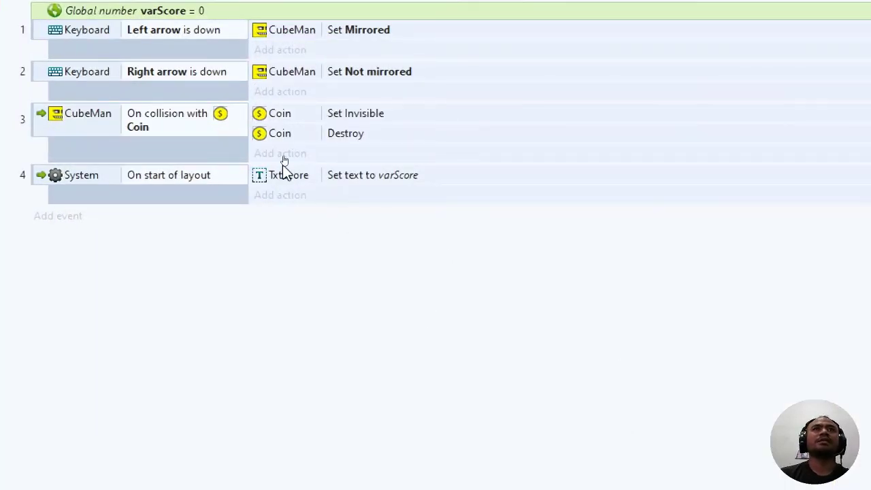
left_click(281, 156)
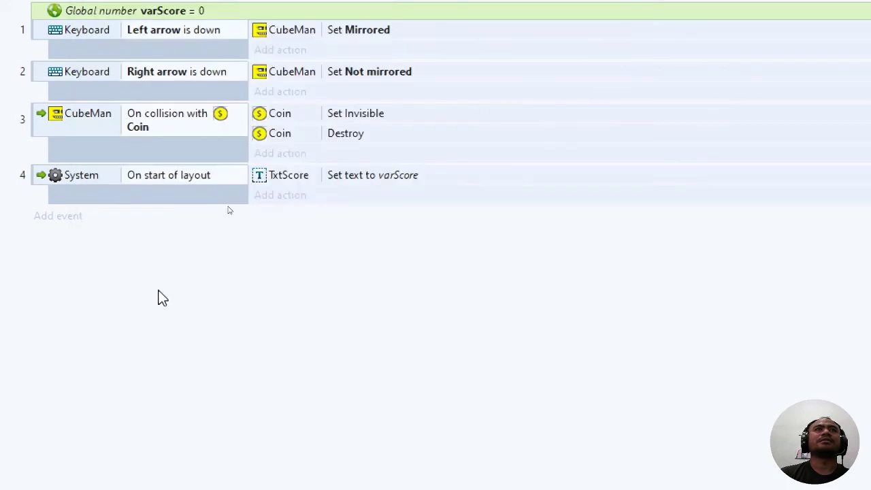
left_click(116, 388)
left_click(289, 156)
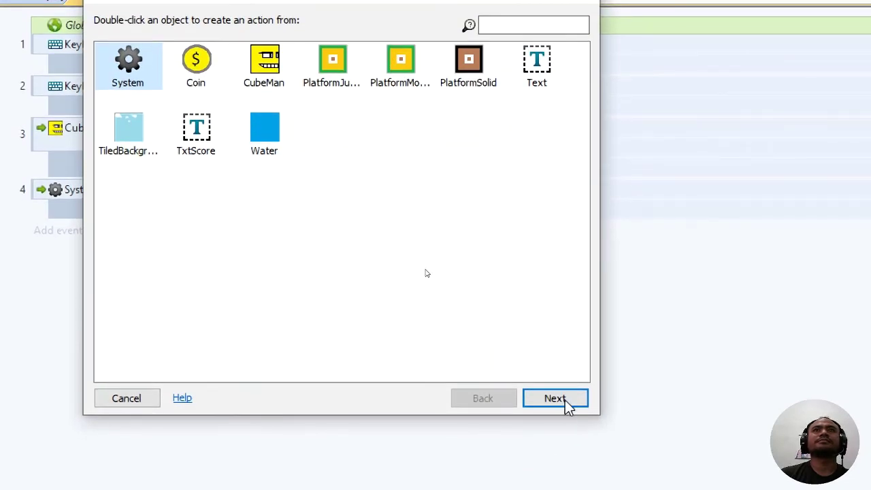
left_click(567, 400)
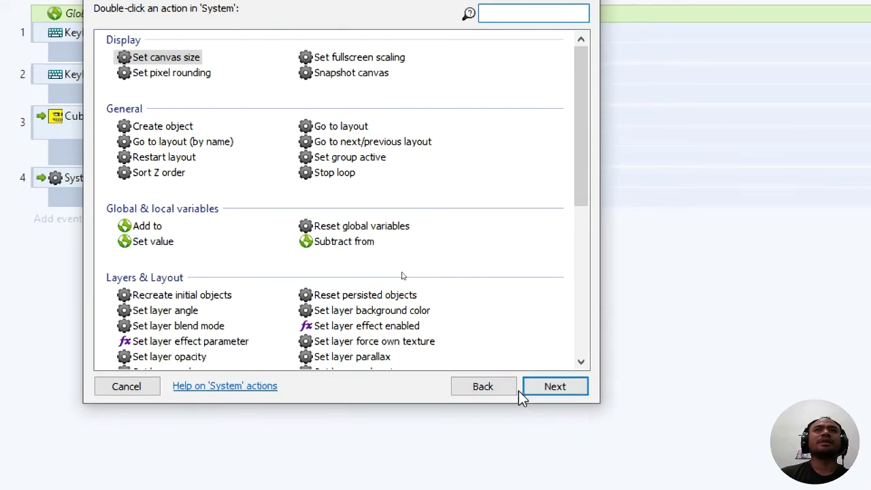
left_click(503, 387)
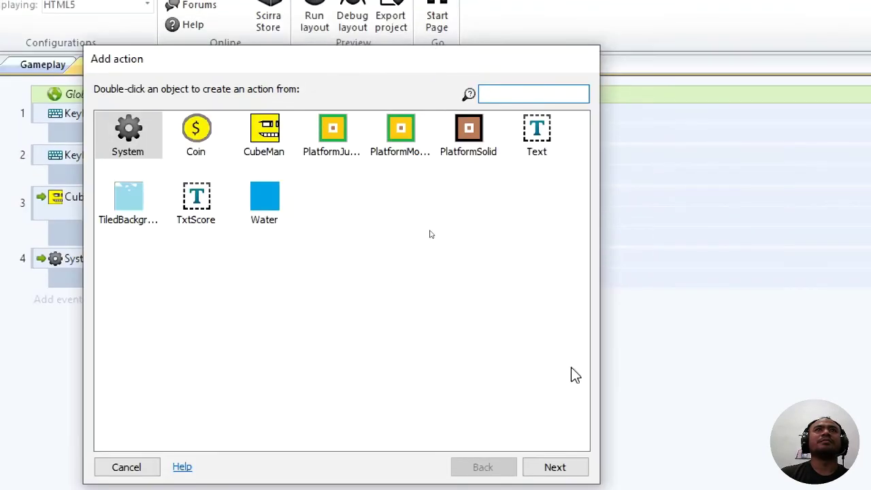
left_click(136, 467)
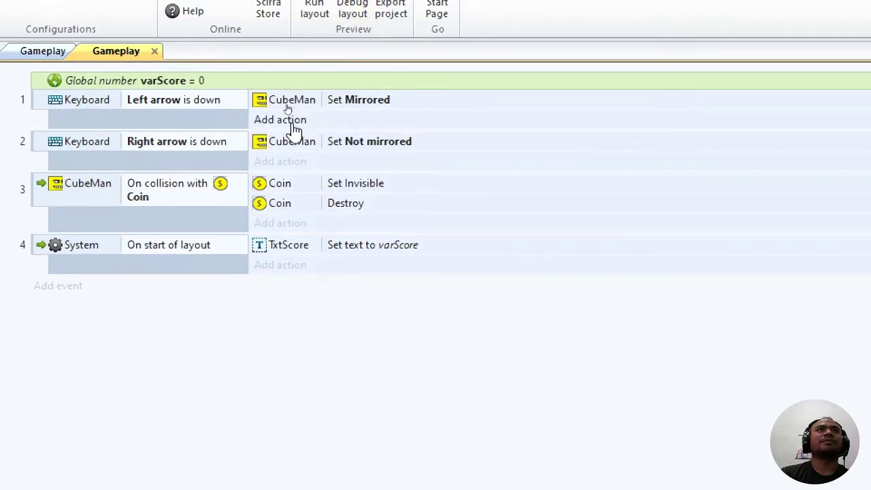
Add a System Set value action to the CubeMan collision with Coin event, setting varScore to varScore+1
left_click(272, 224)
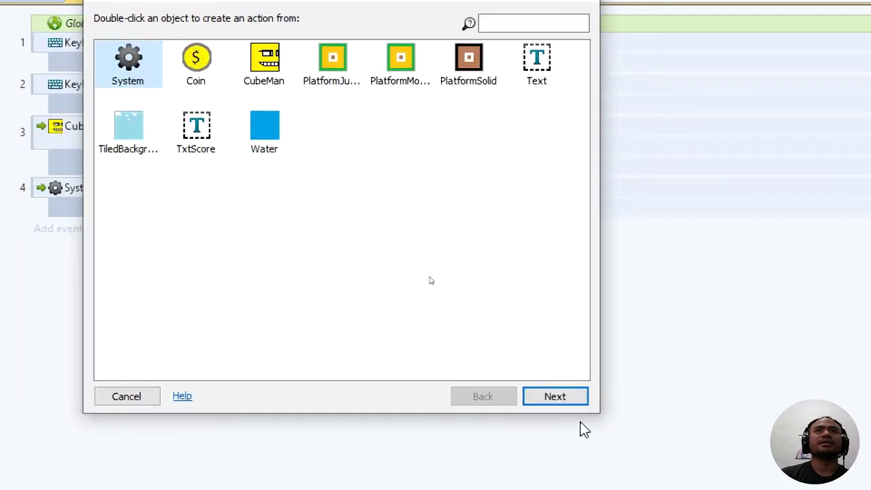
left_click(557, 454)
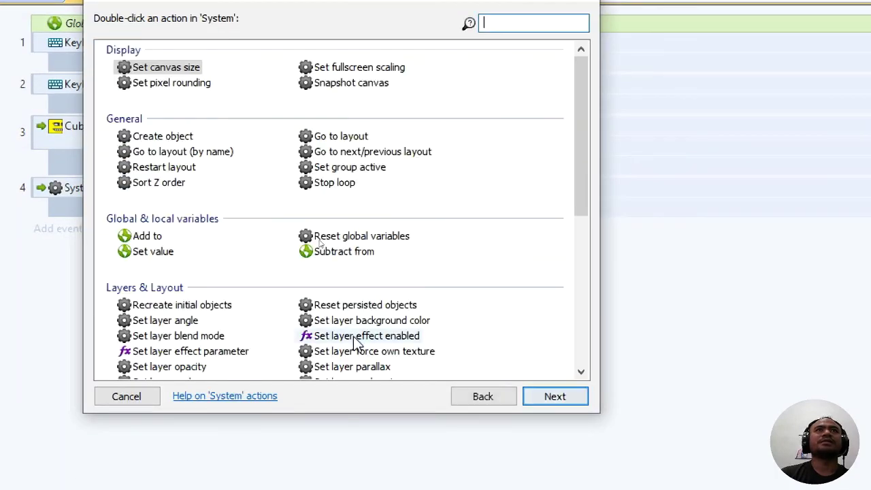
left_click(128, 256)
left_click(556, 396)
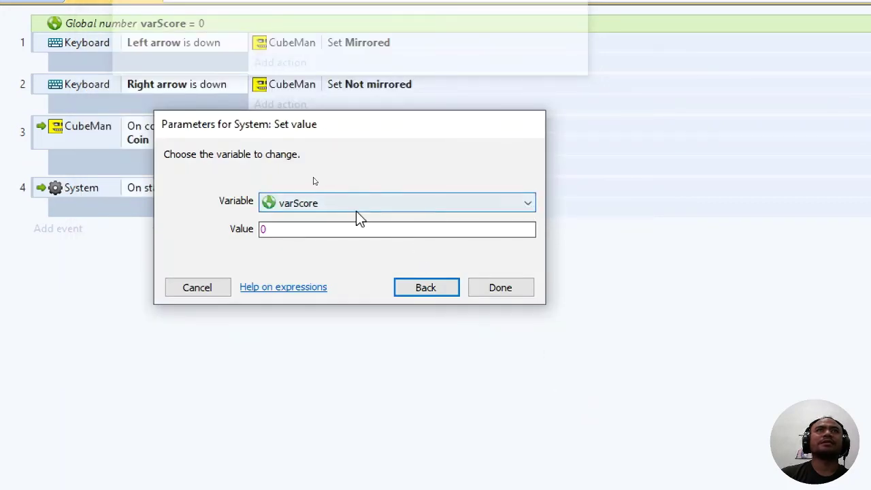
left_click(302, 229)
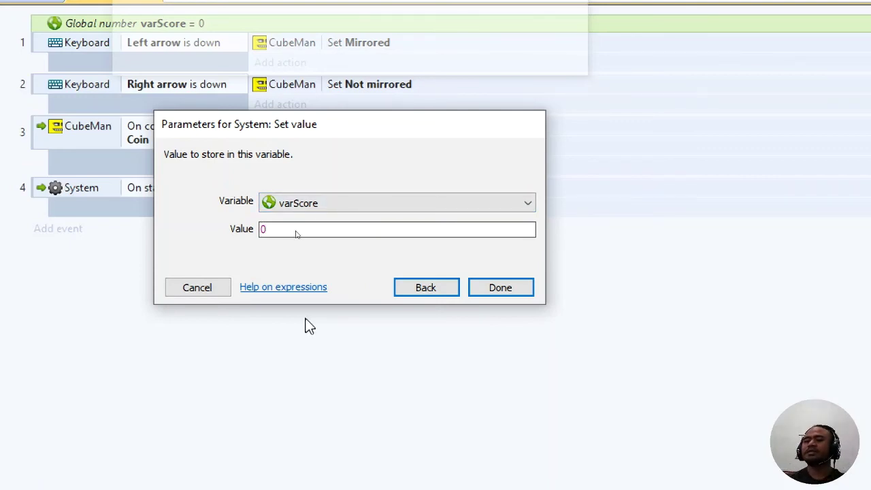
key("BackSpace")
type("var")
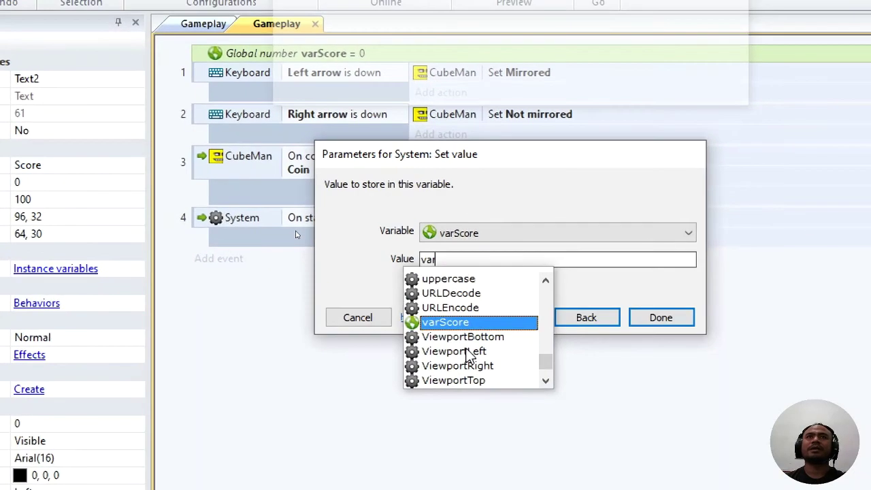
key("Return")
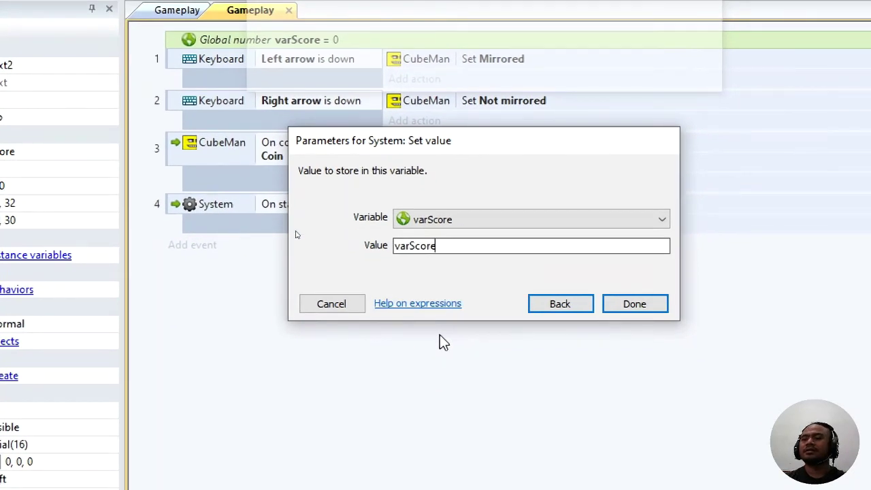
type("+1")
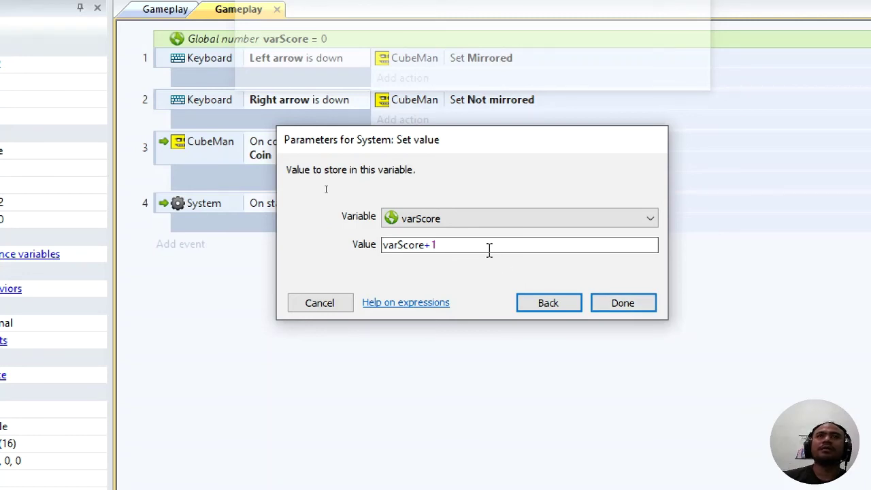
left_click(620, 304)
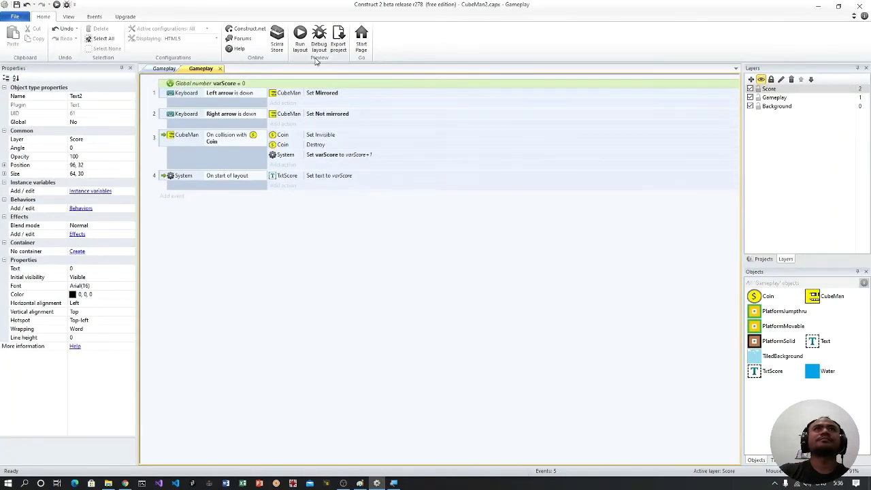
Preview the layout and collect coins on both platform levels with CubeMan to check the score display, then return to Construct 2
left_click(299, 35)
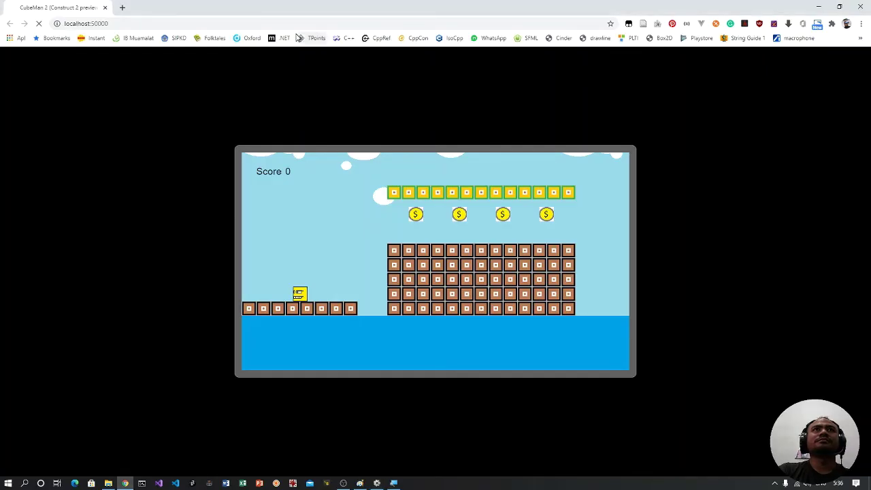
key("Right")
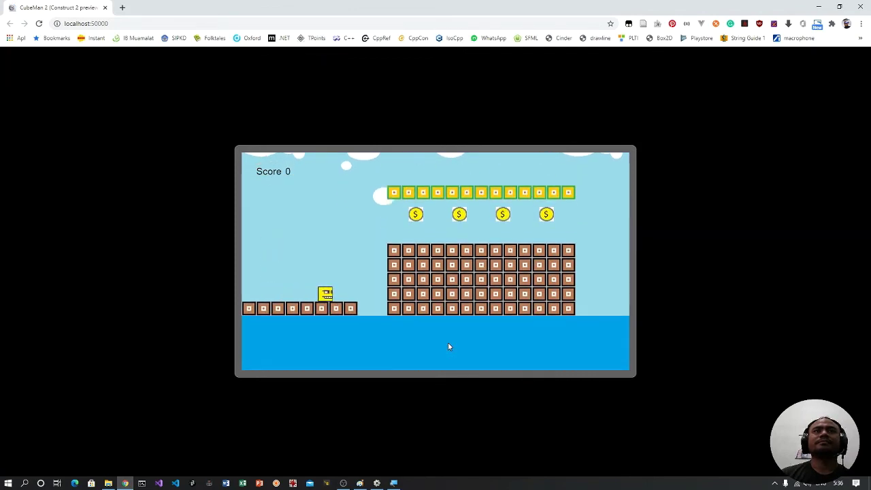
key("Up")
key("Up")
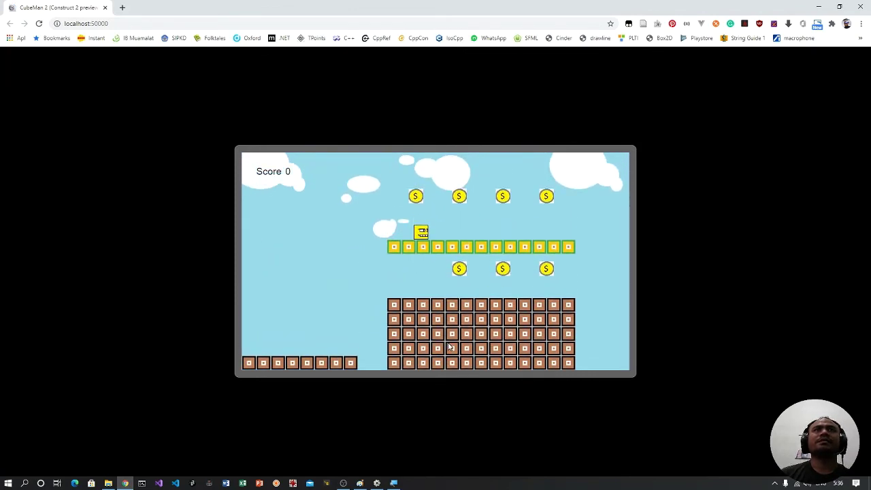
key("Up")
key("Right")
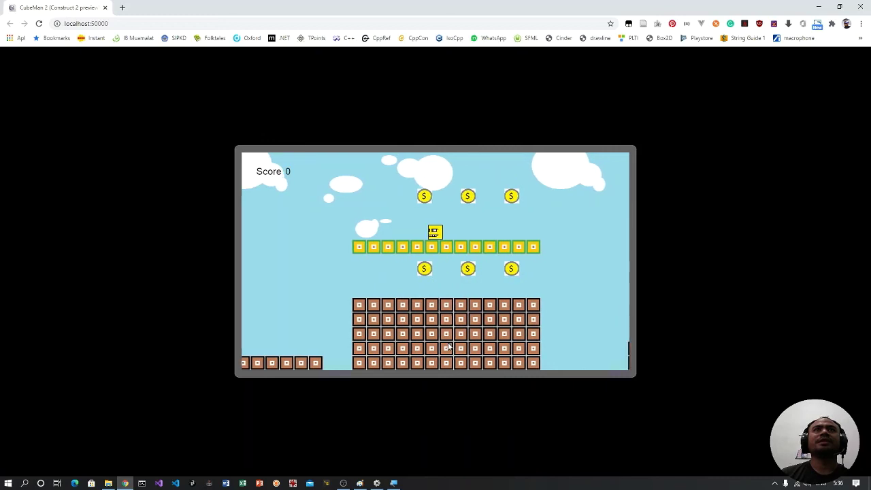
key("Left")
key("Up")
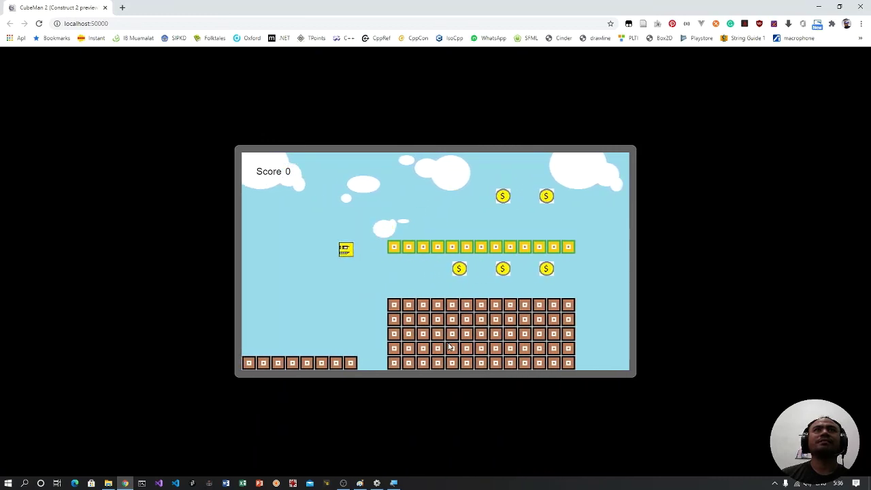
key("Up")
key("Right")
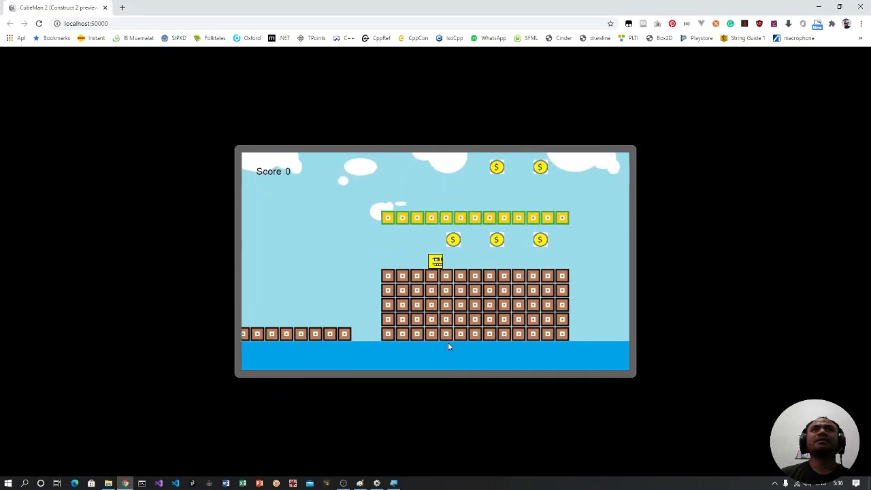
key("Up")
key("Left")
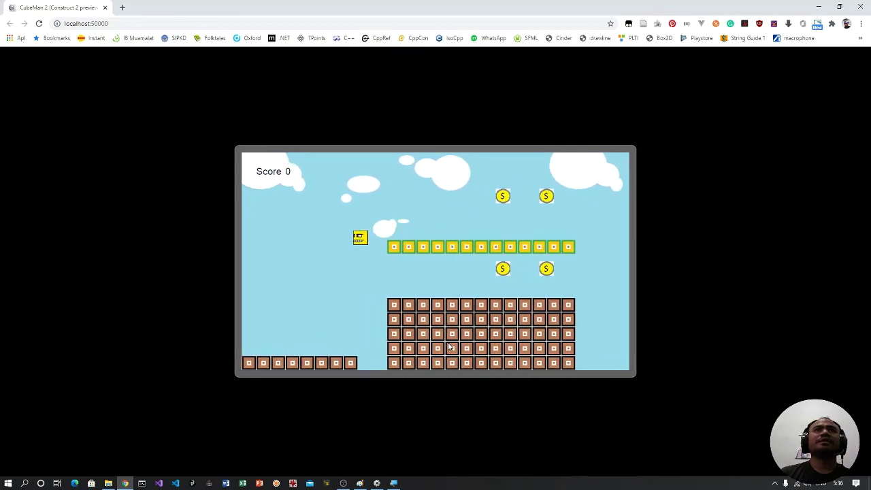
key("Up")
key("Right")
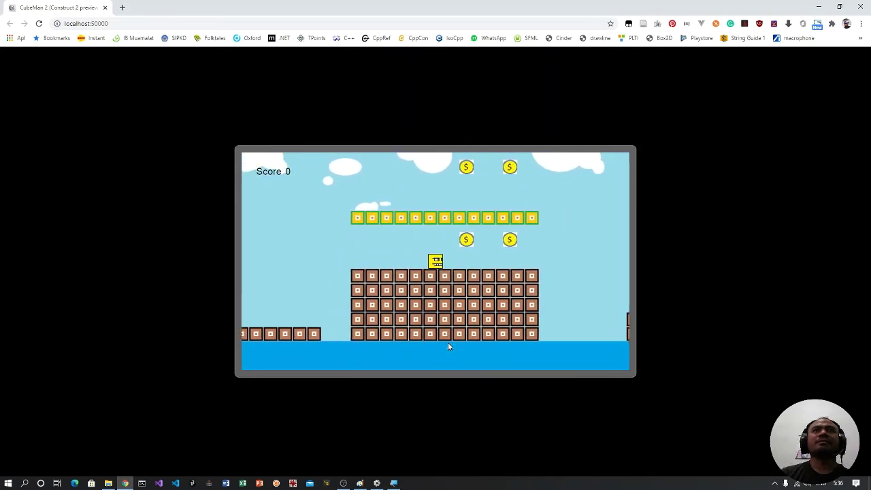
key("Up")
key("Up")
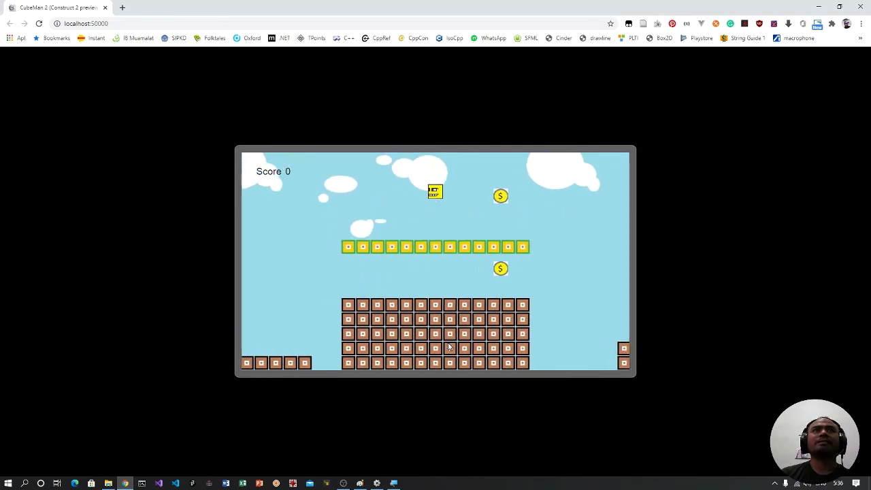
key("Left")
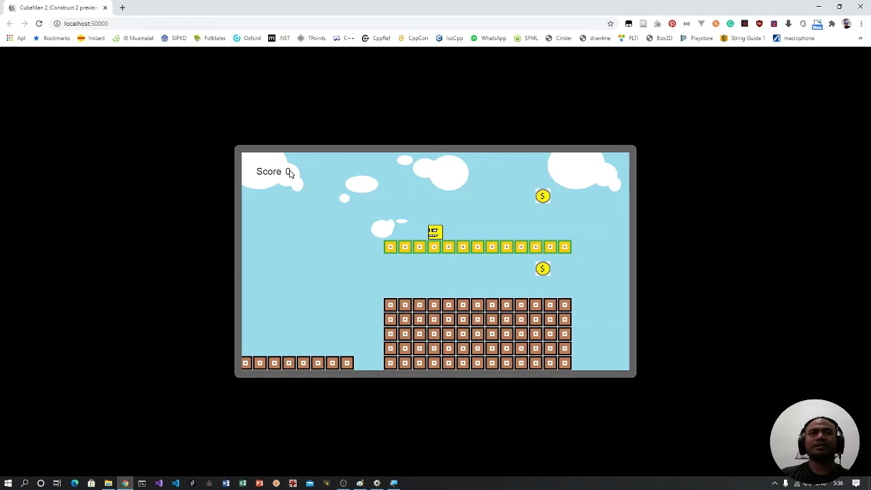
left_click(378, 481)
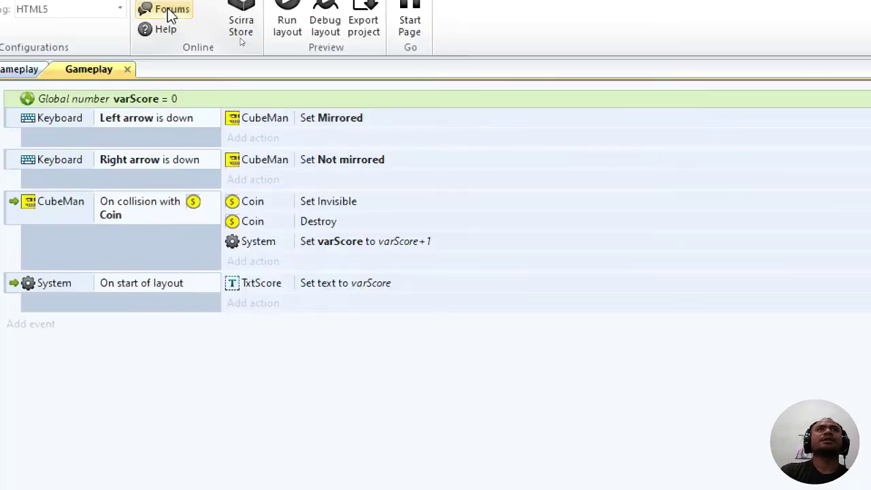
Add a TxtScore Set text action to the CubeMan collision with Coin event, with varScore as the text
left_click(262, 265)
left_click(161, 205)
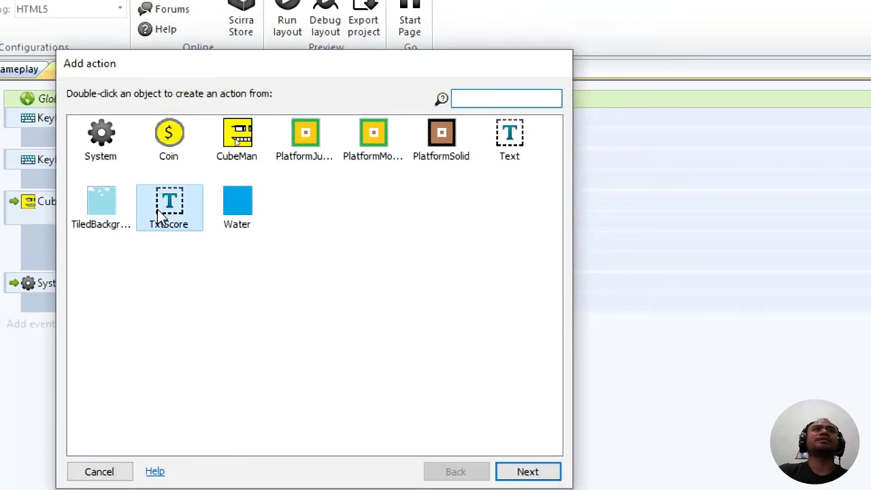
left_click(526, 439)
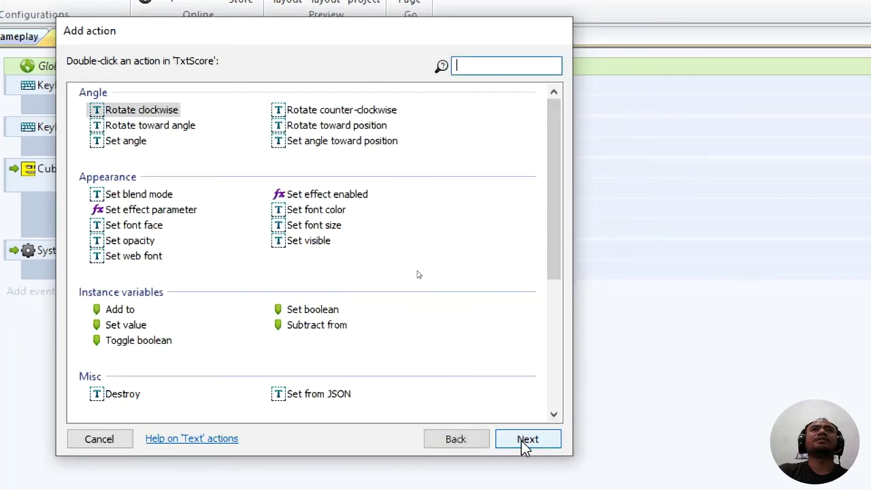
scroll(358, 402, "down", 4)
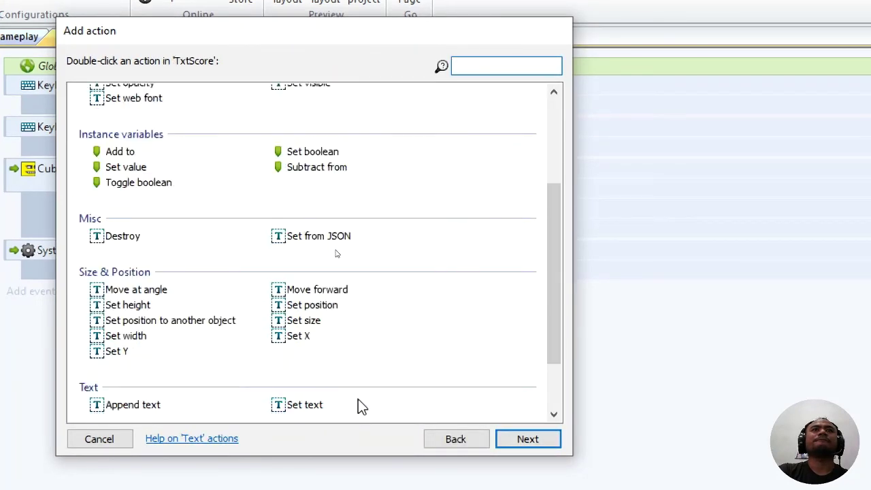
scroll(334, 397, "down", 2)
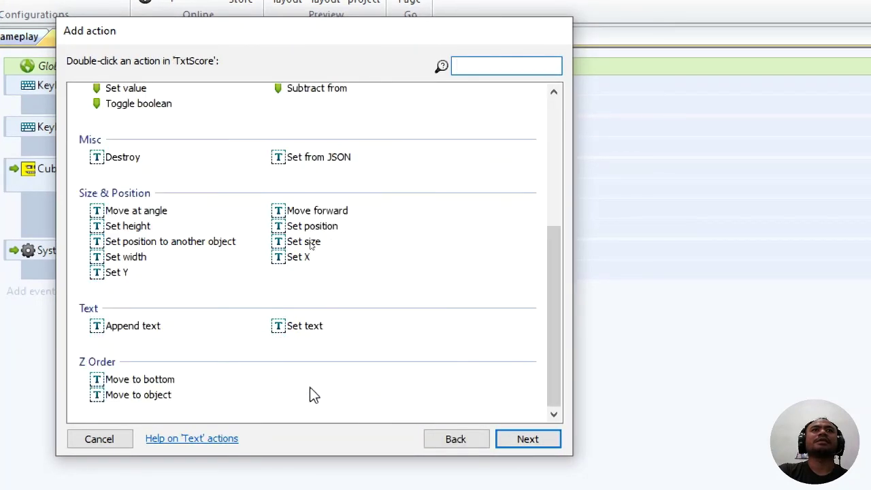
left_click(286, 326)
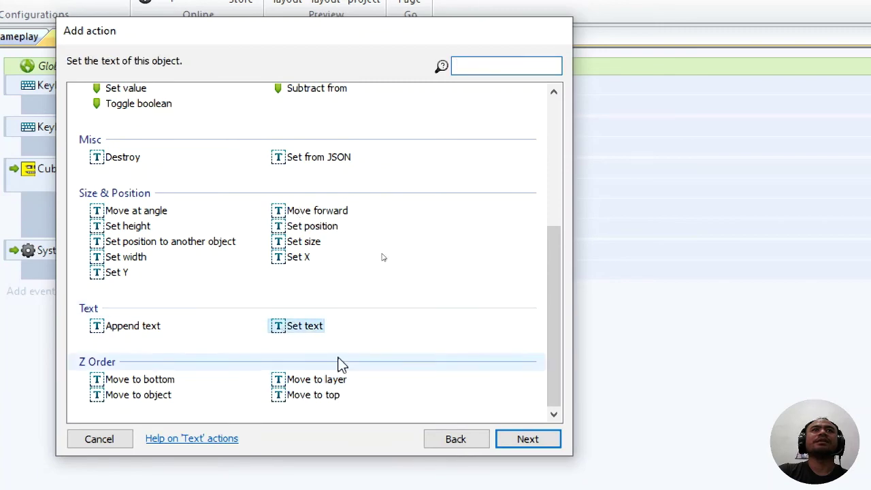
left_click(521, 440)
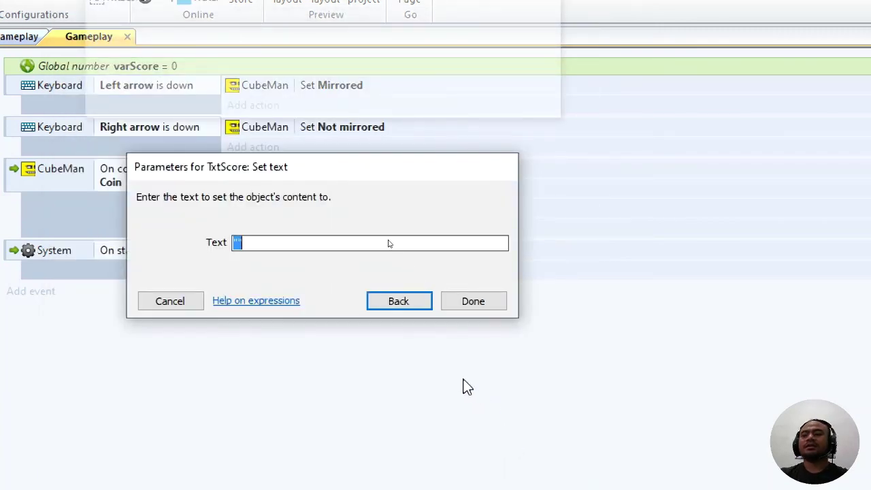
type("a")
key("BackSpace")
type("va")
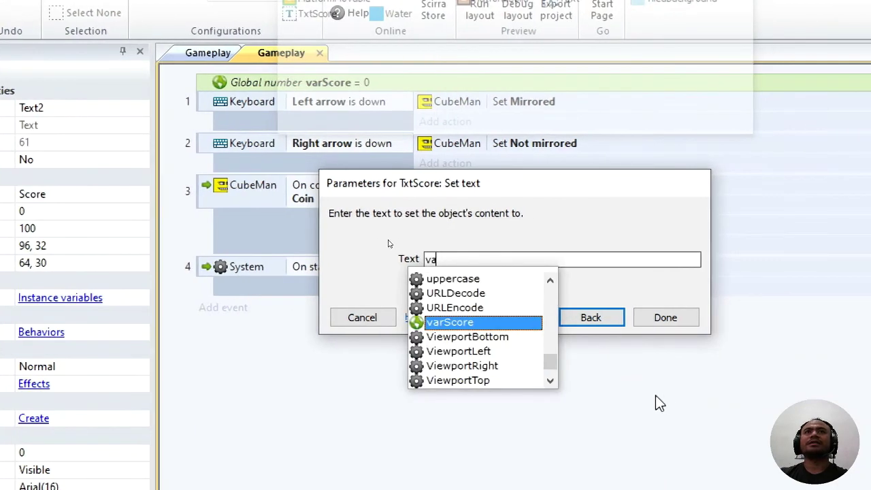
type("r")
key("Return")
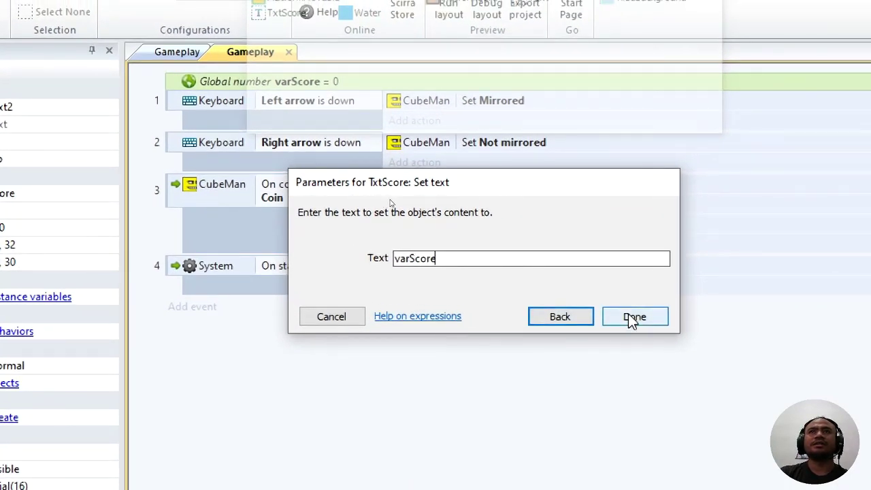
left_click(633, 318)
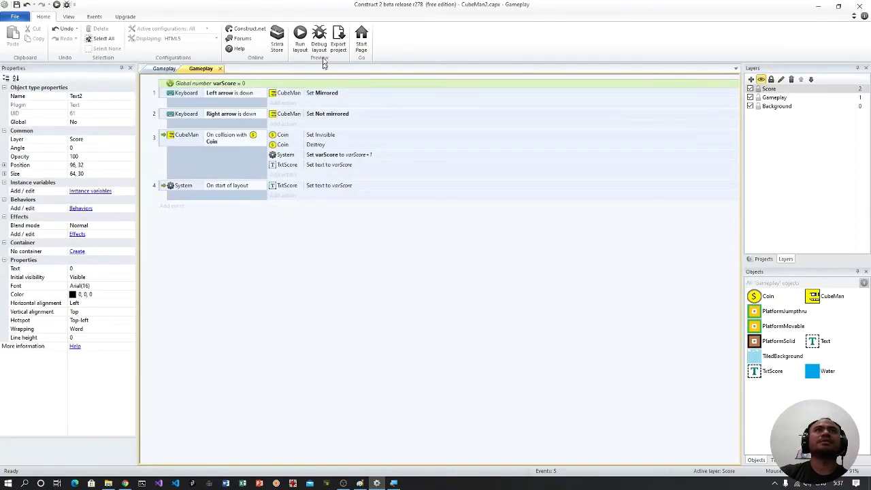
Preview the layout and collect coins above and below the long jump-through platform with CubeMan to check the score display
left_click(300, 39)
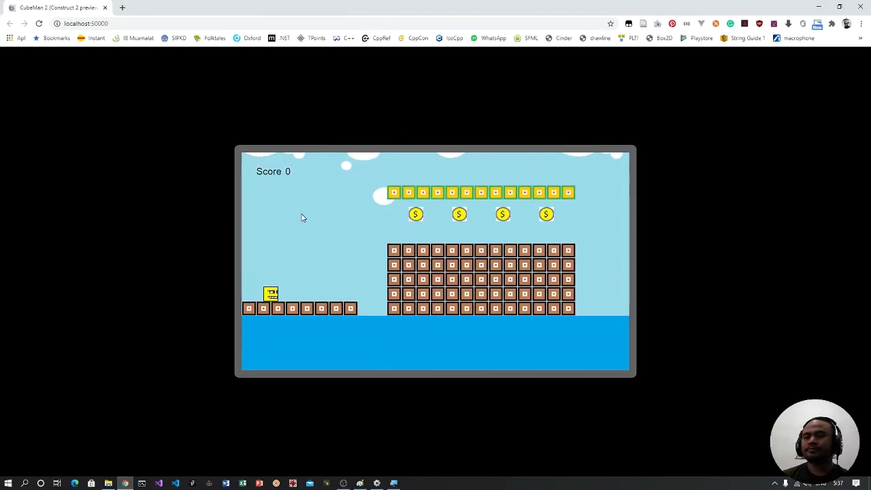
key("Right")
key("Up")
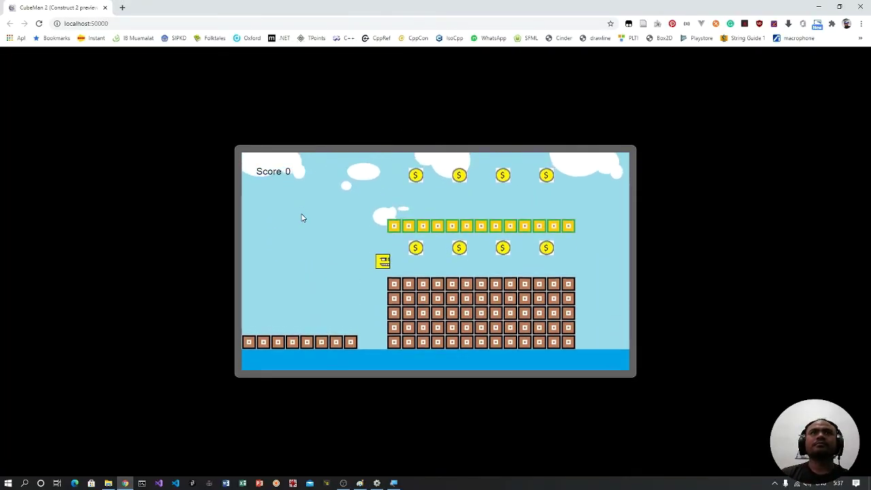
key("Left")
key("Up")
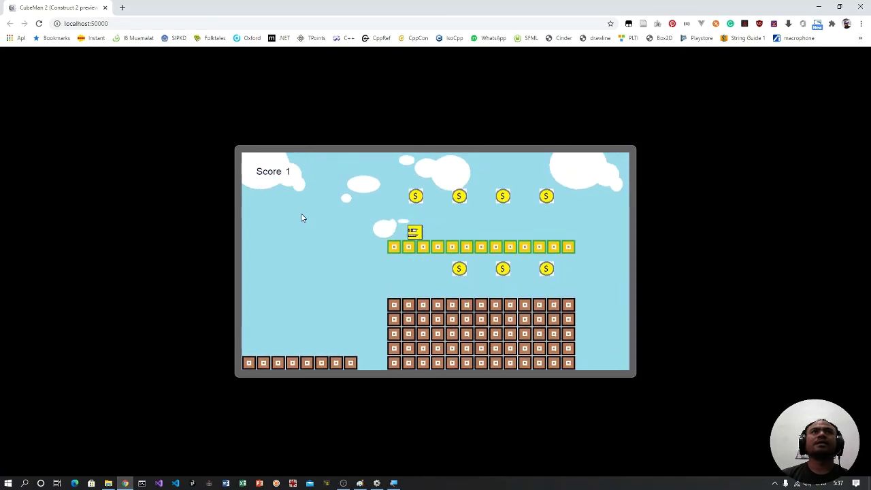
key("Right")
key("Up")
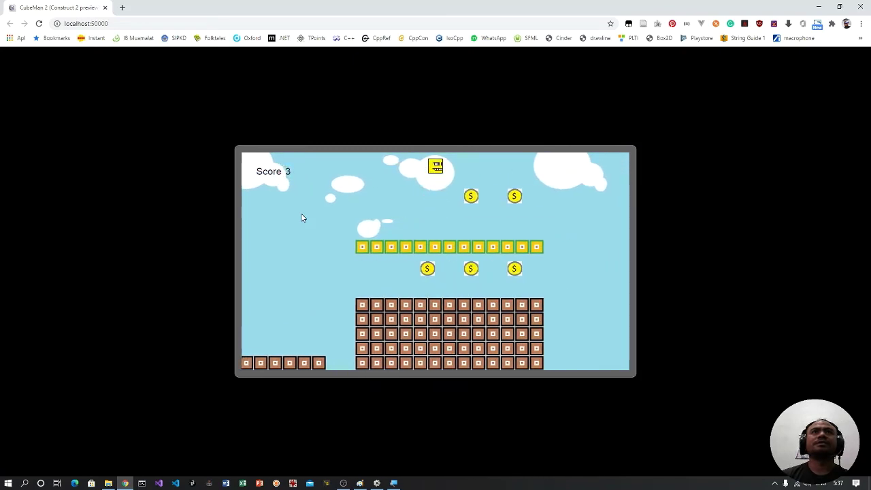
key("Right")
key("Up")
key("Left")
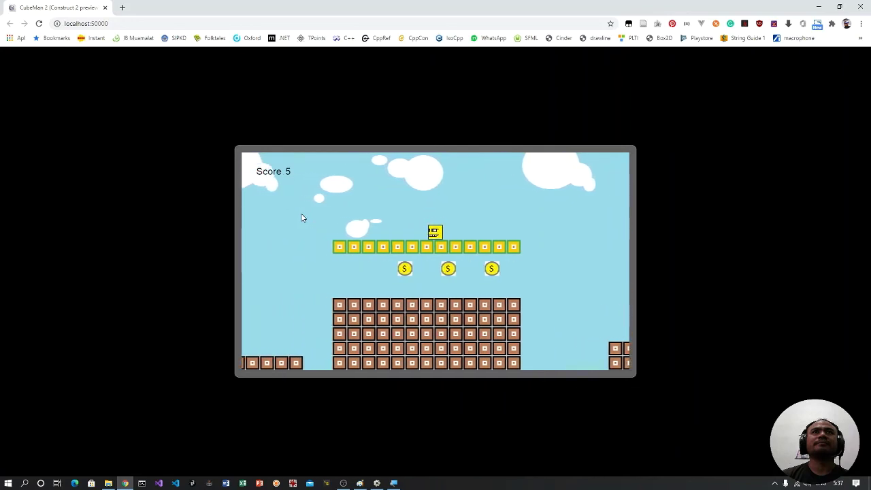
key("Right")
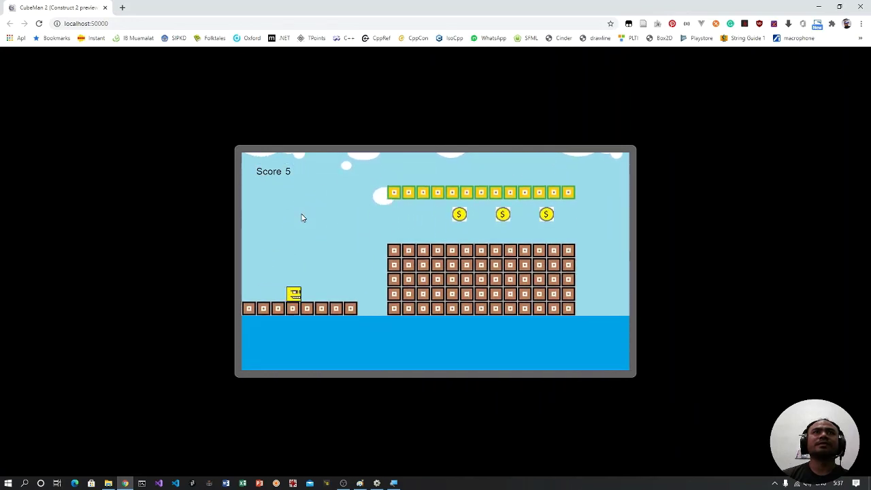
key("Right")
key("Up")
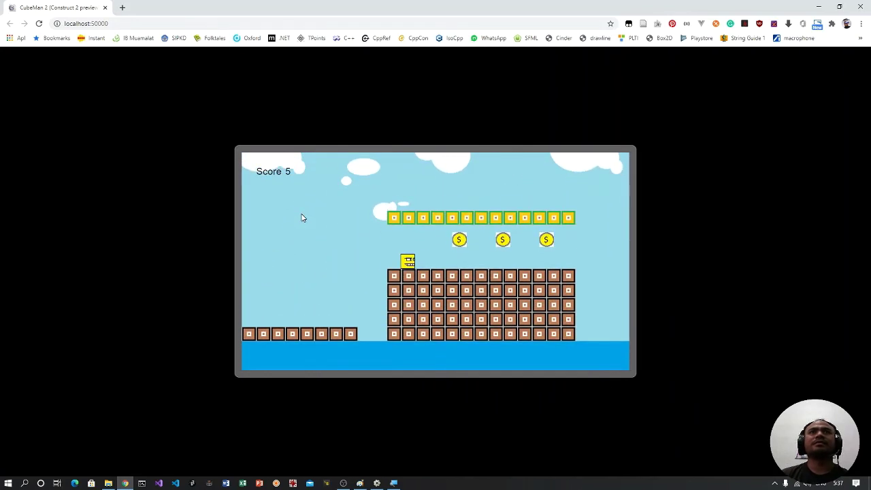
key("Up")
key("Left")
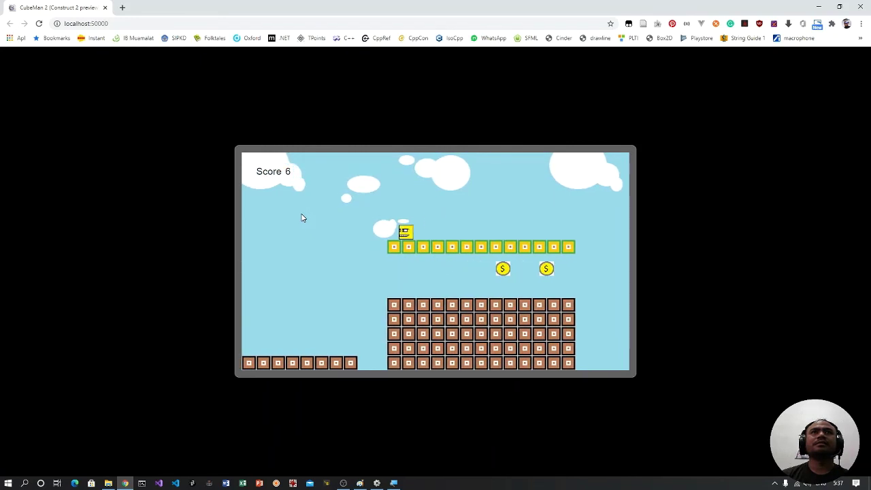
key("Right")
key("Up")
key("Right")
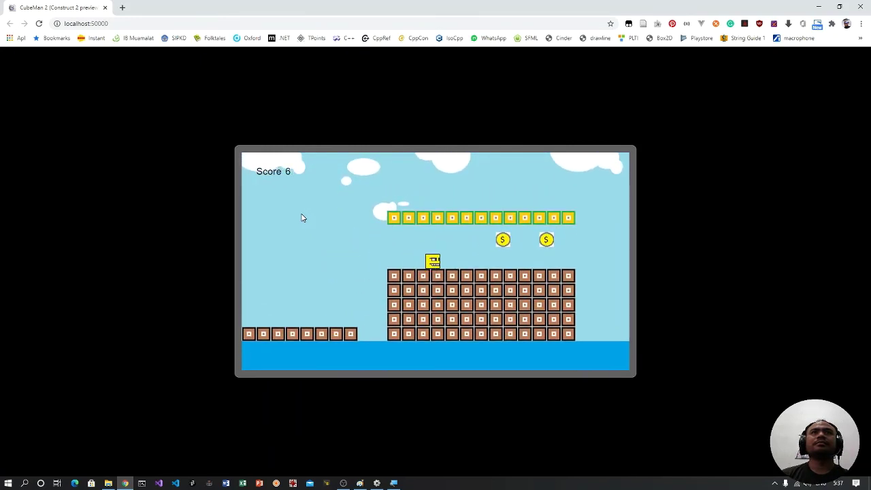
key("Up")
key("Right")
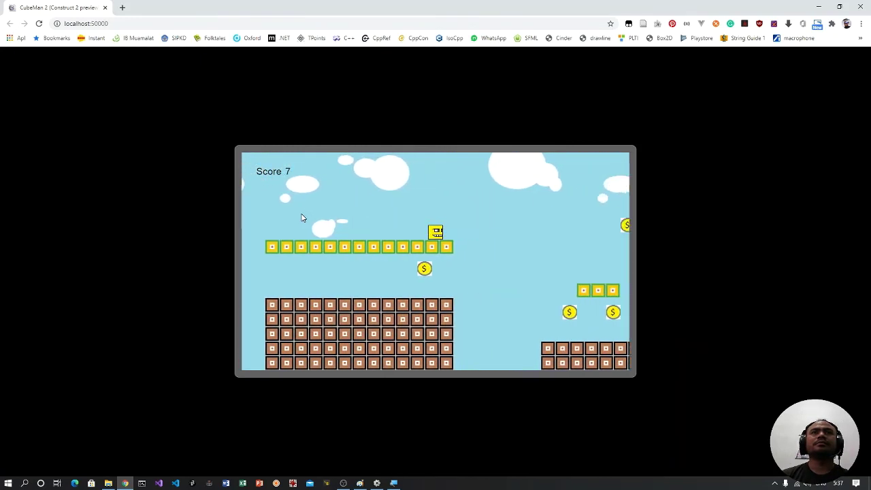
Collect coins around the short three-block platform with CubeMan to check that the score keeps counting, then return to Construct 2
key("Left")
key("Up")
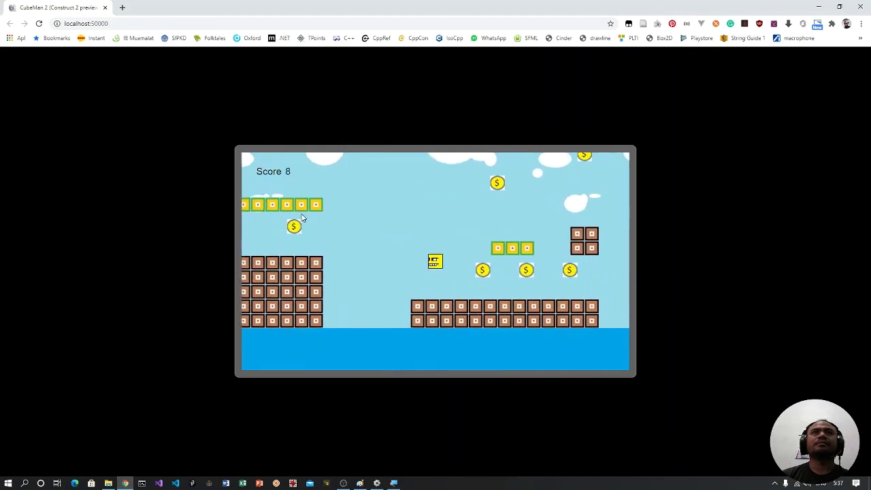
key("Right")
key("Up")
key("Left")
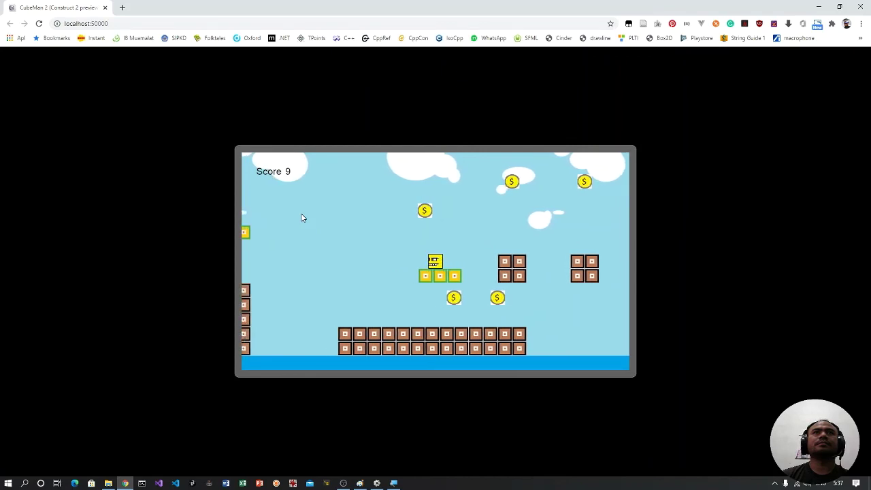
key("Up")
key("Right")
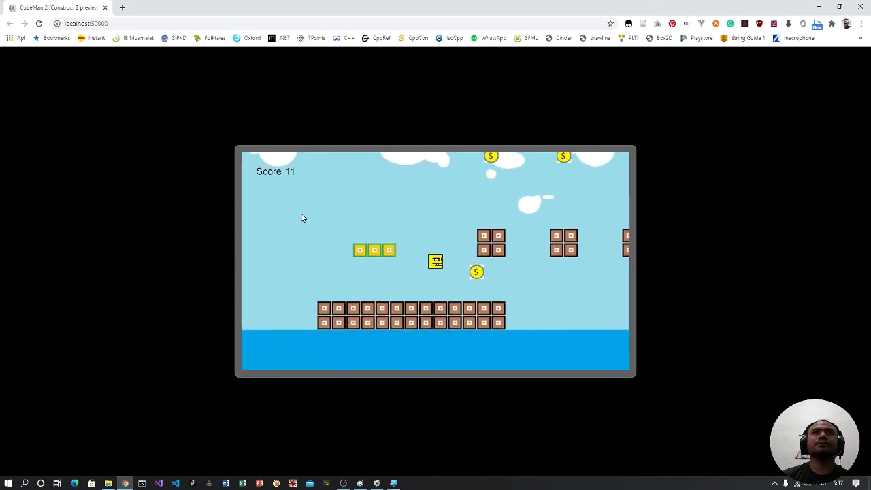
key("Up")
key("Left")
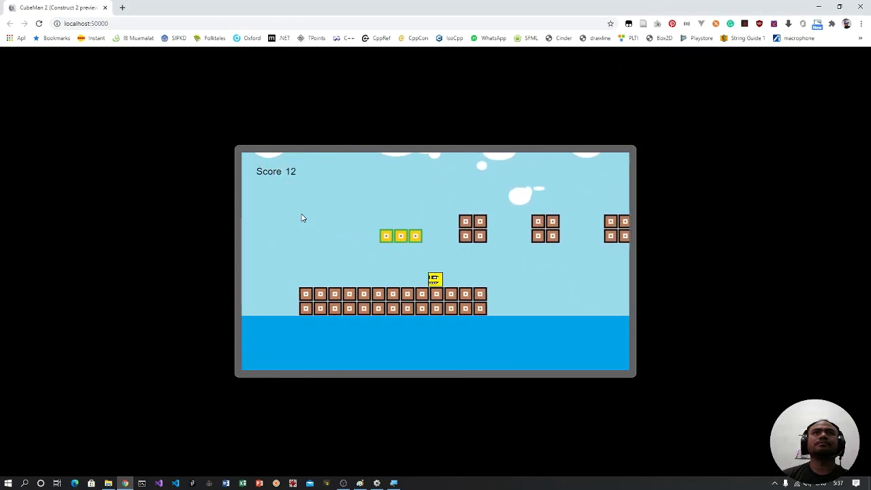
key("Up")
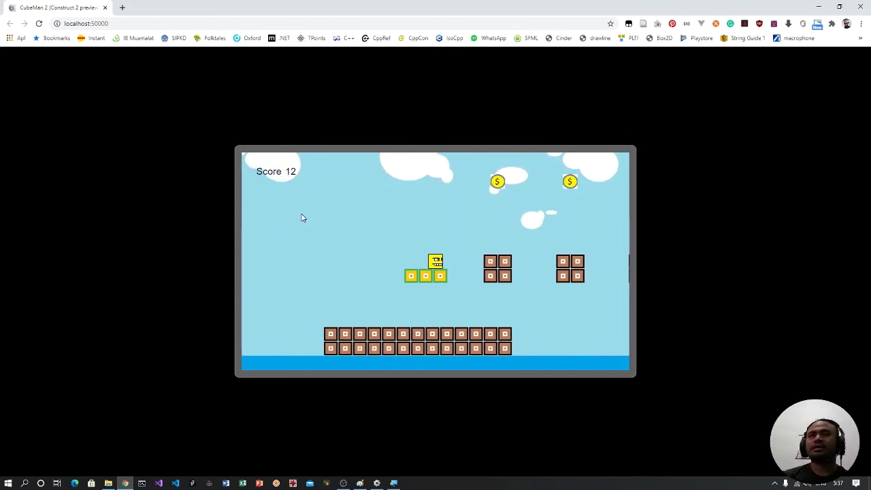
key("Left")
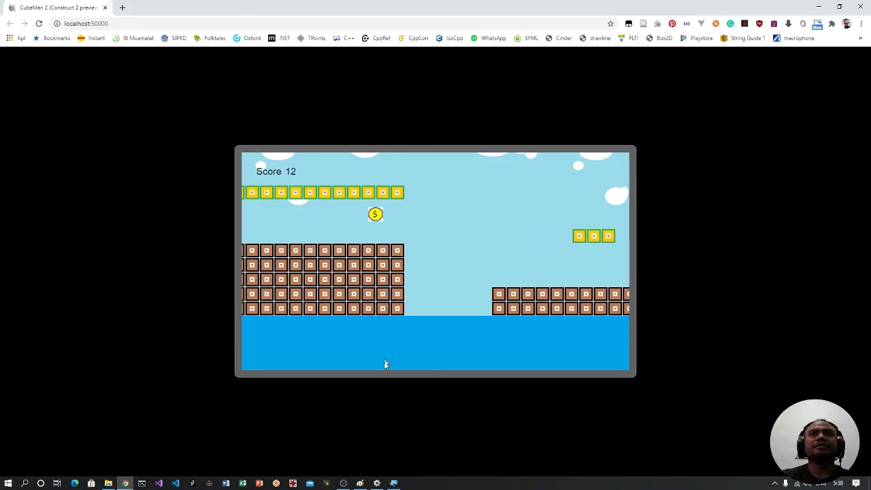
left_click(376, 483)
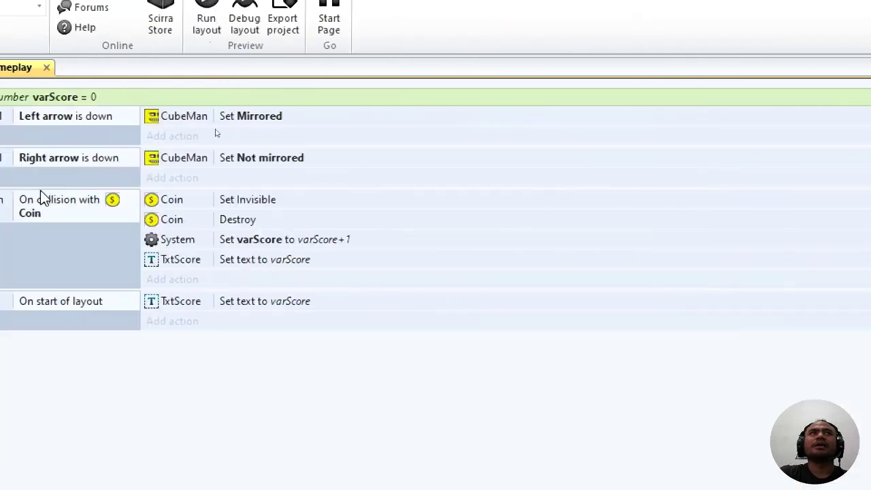
Review the Score layer's Parallax property in the Gameplay layout, then reopen the Gameplay event sheet
left_click(46, 66)
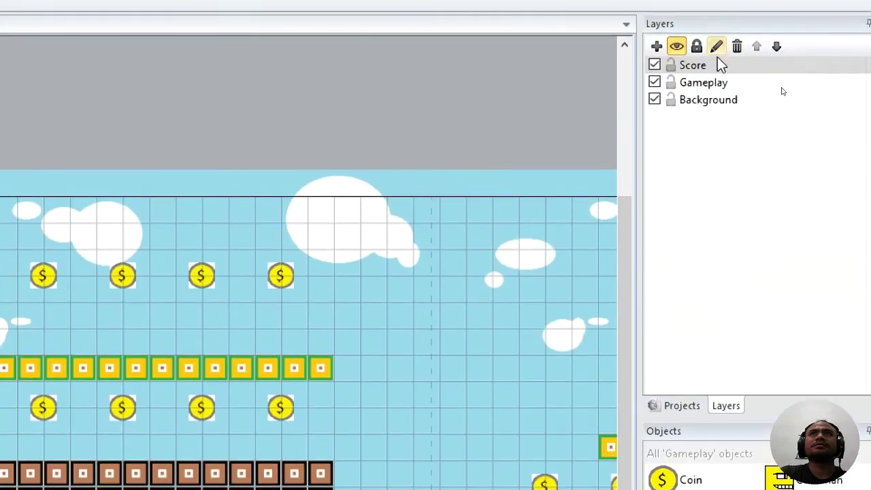
left_click(721, 64)
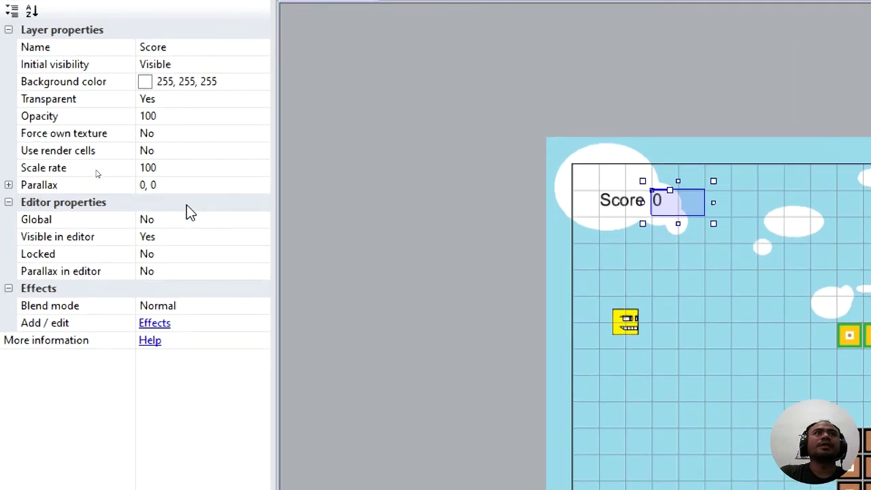
left_click(196, 185)
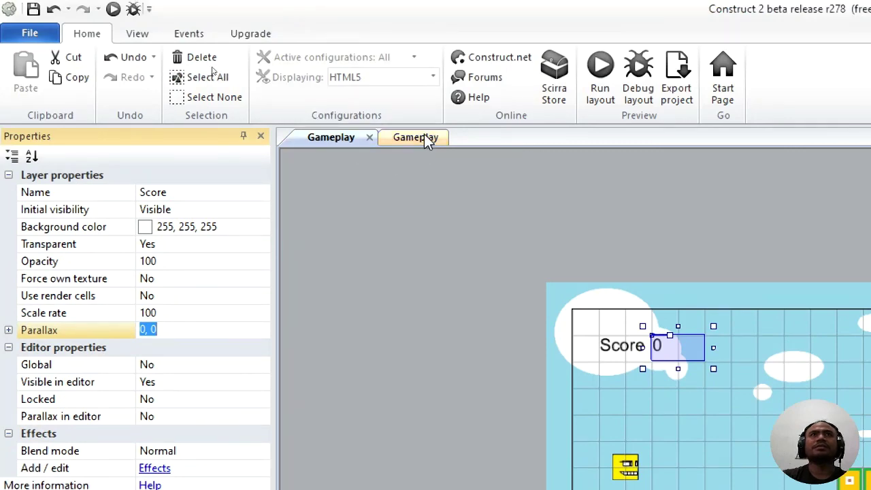
left_click(423, 137)
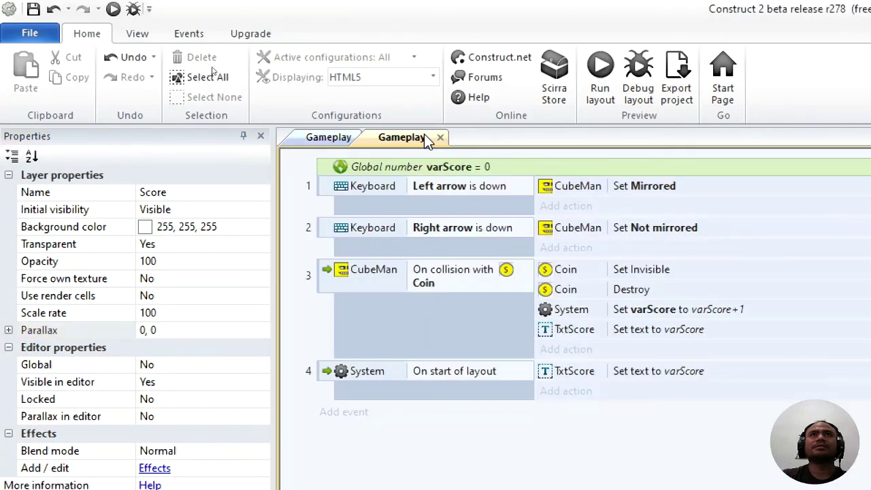